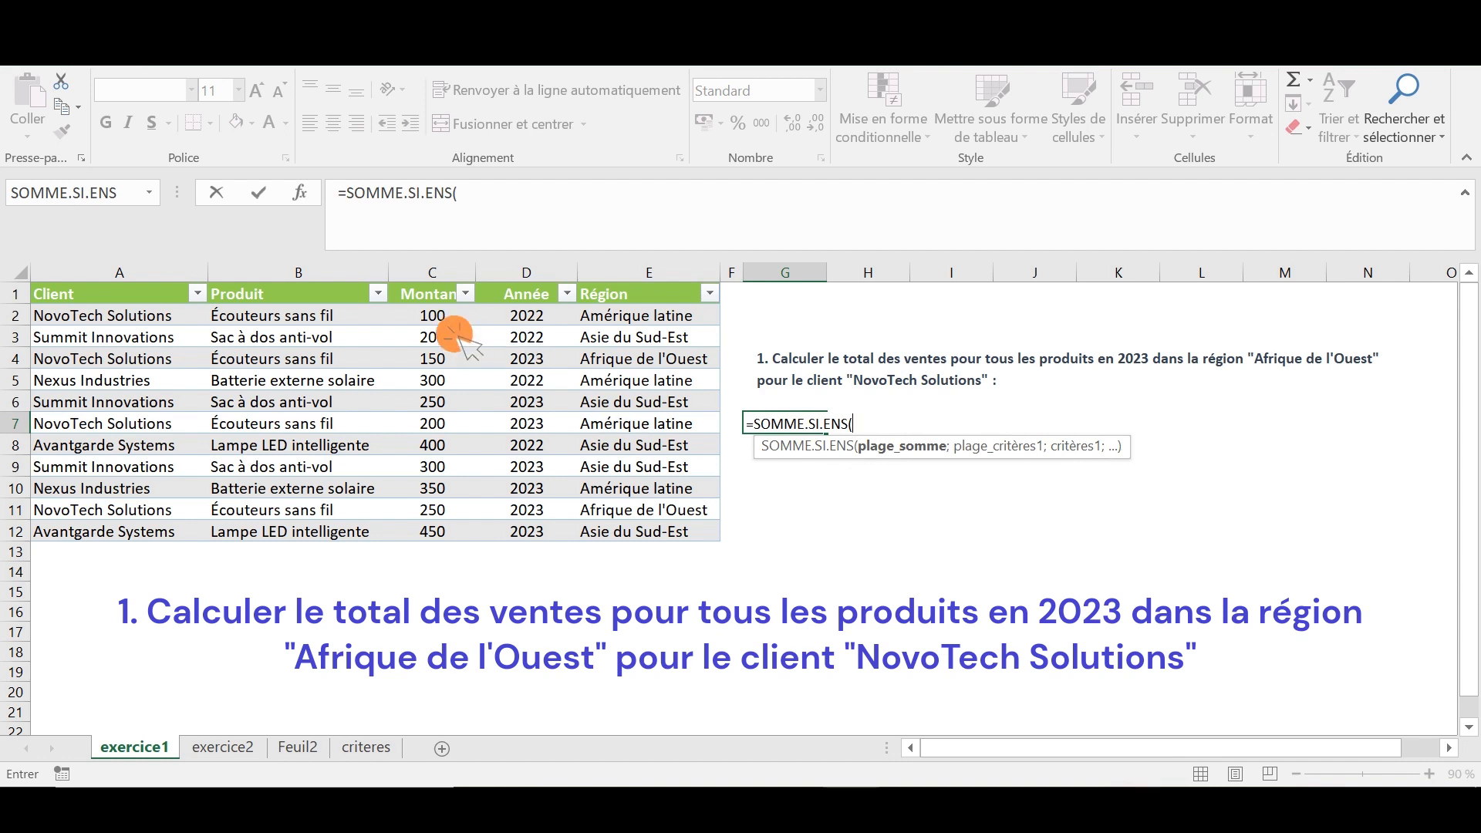
In the open SOMME.SI.ENS formula in G7, set the sum range to C2:C12 and require year 2023 in D2:D12
left_click_drag(452, 323, 442, 544)
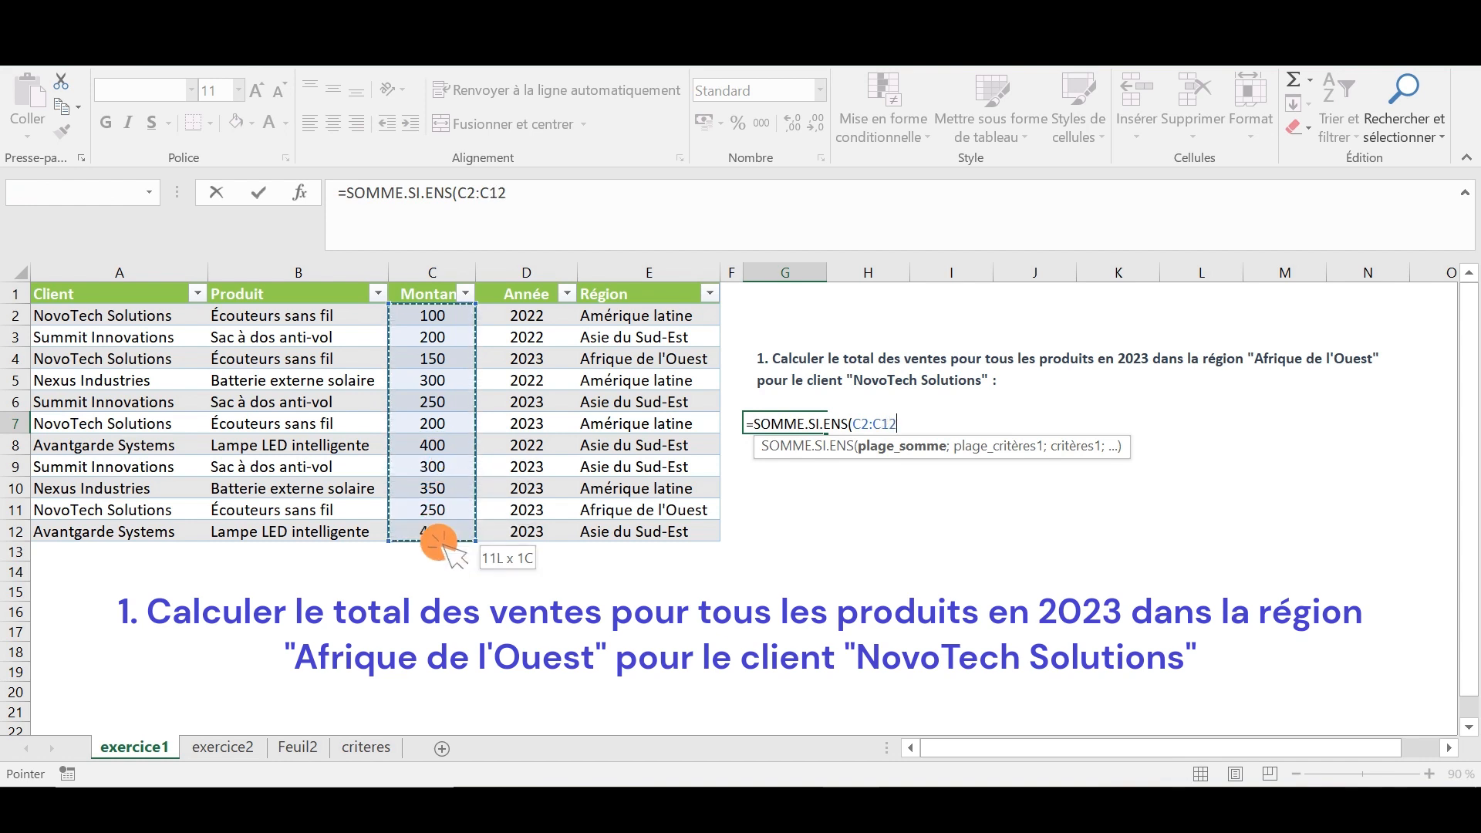
type(";")
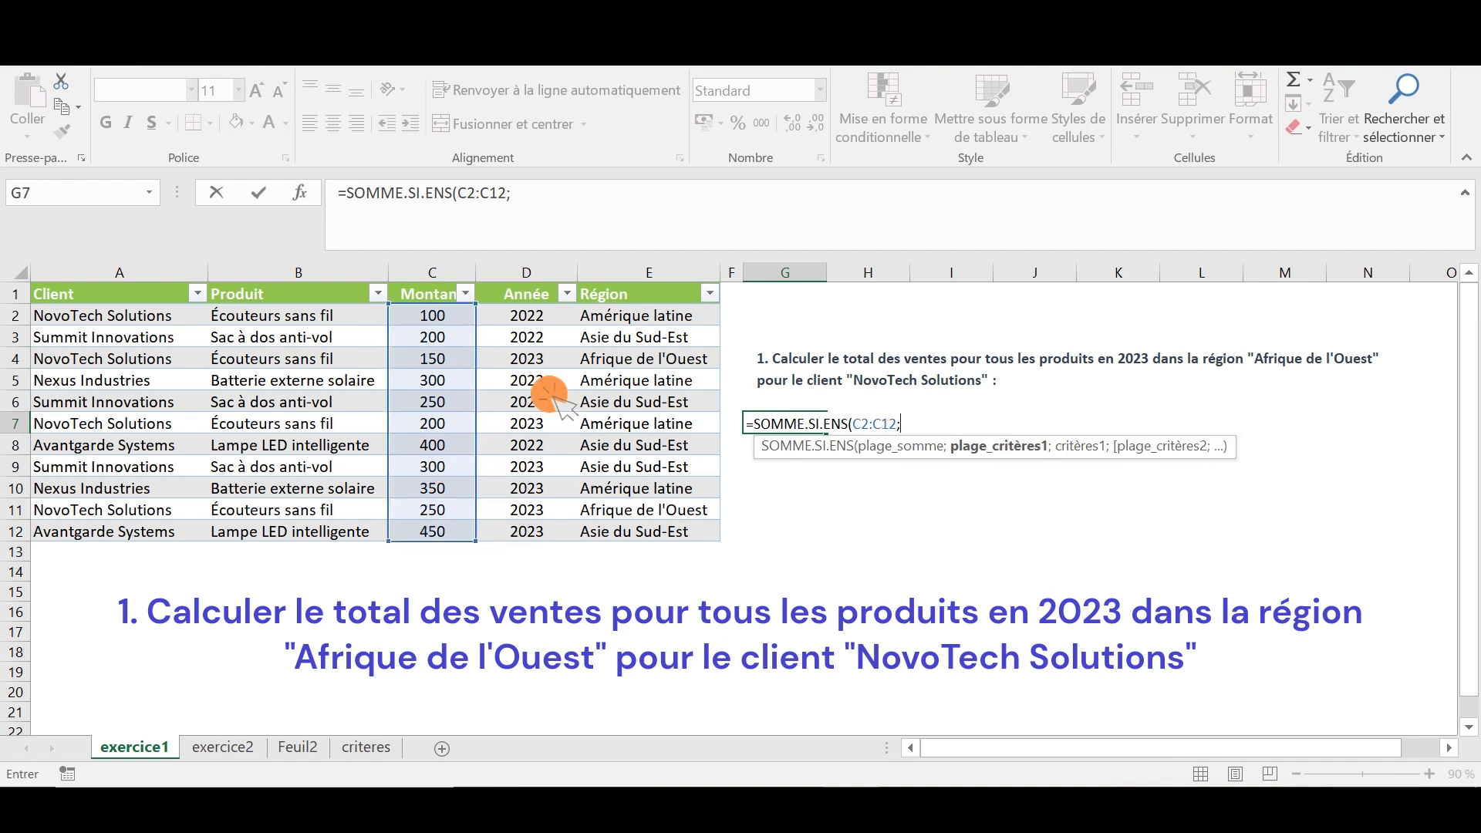
left_click_drag(541, 316, 535, 545)
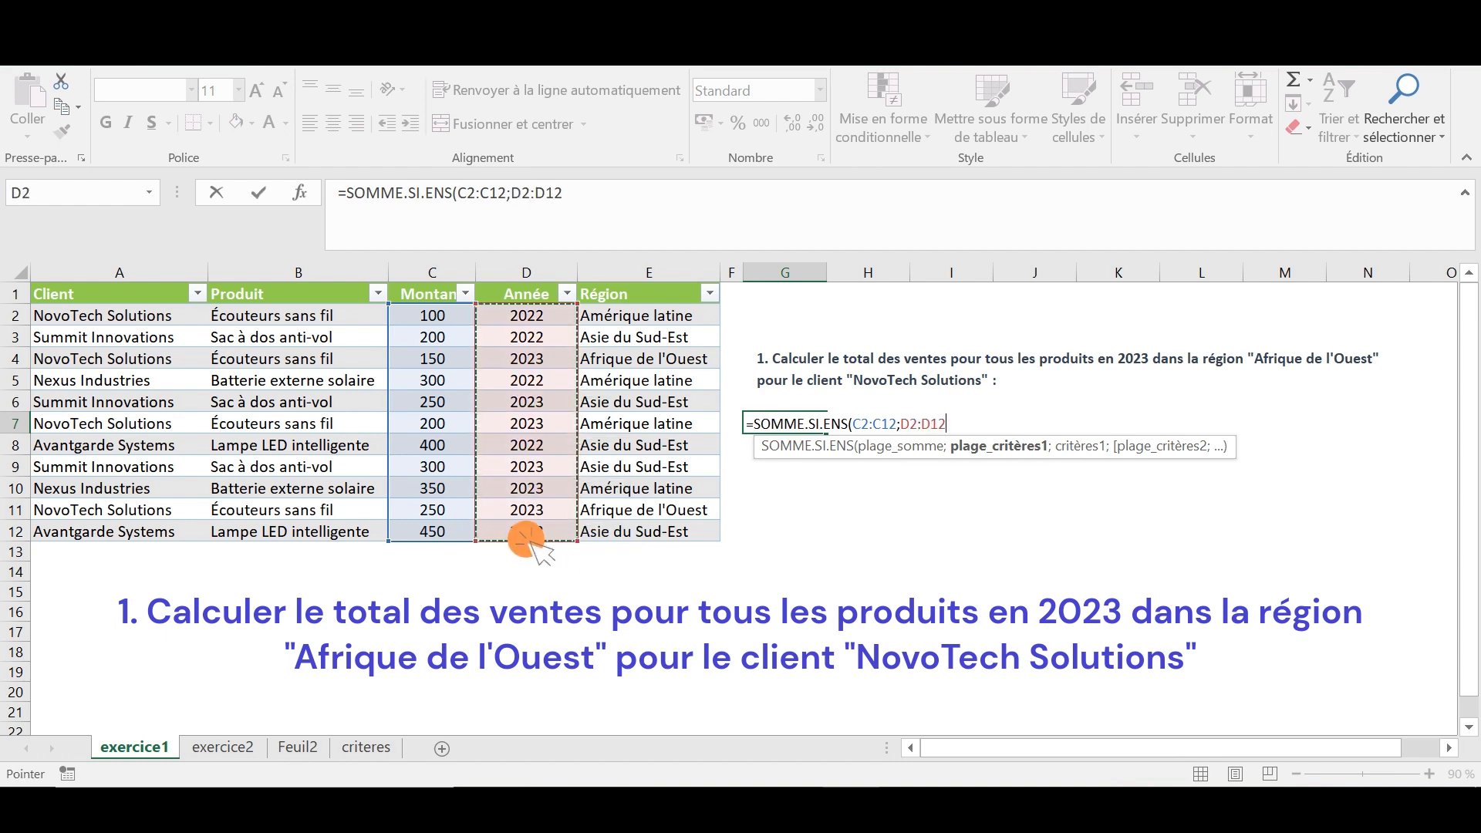
type(";20")
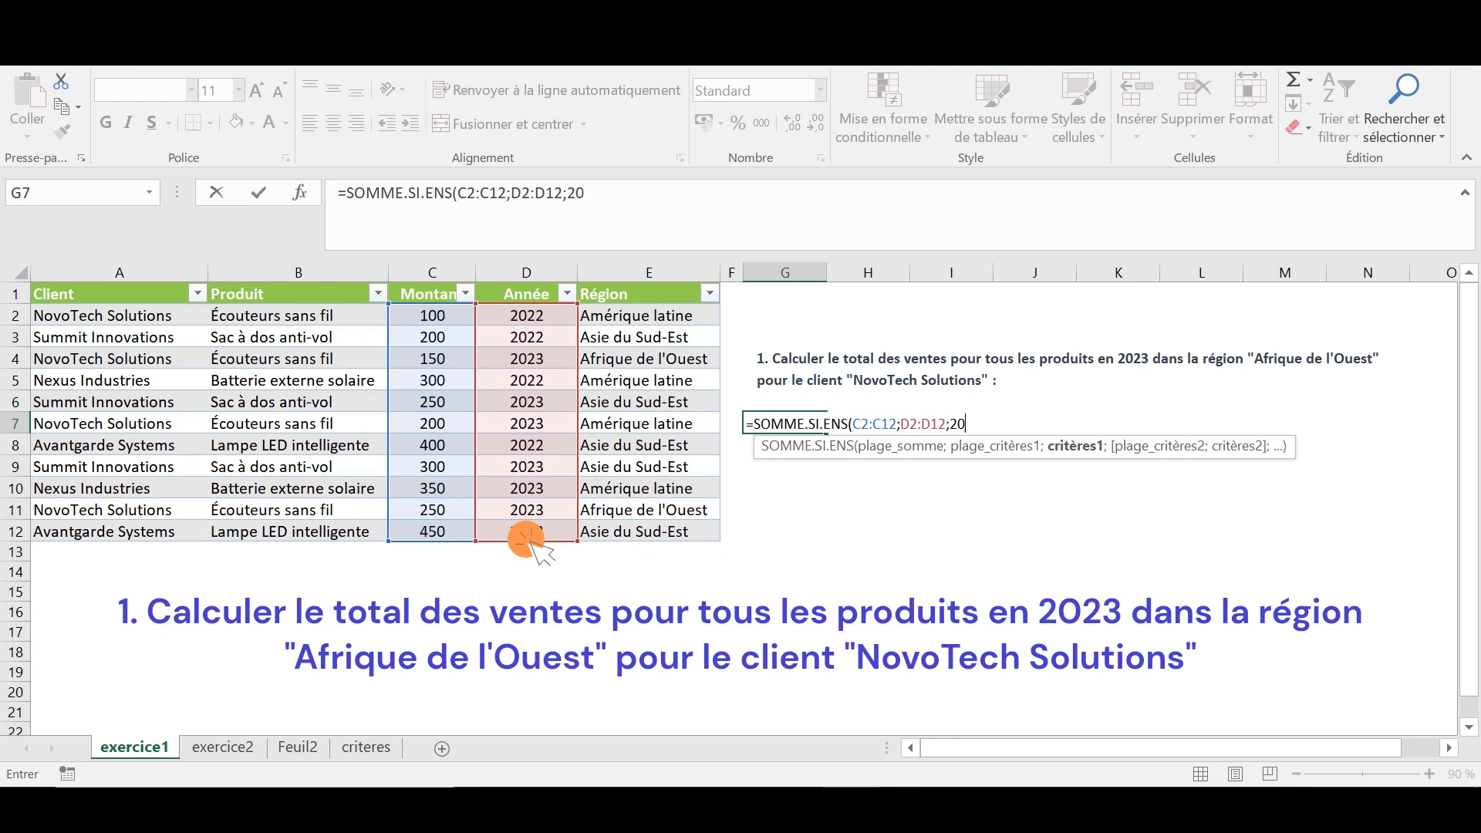
type("23;")
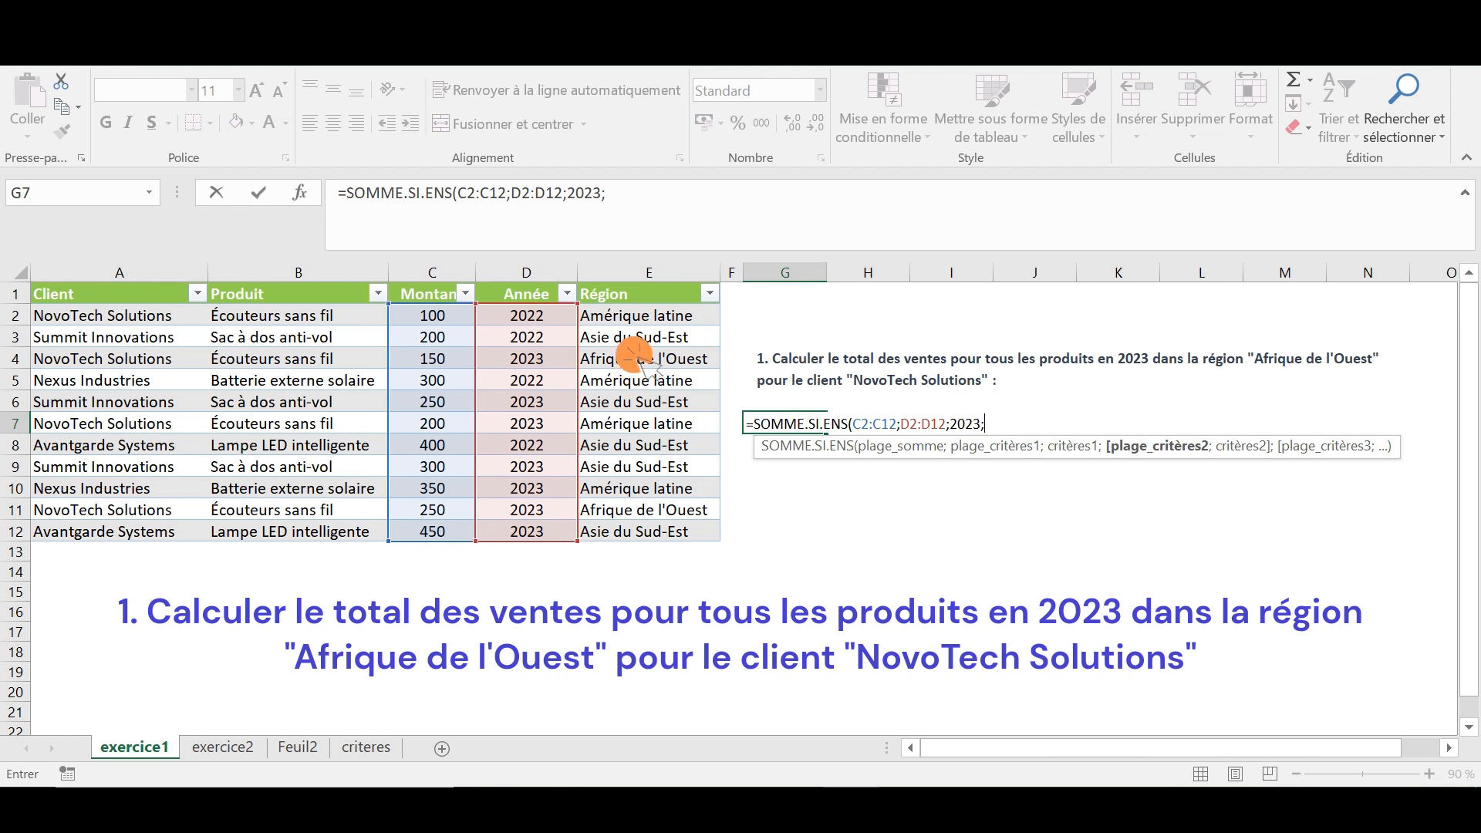
Add the region criterion to the formula, matching "Afrique de l'Ouest" in range E2:E12
left_click_drag(642, 318, 620, 542)
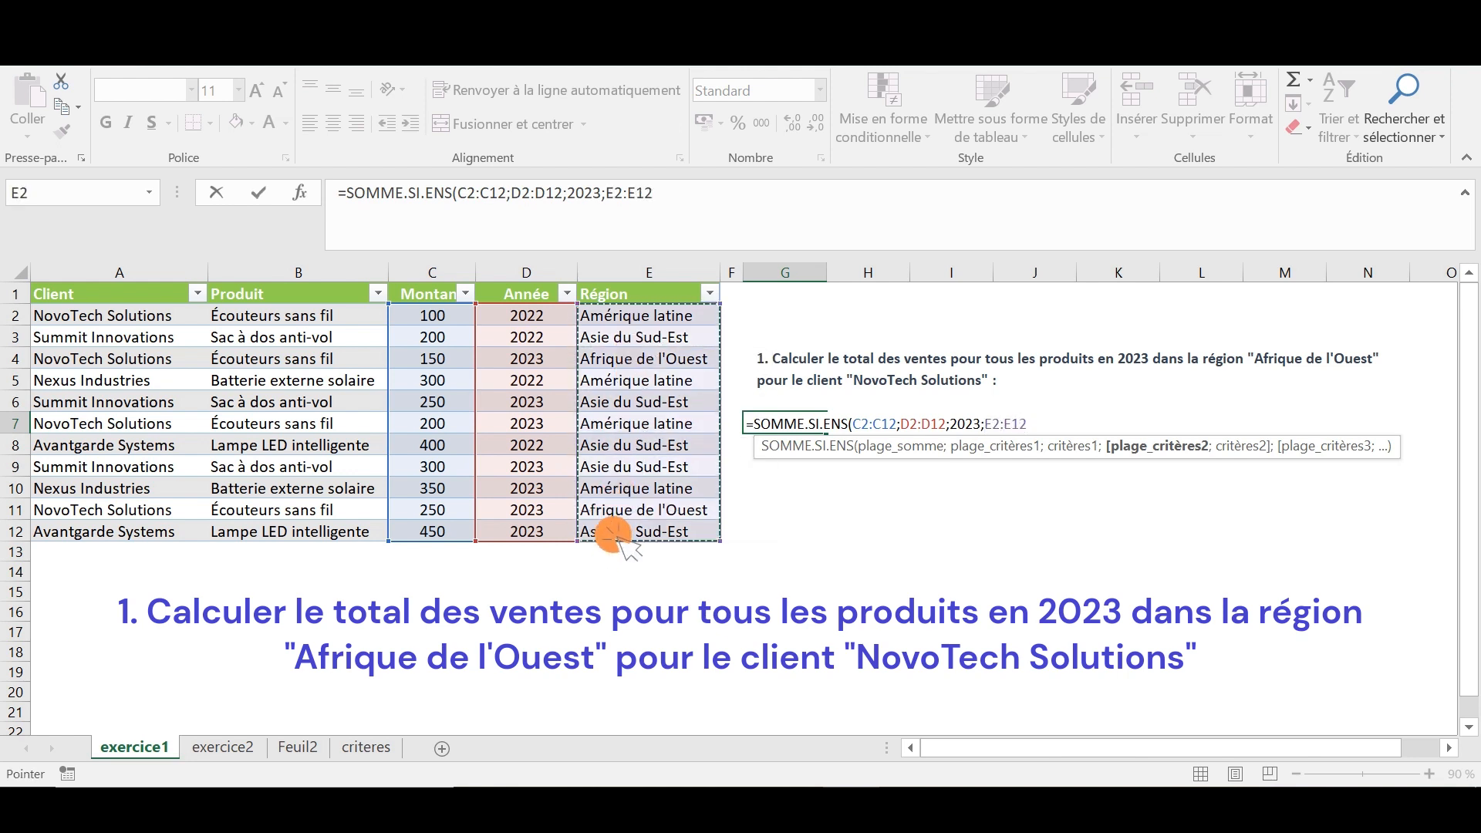
type(";")
type("\"Afrique de l'Ouest\";")
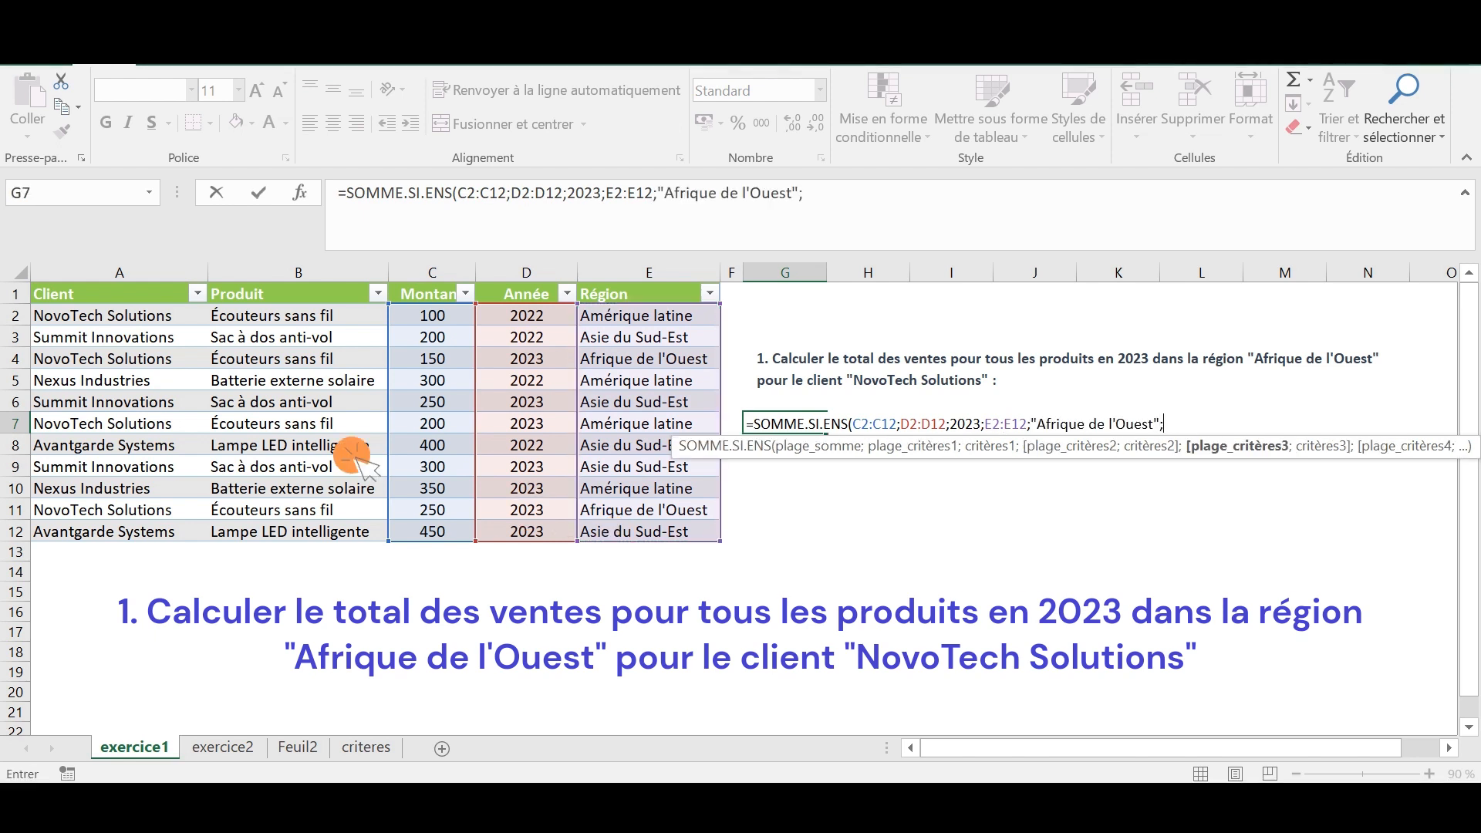
Add the client criterion "NovoTech Solutions" on range A2:A12, complete the formula and reselect cell G7
left_click_drag(162, 316, 117, 542)
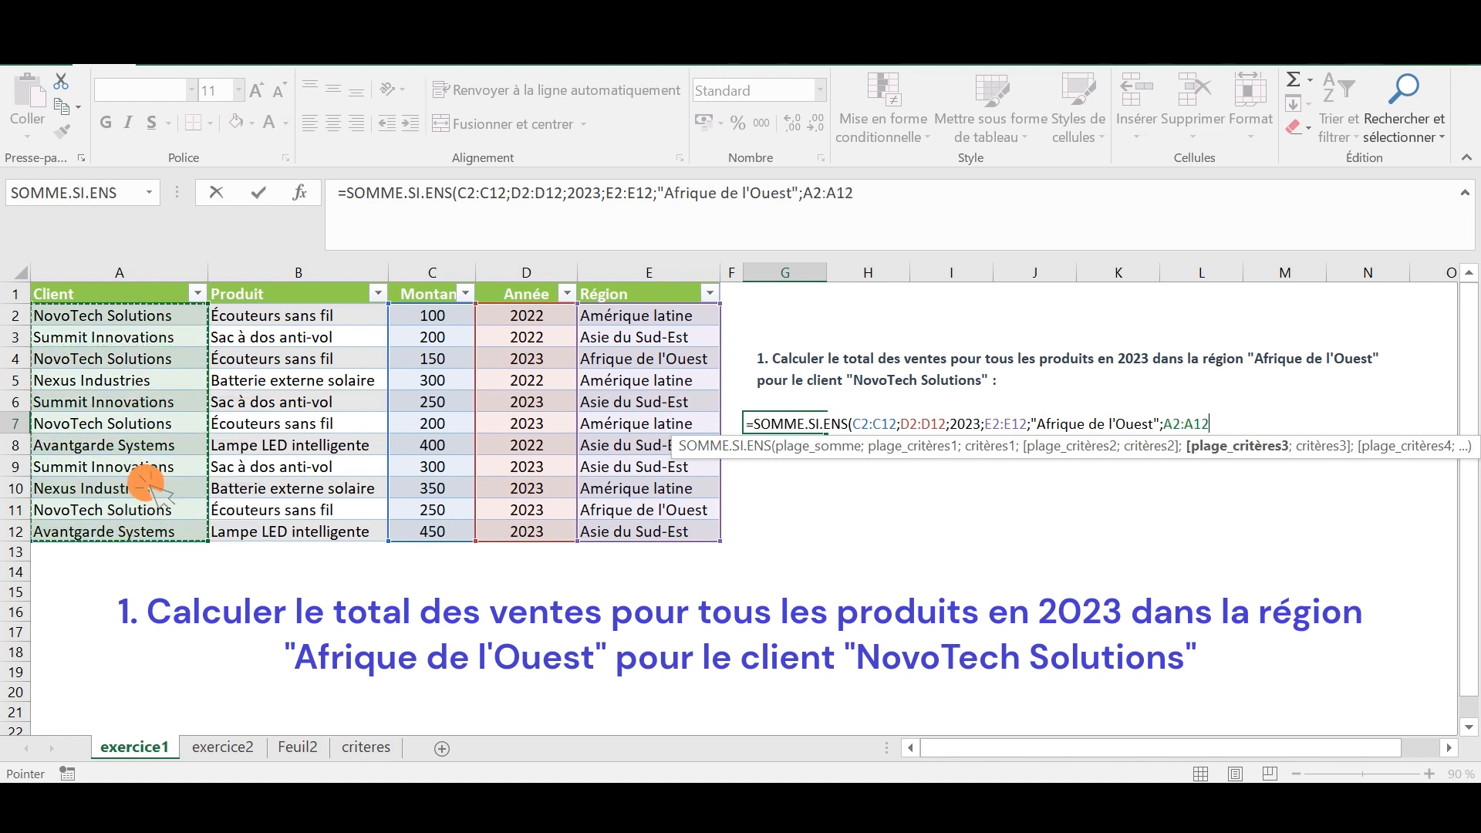
type(";")
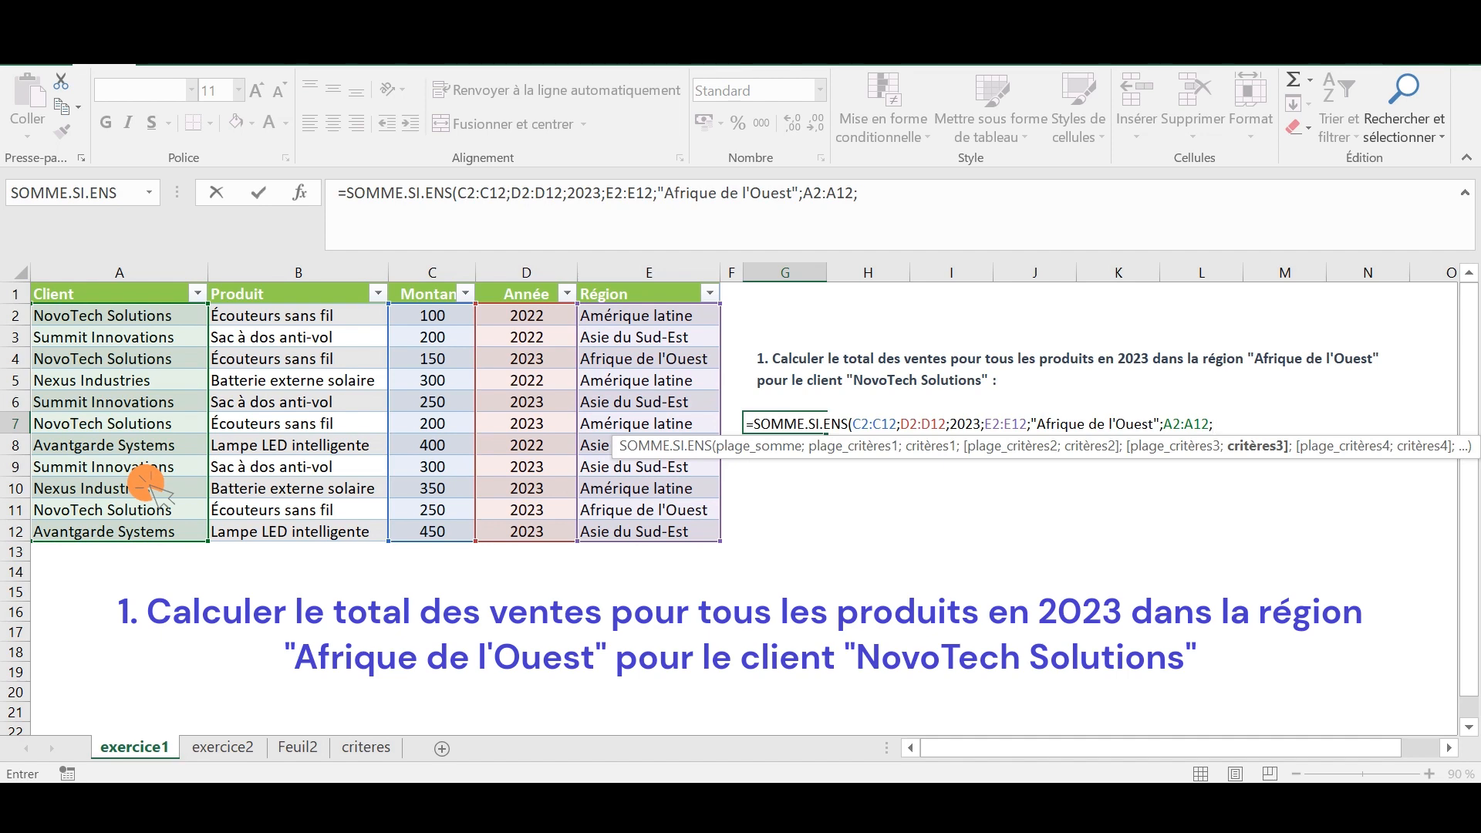
type("\"NovoTech Solutions\"")
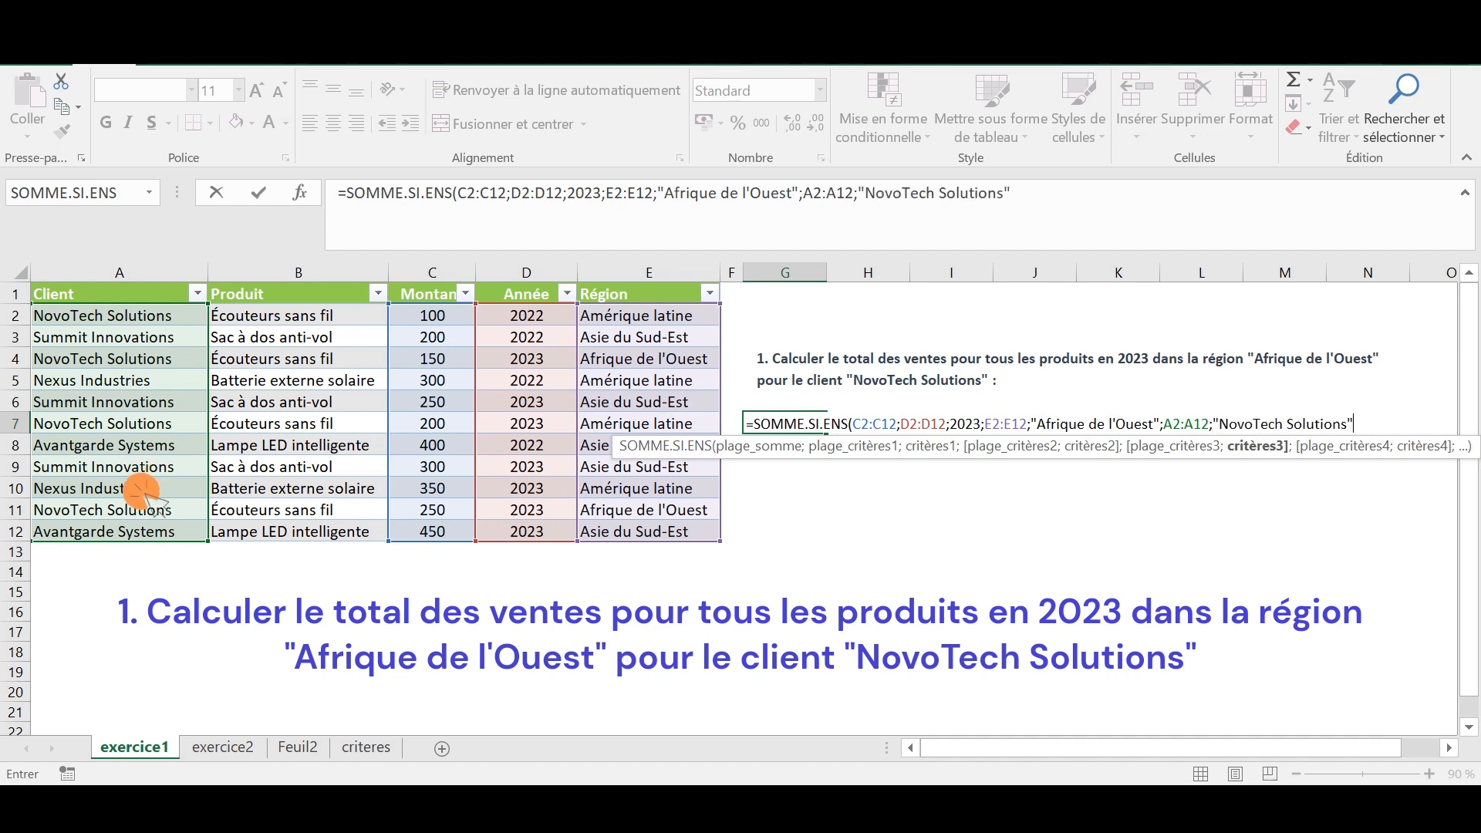
type(")")
key("Return")
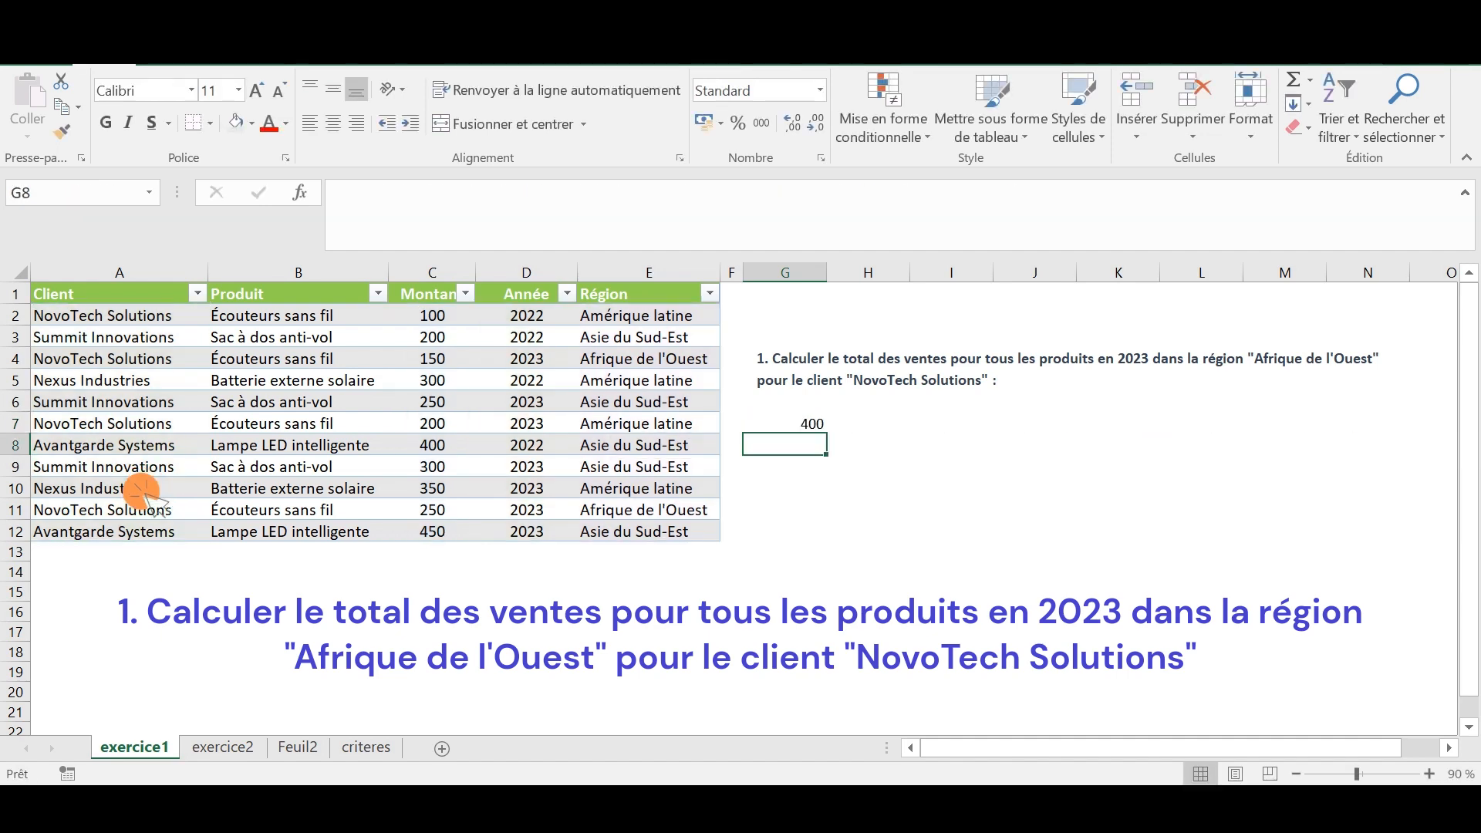
key("Up")
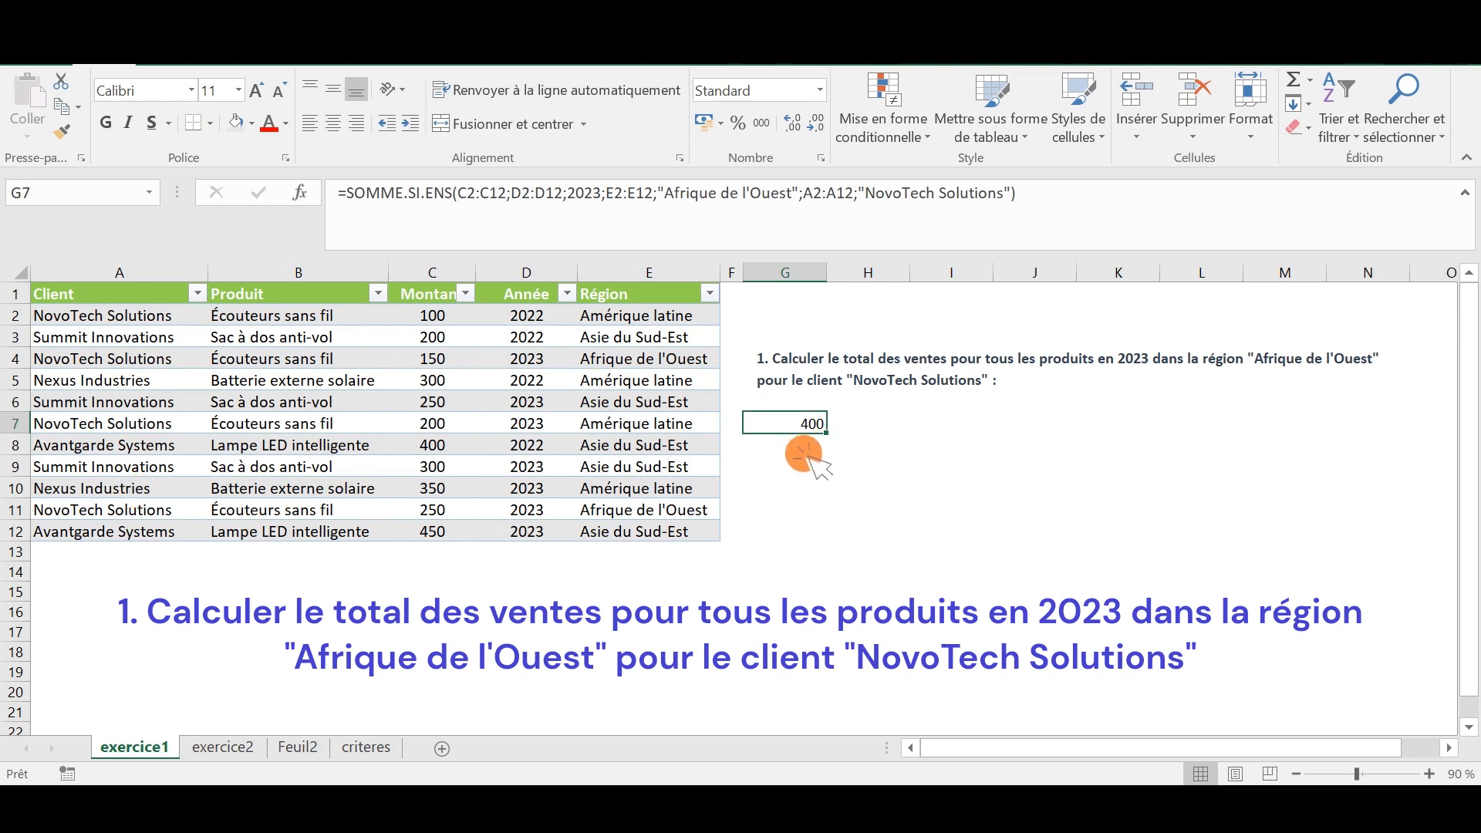
On sheet exercice2, start a SOMME.SI.ENS formula in G11 with C2:C12 as the sum range
left_click(232, 748)
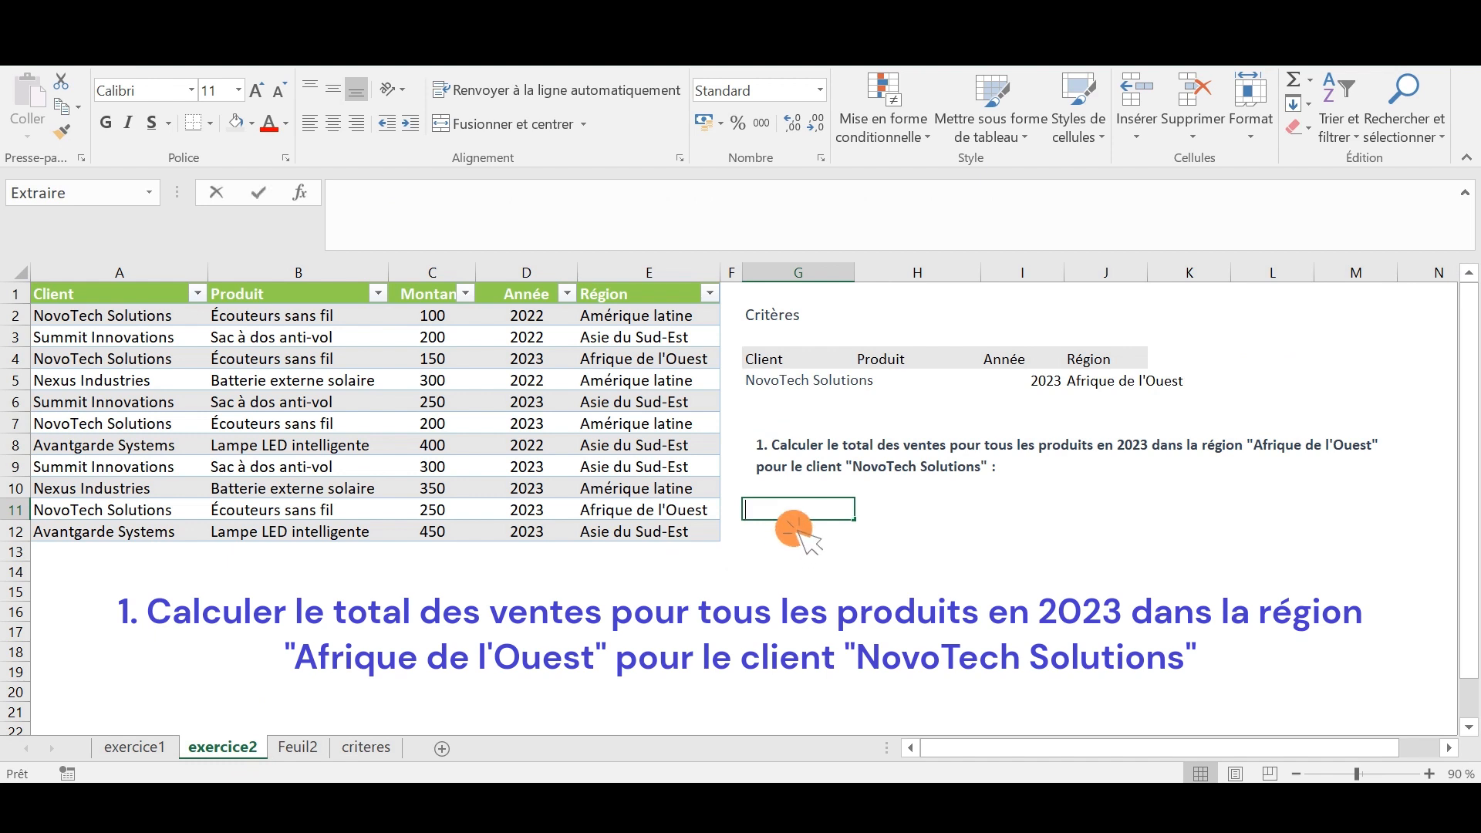
type("=somme")
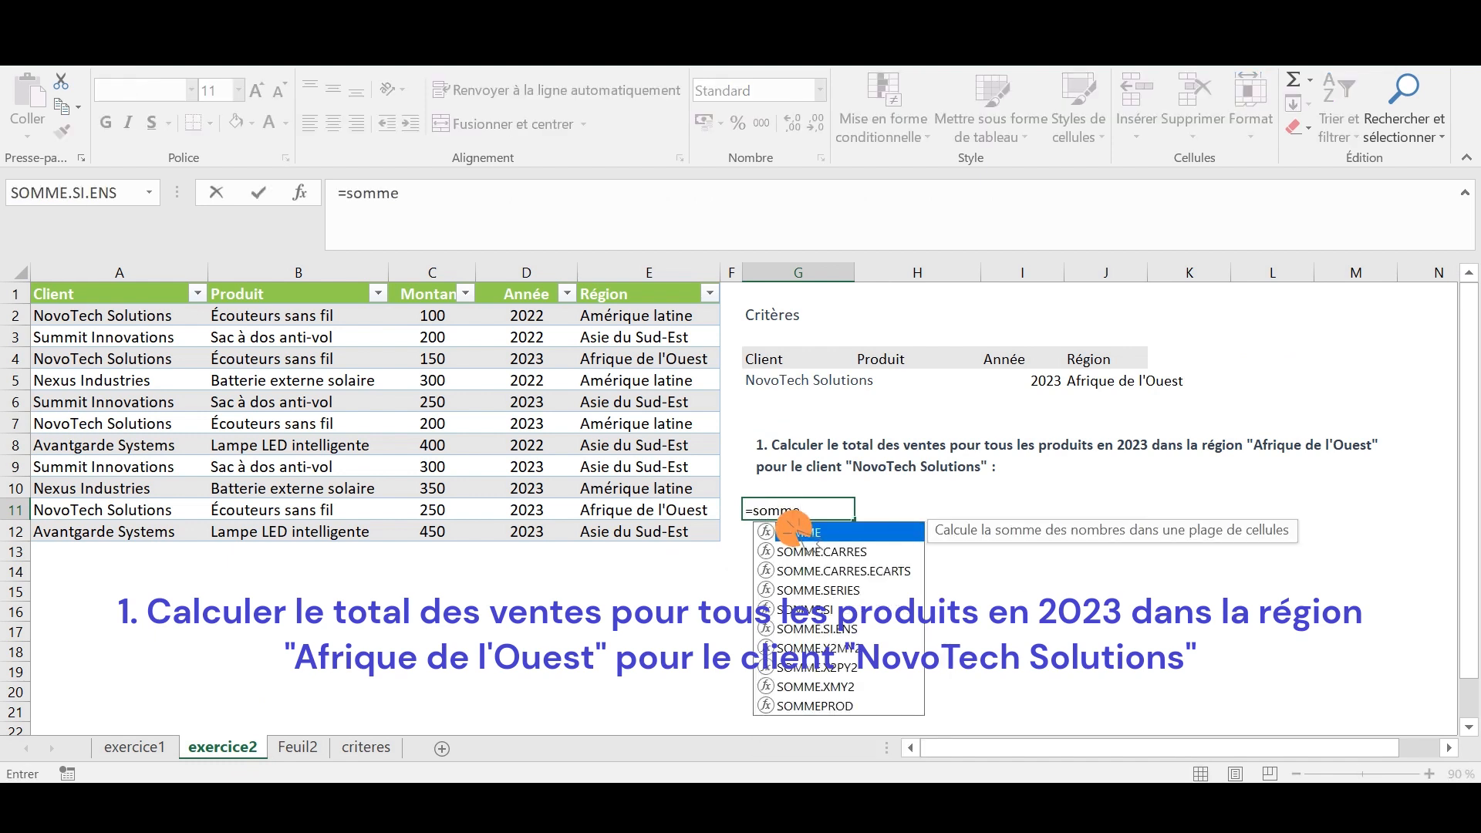
type(".si")
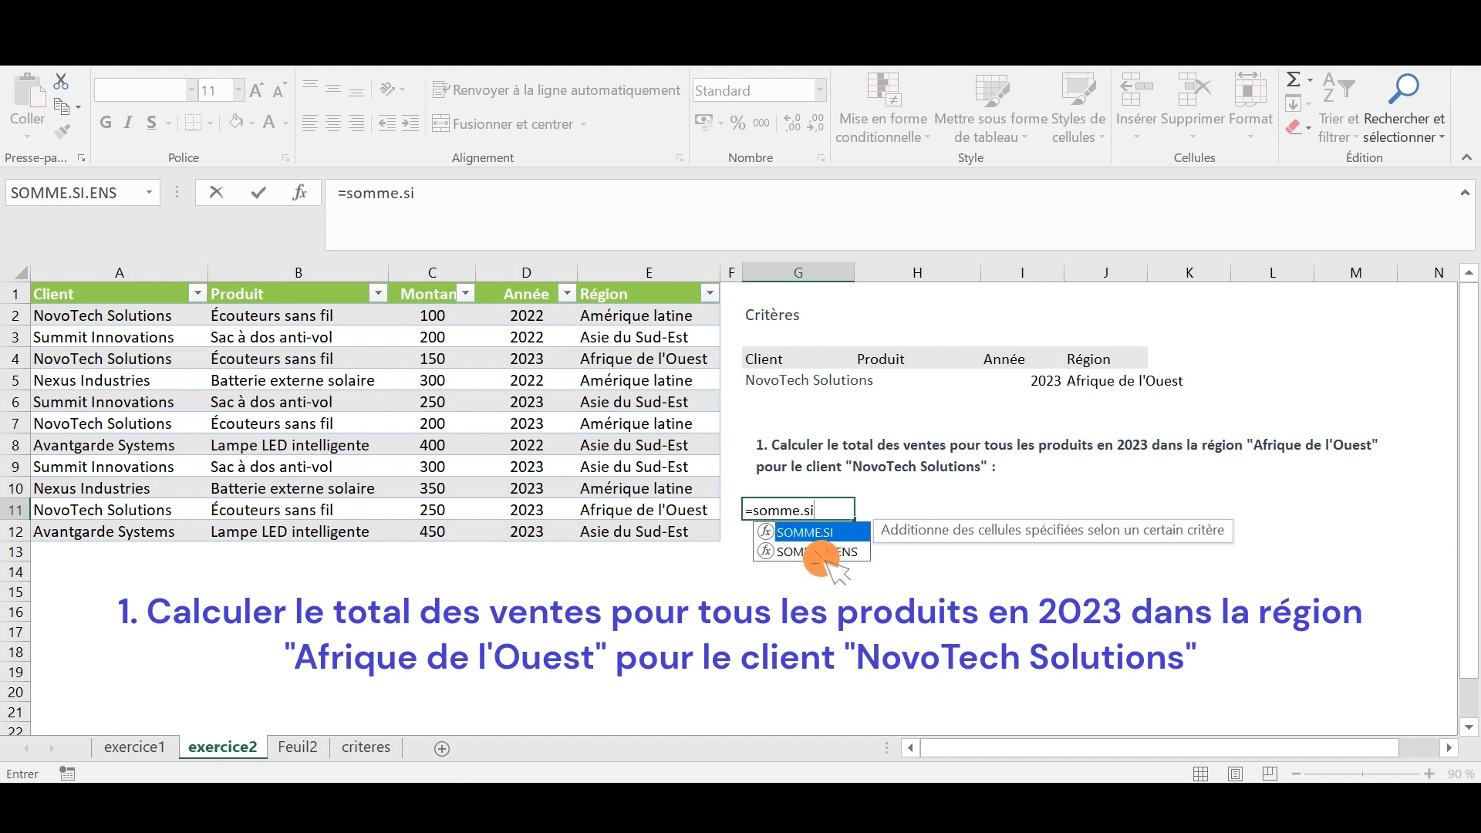
key("Down")
key("Tab")
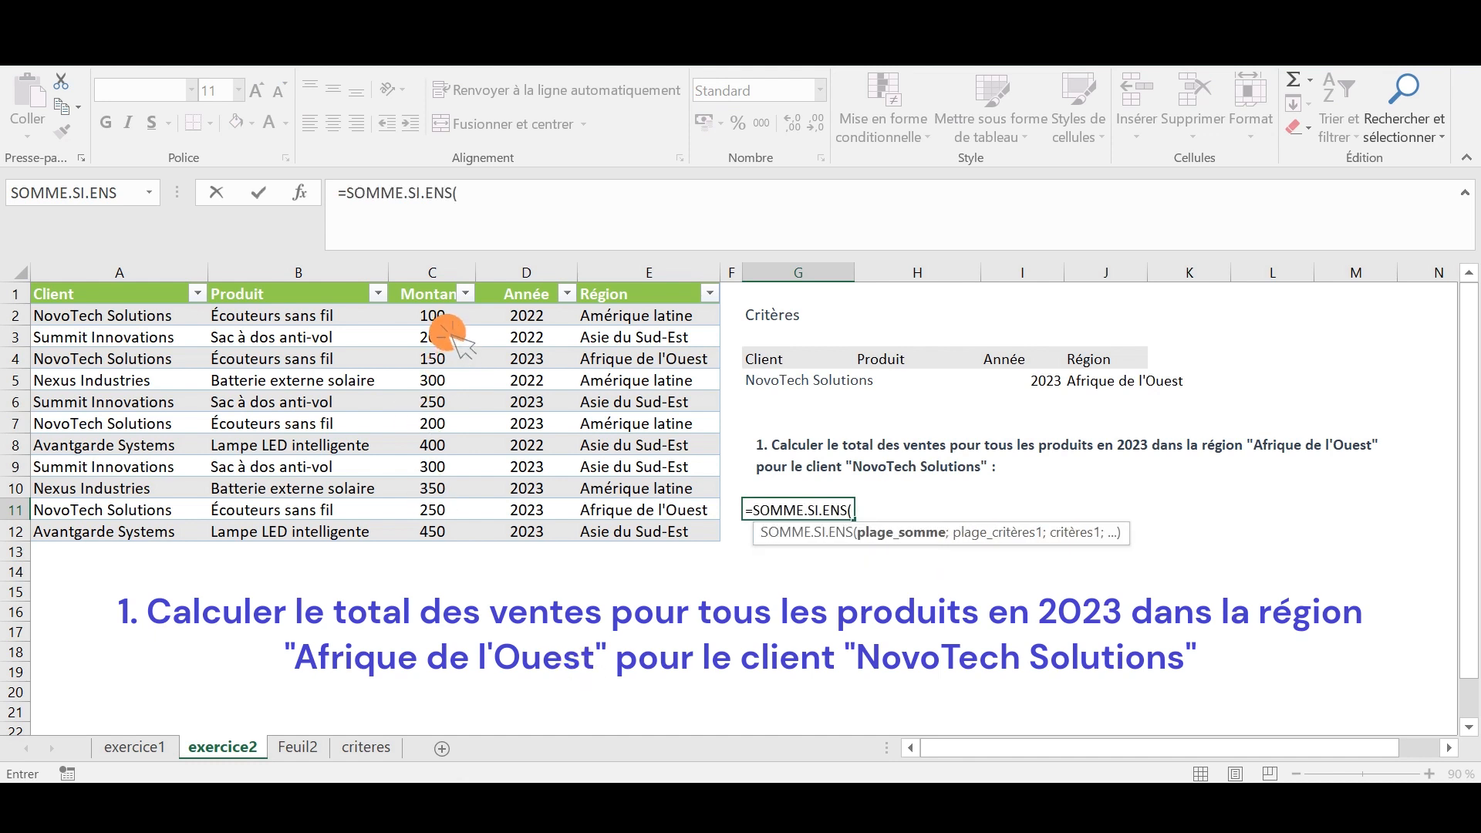
left_click_drag(442, 324, 432, 536)
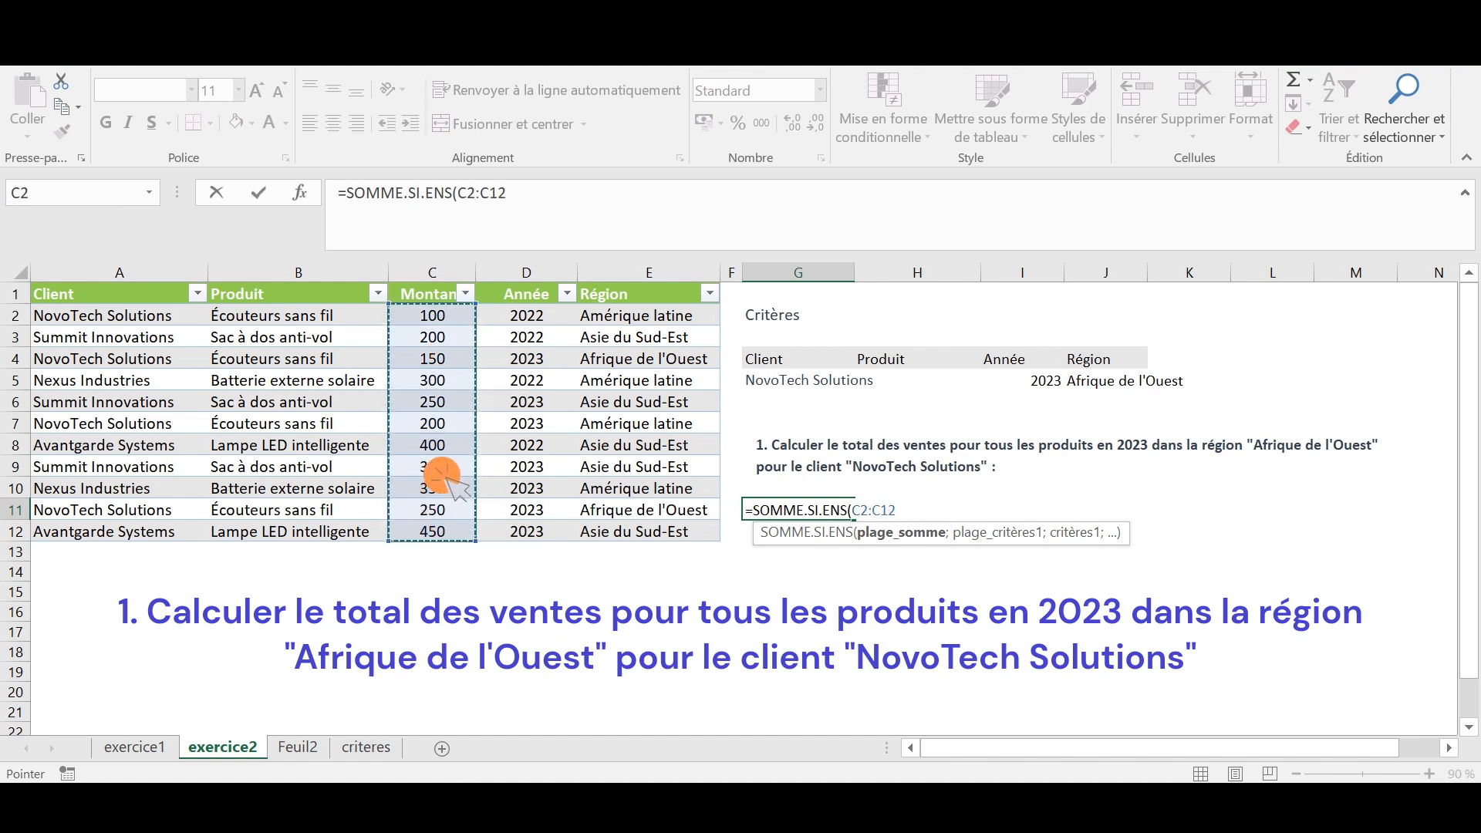
type(";")
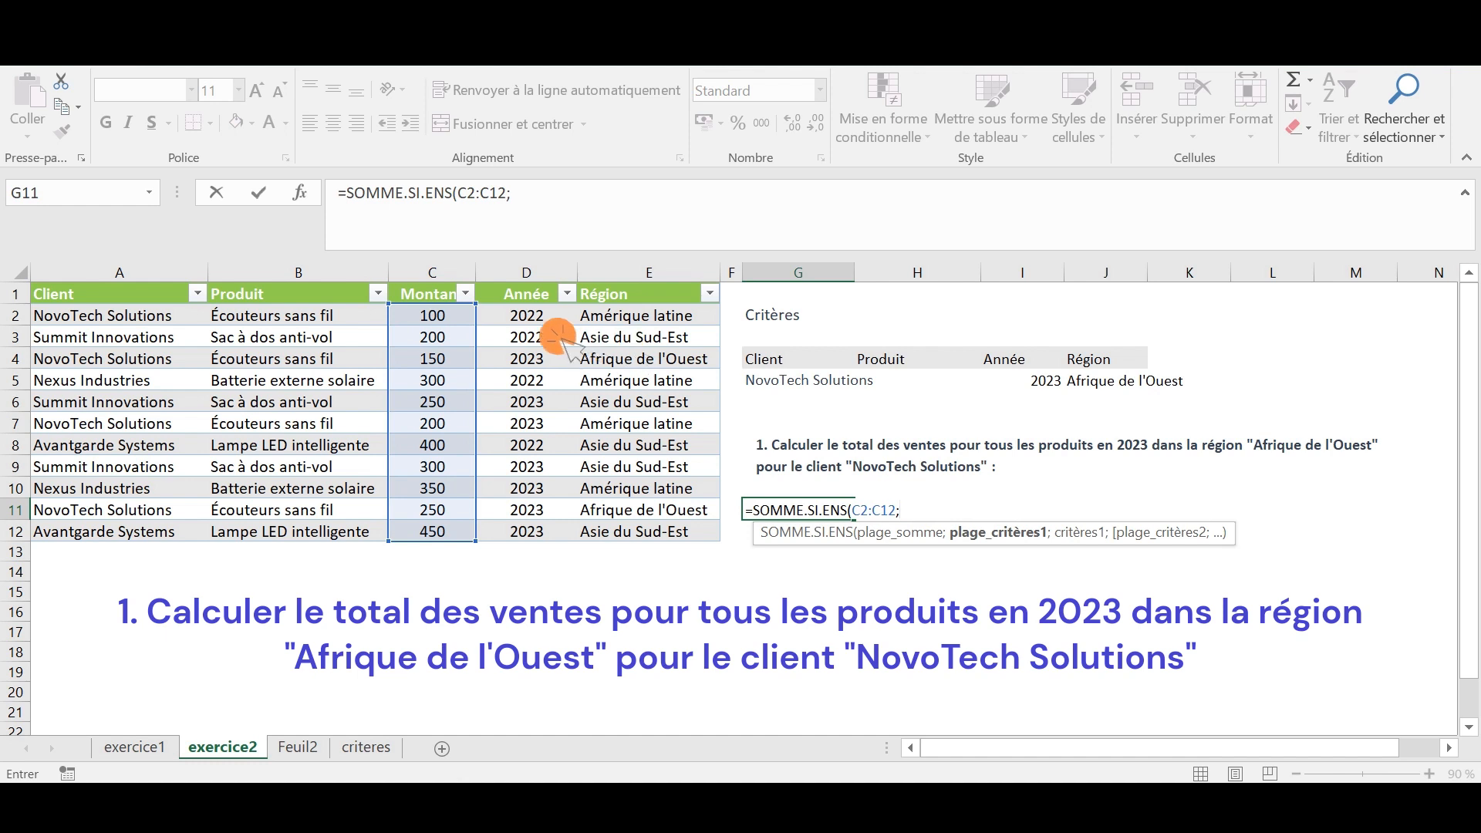
Add the year criterion to the G11 formula, matching range D2:D12 against criteria cell I5
left_click_drag(562, 319, 555, 532)
type(";")
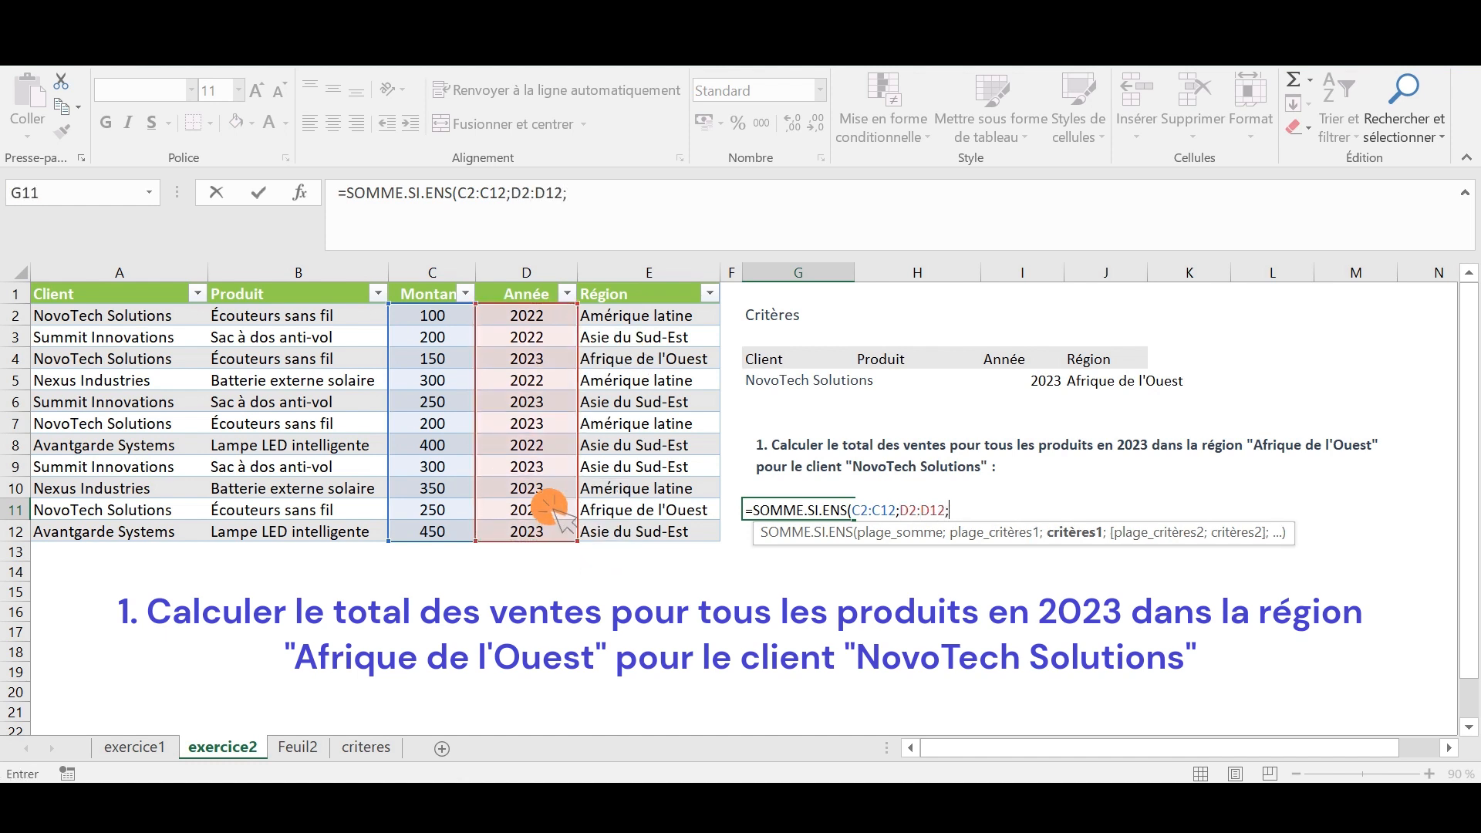
left_click(1050, 385)
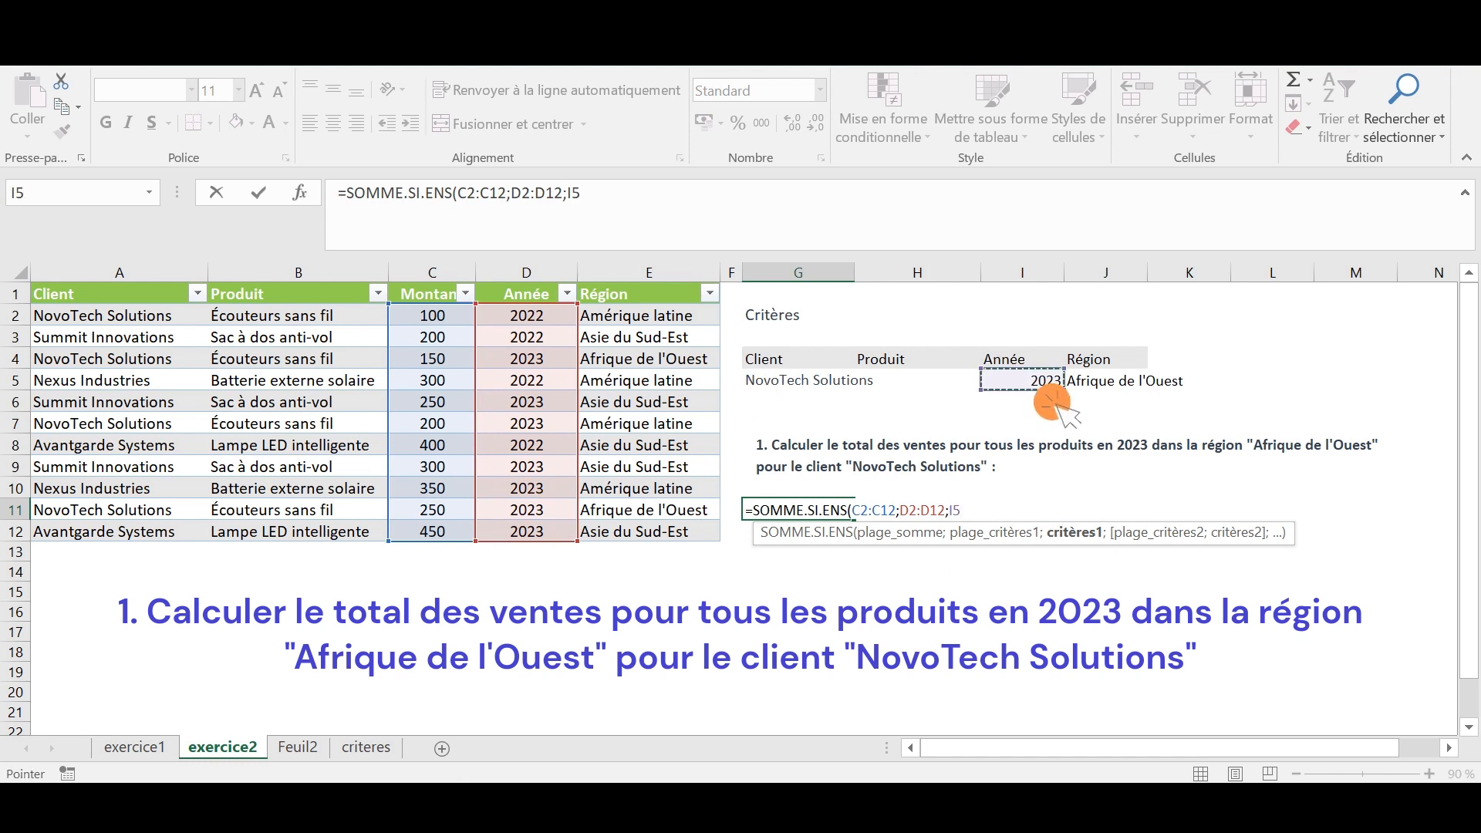
type(";")
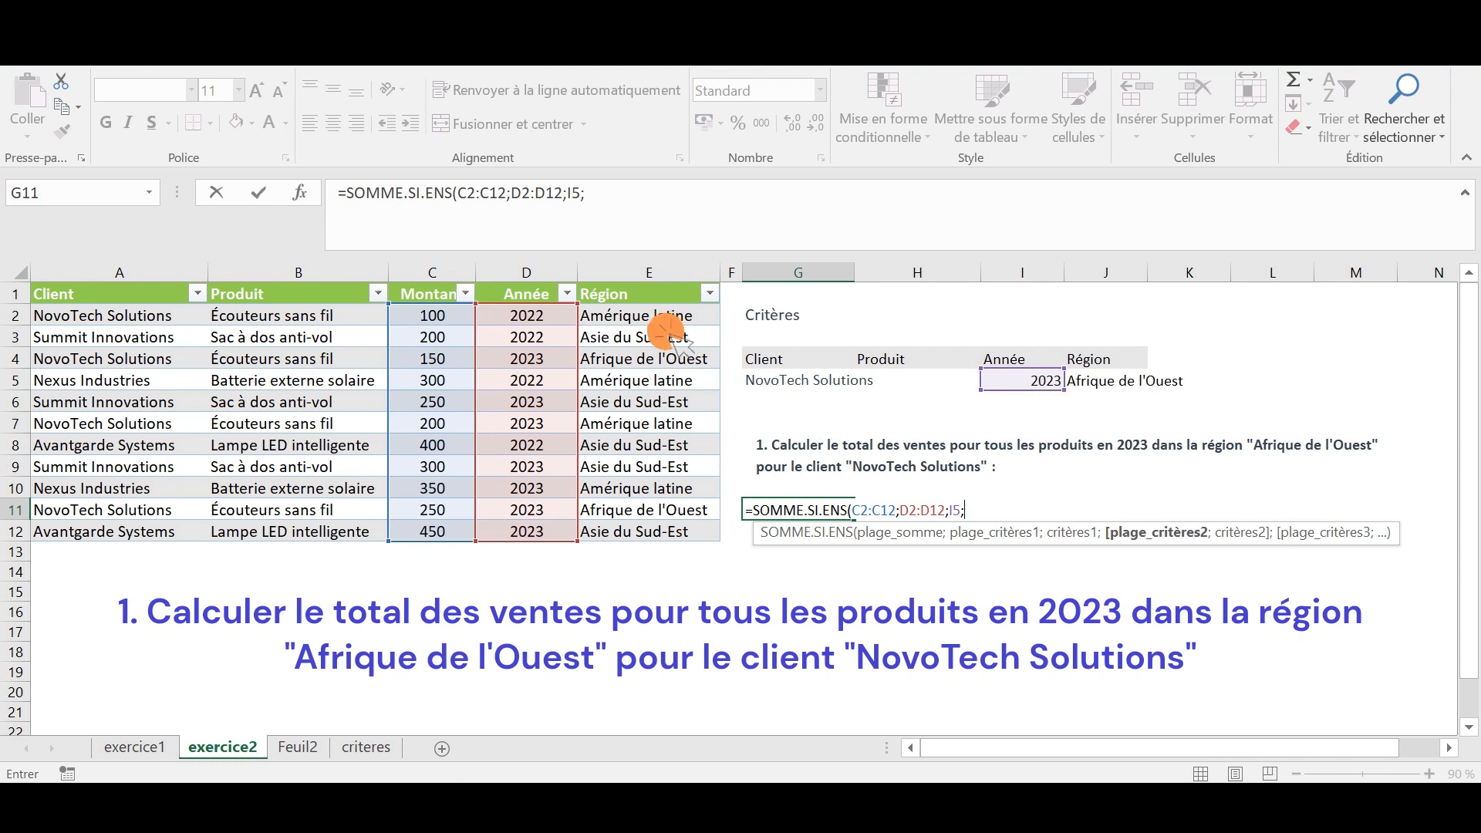
Add the region criterion to the G11 formula, matching range E2:E12 against criteria cell J5
left_click_drag(669, 324, 666, 541)
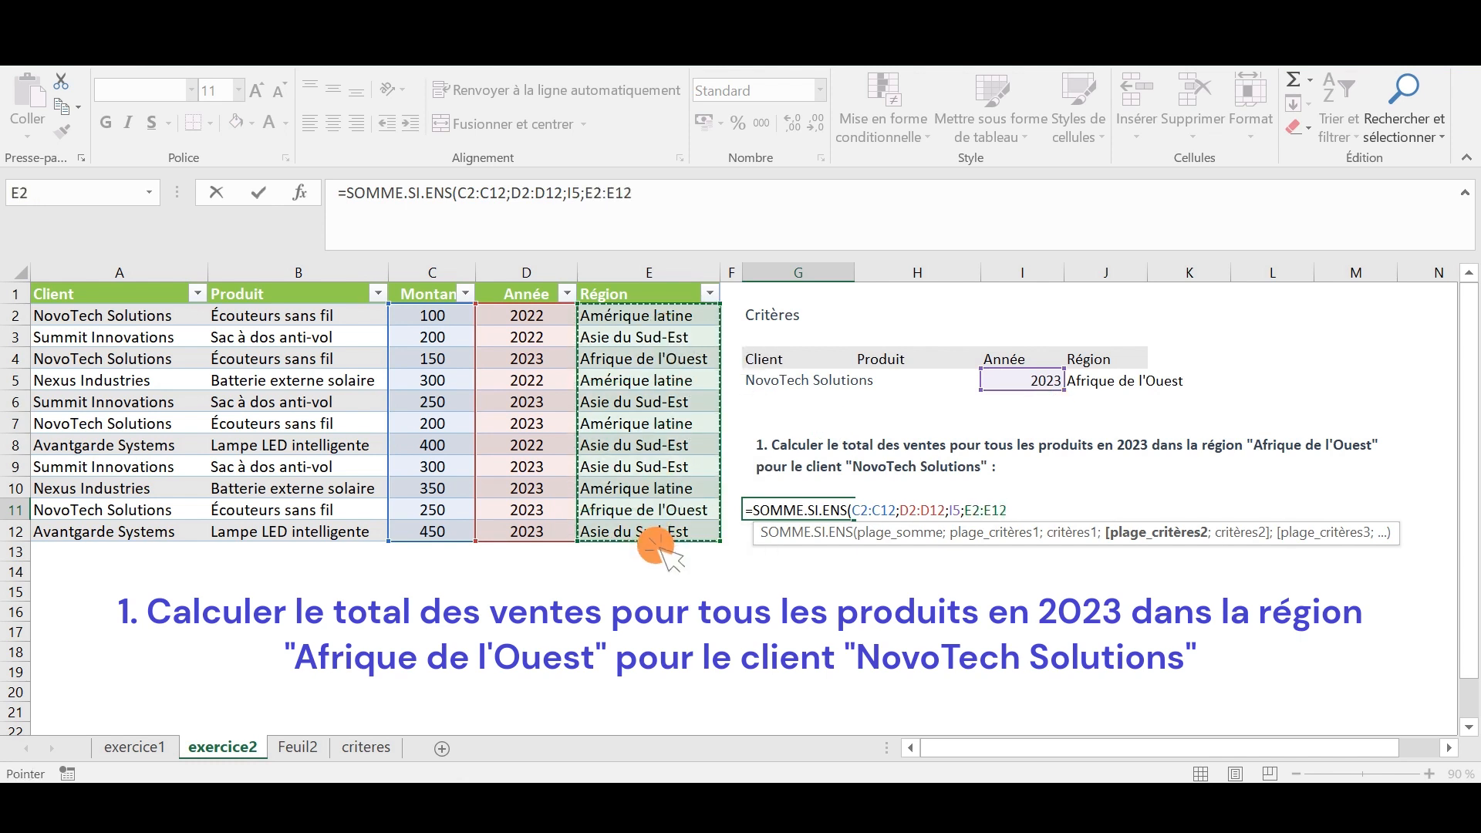
type(";")
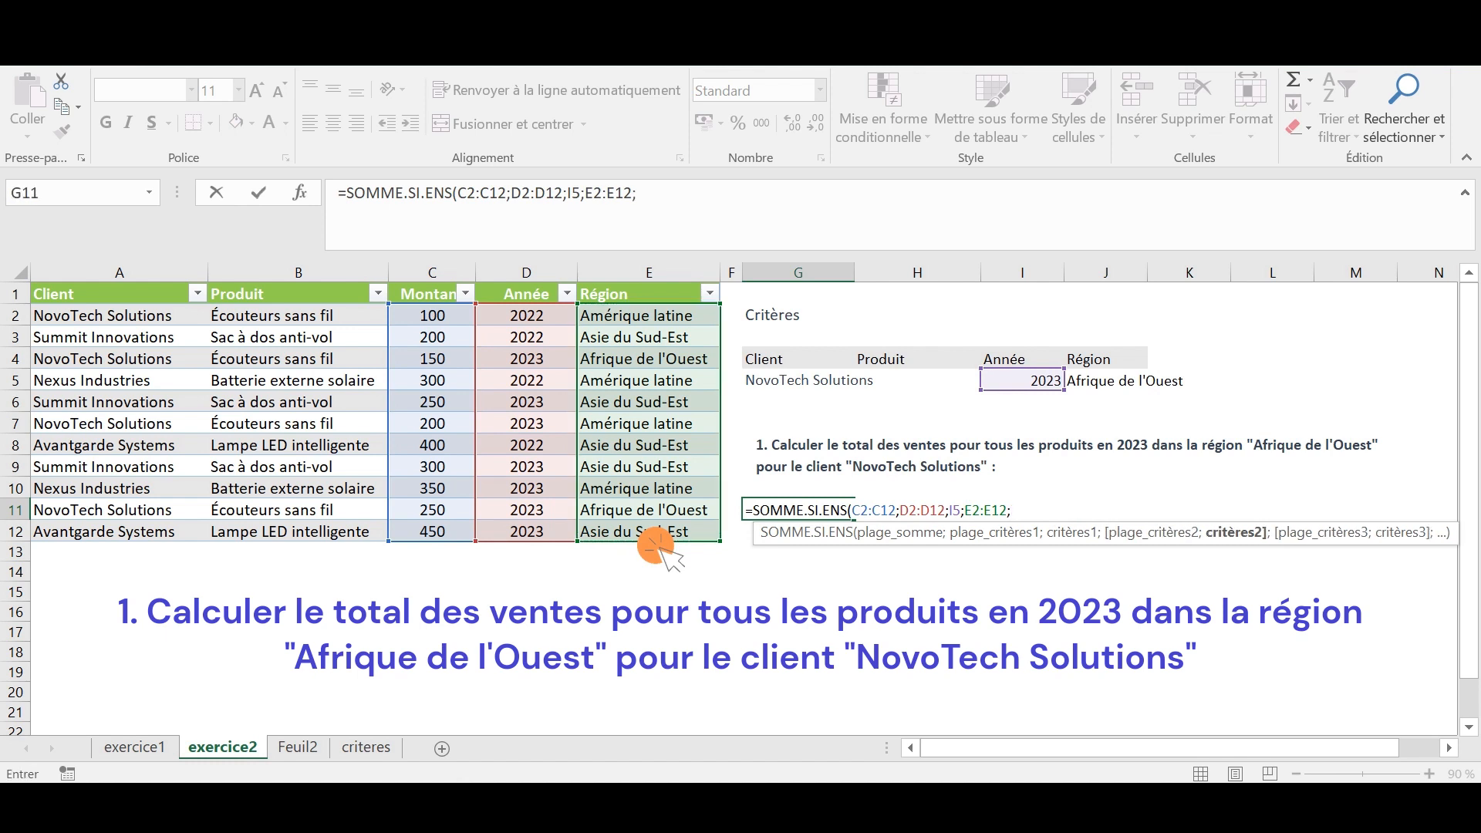
left_click(1134, 402)
type(";")
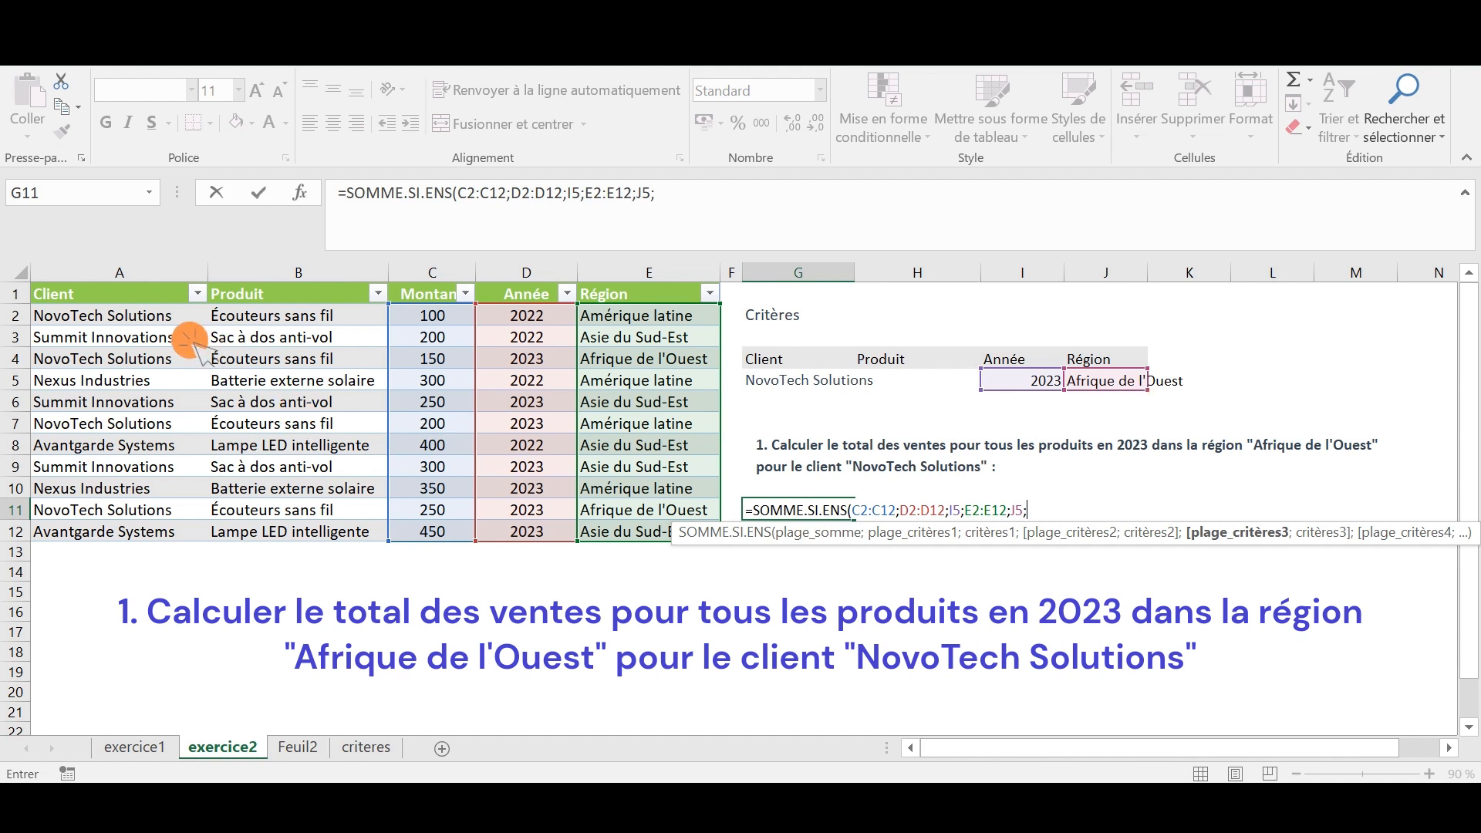
Add the client criterion matching A2:A12 against cell G5, complete the formula and select its result cell
left_click_drag(155, 315, 144, 523)
type(";")
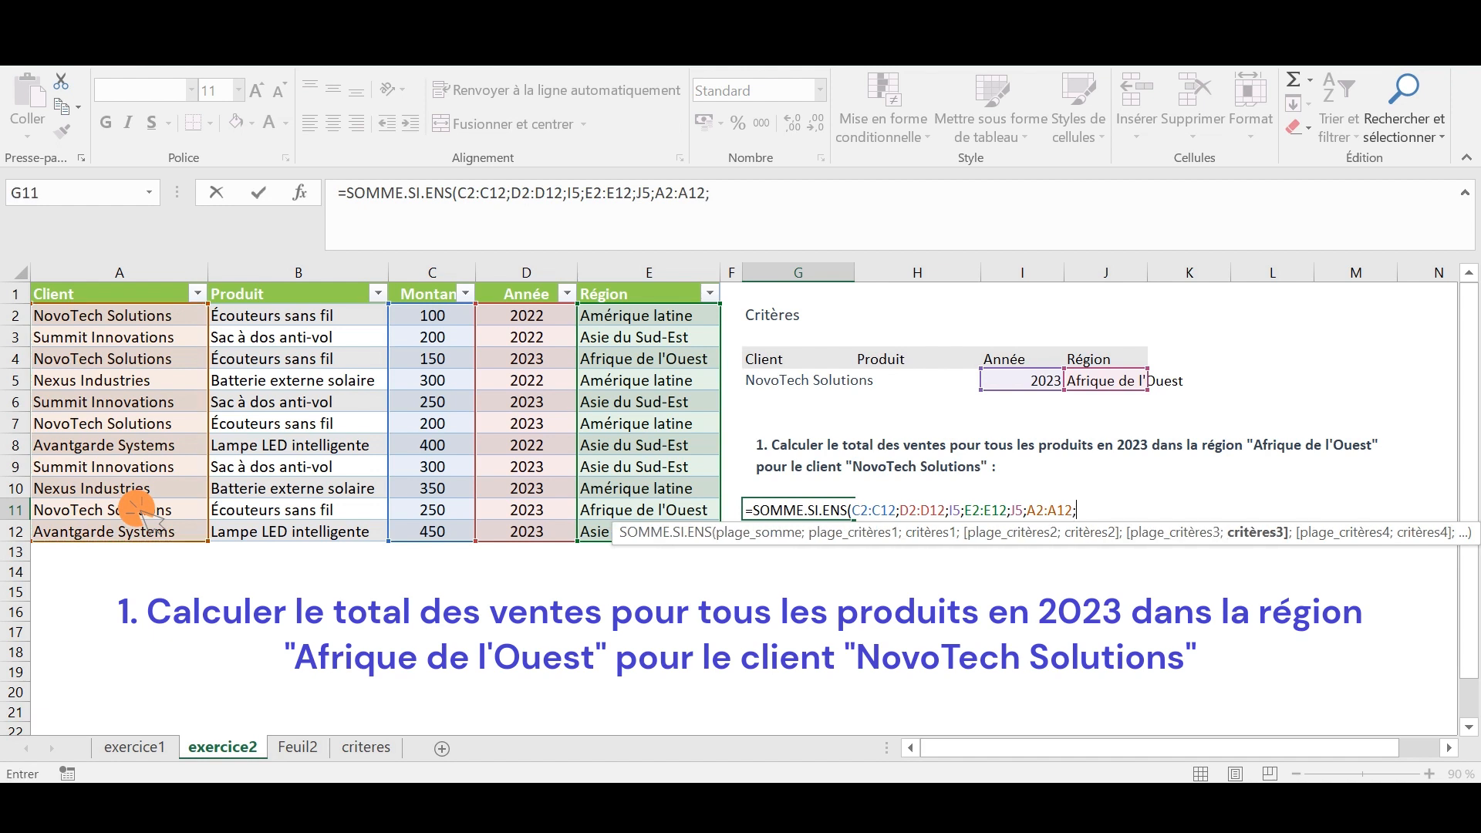
left_click(781, 383)
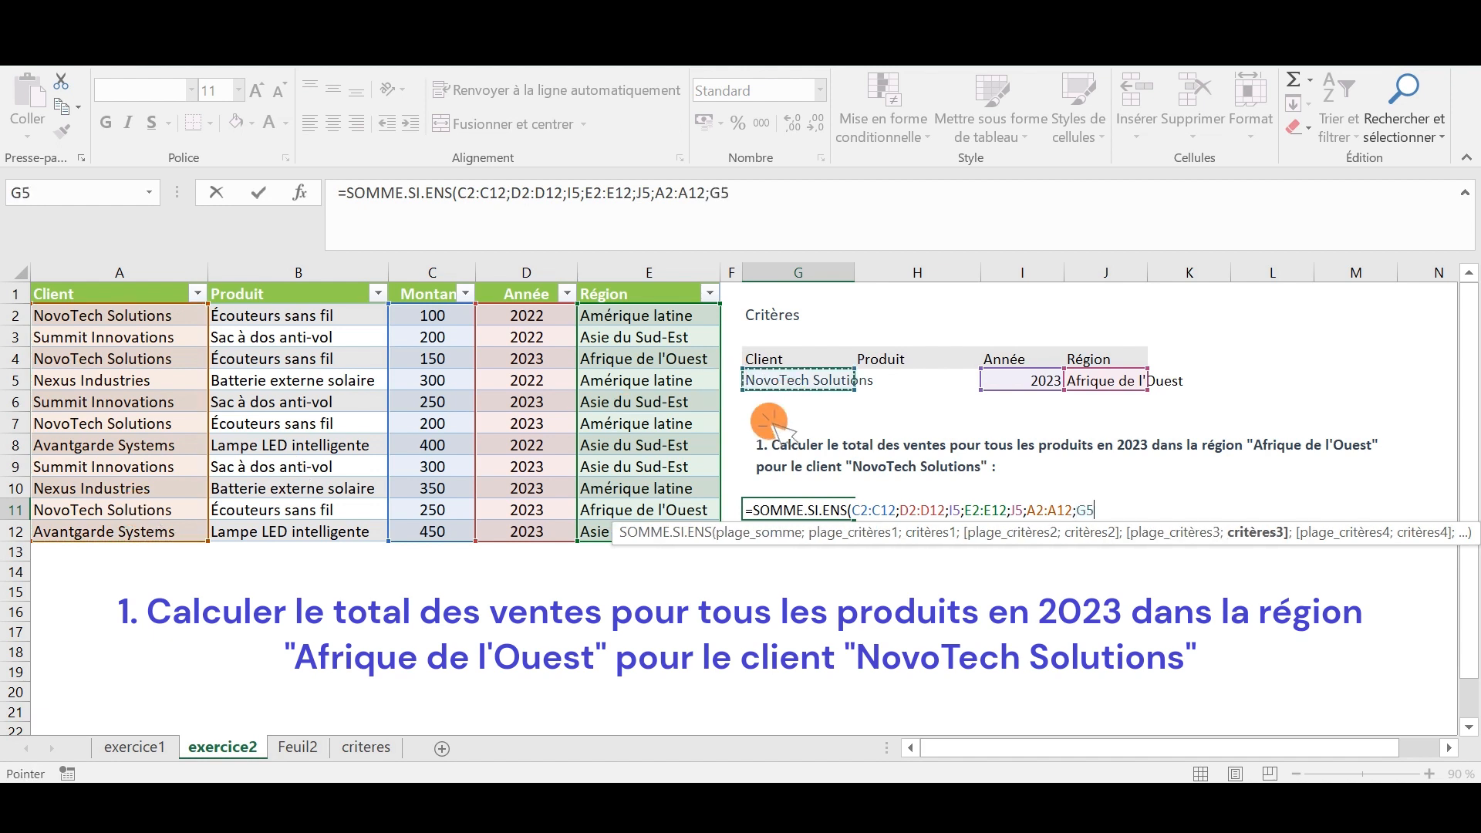
key("Return")
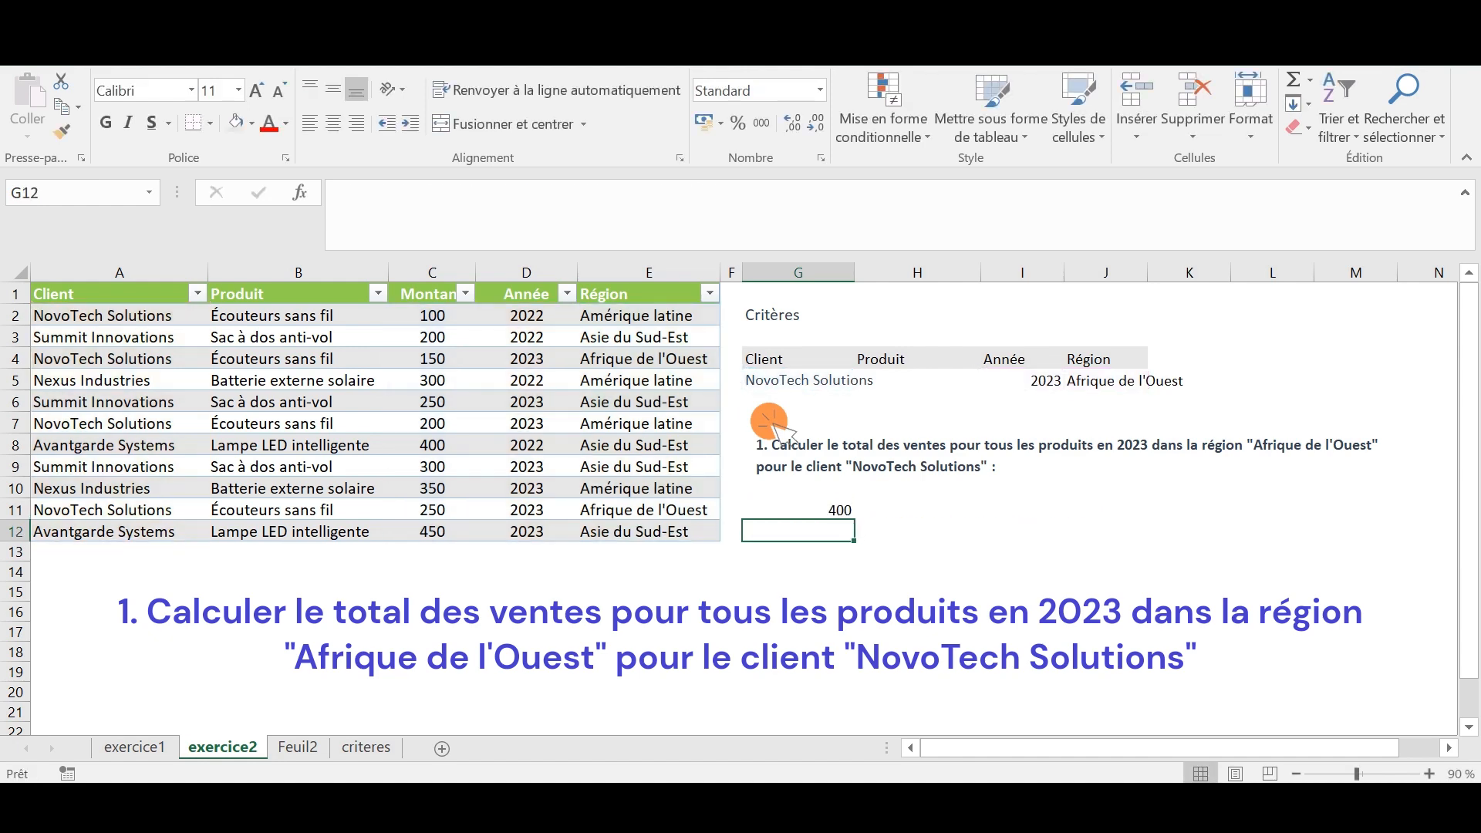
left_click(833, 514)
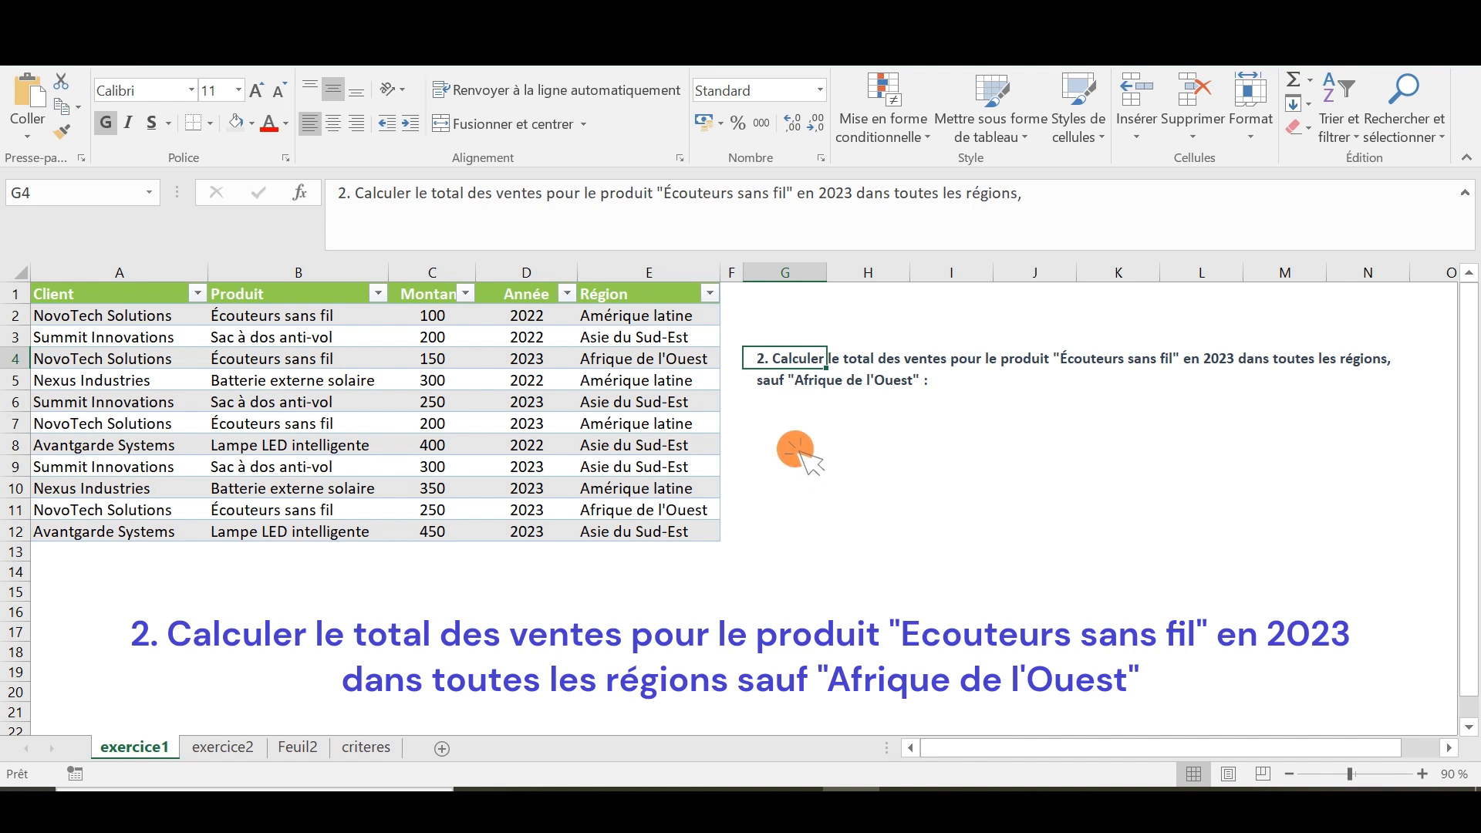
On sheet exercice1, start a SOMME.SI.ENS formula in G7 with C2:C12 as the sum range
left_click(786, 429)
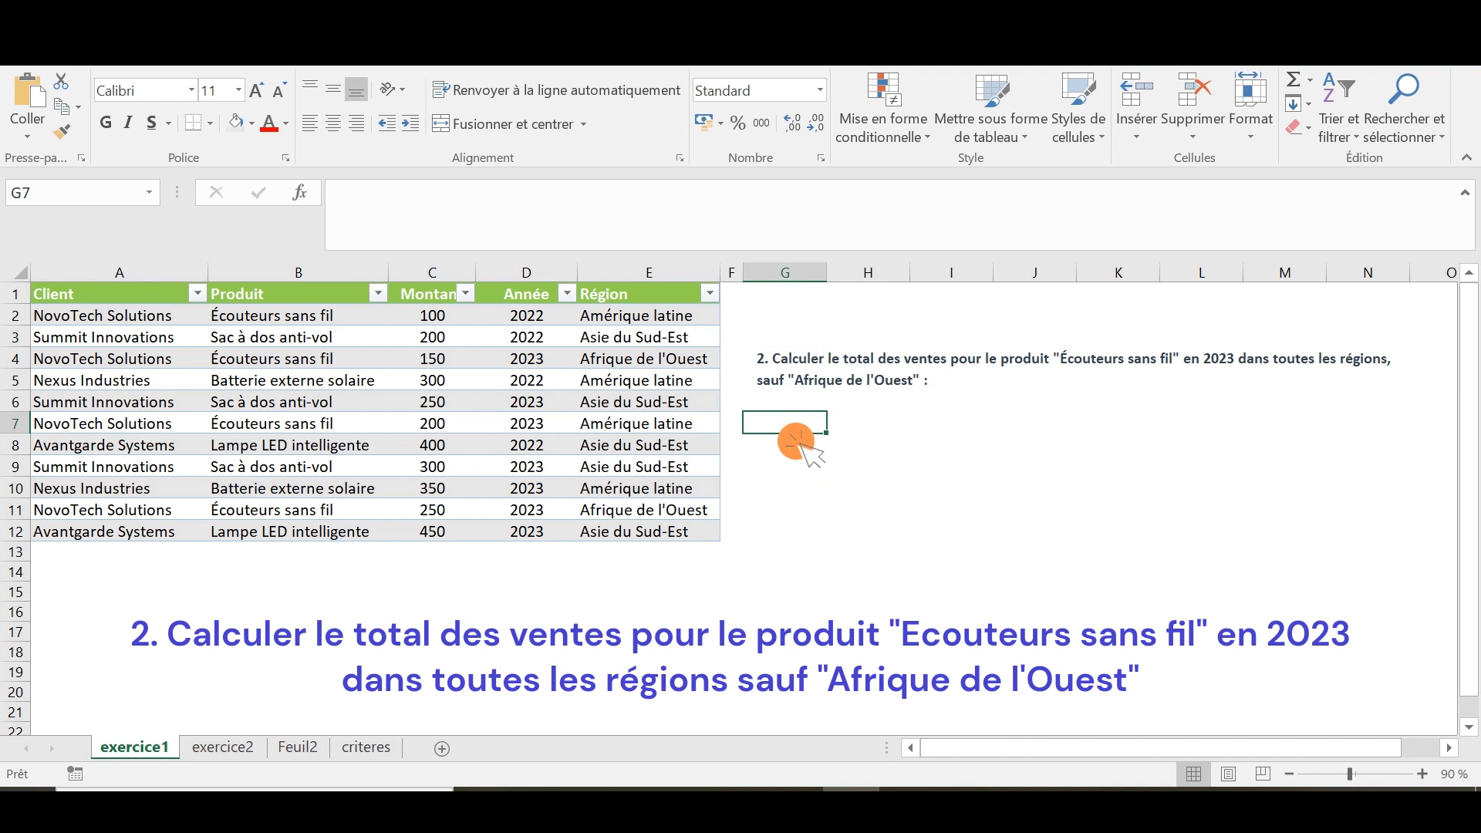
type("=somme")
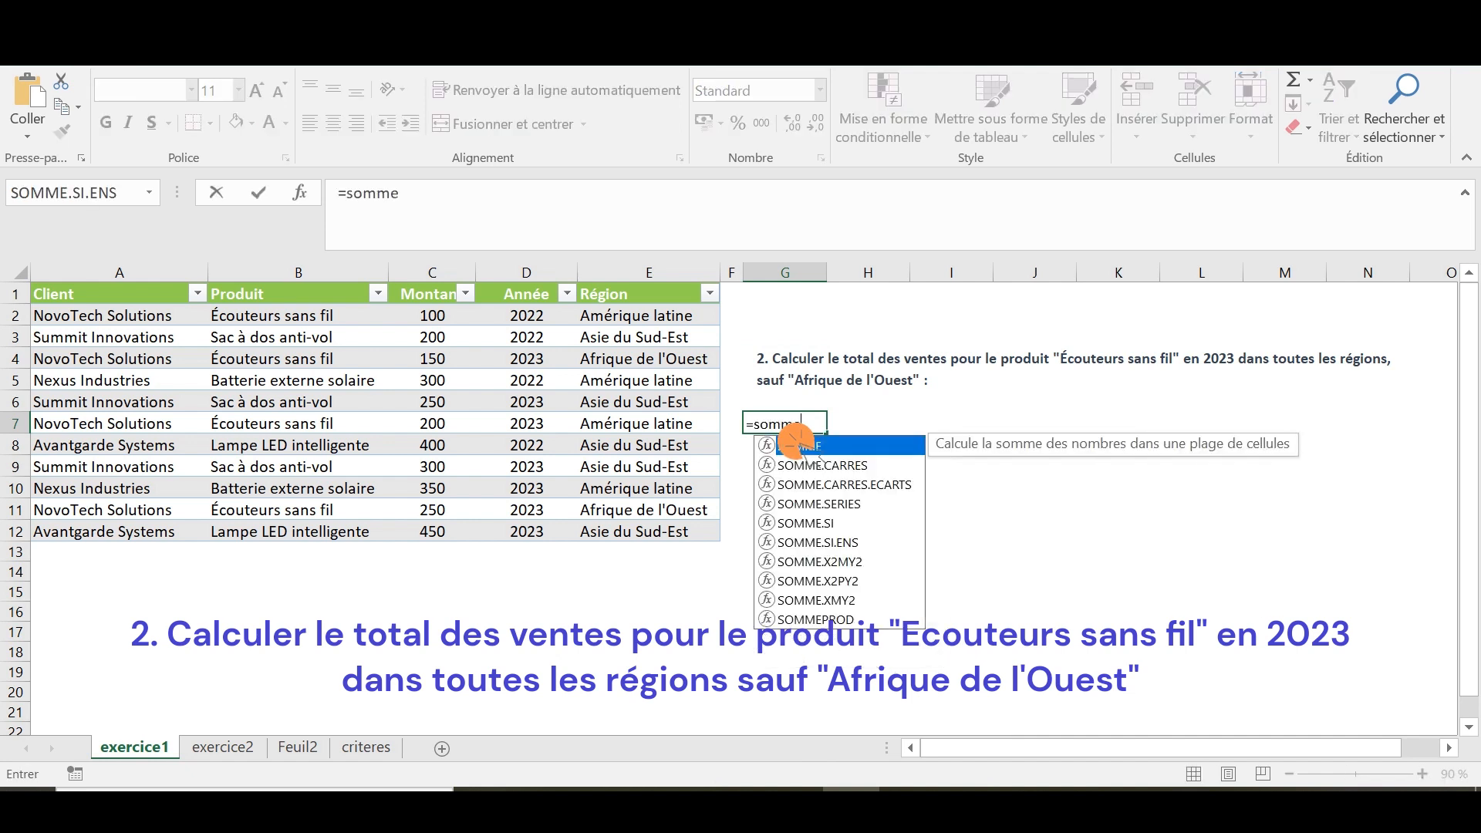
type(".s")
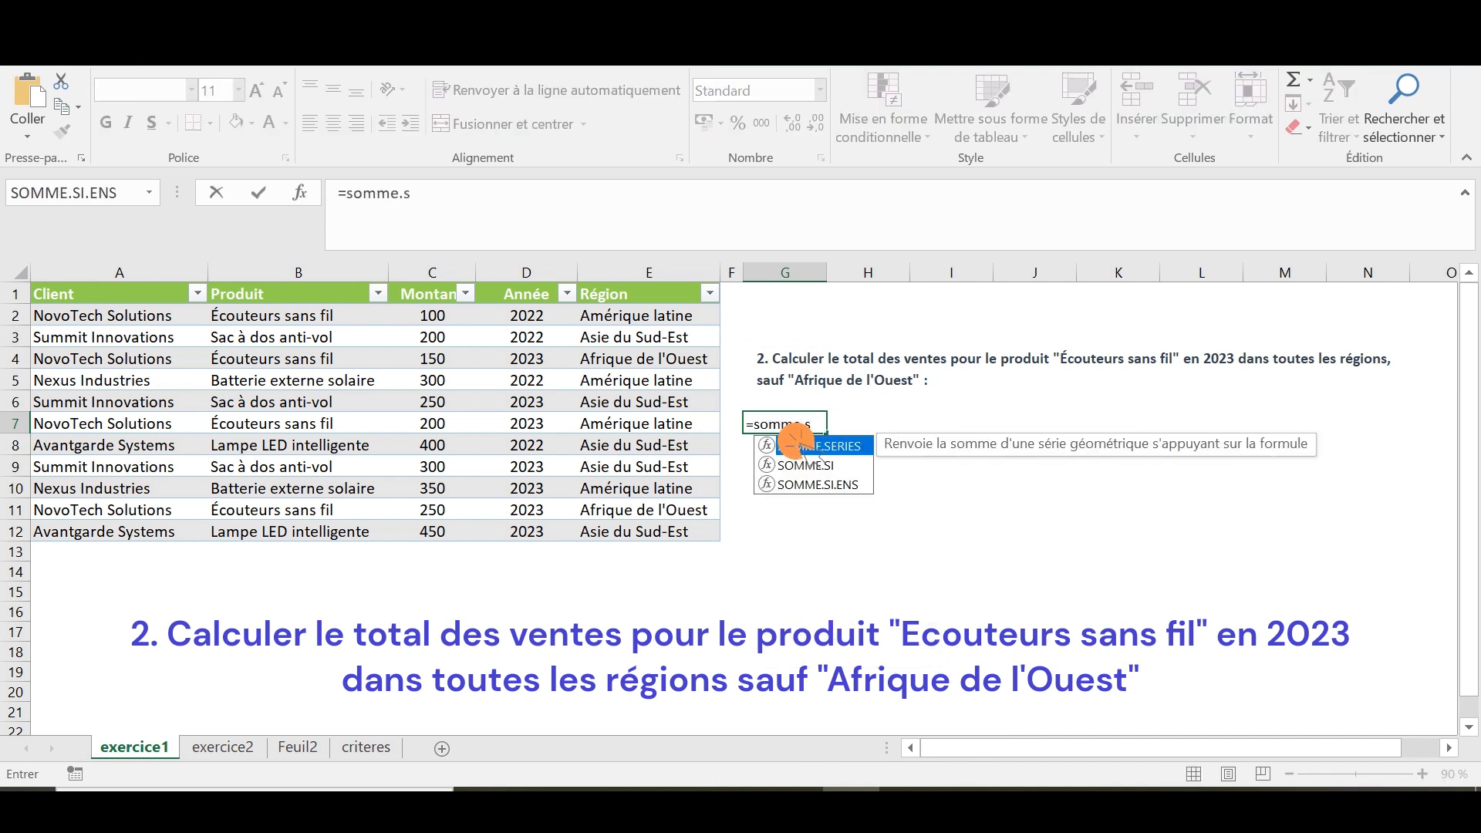
double_click(837, 485)
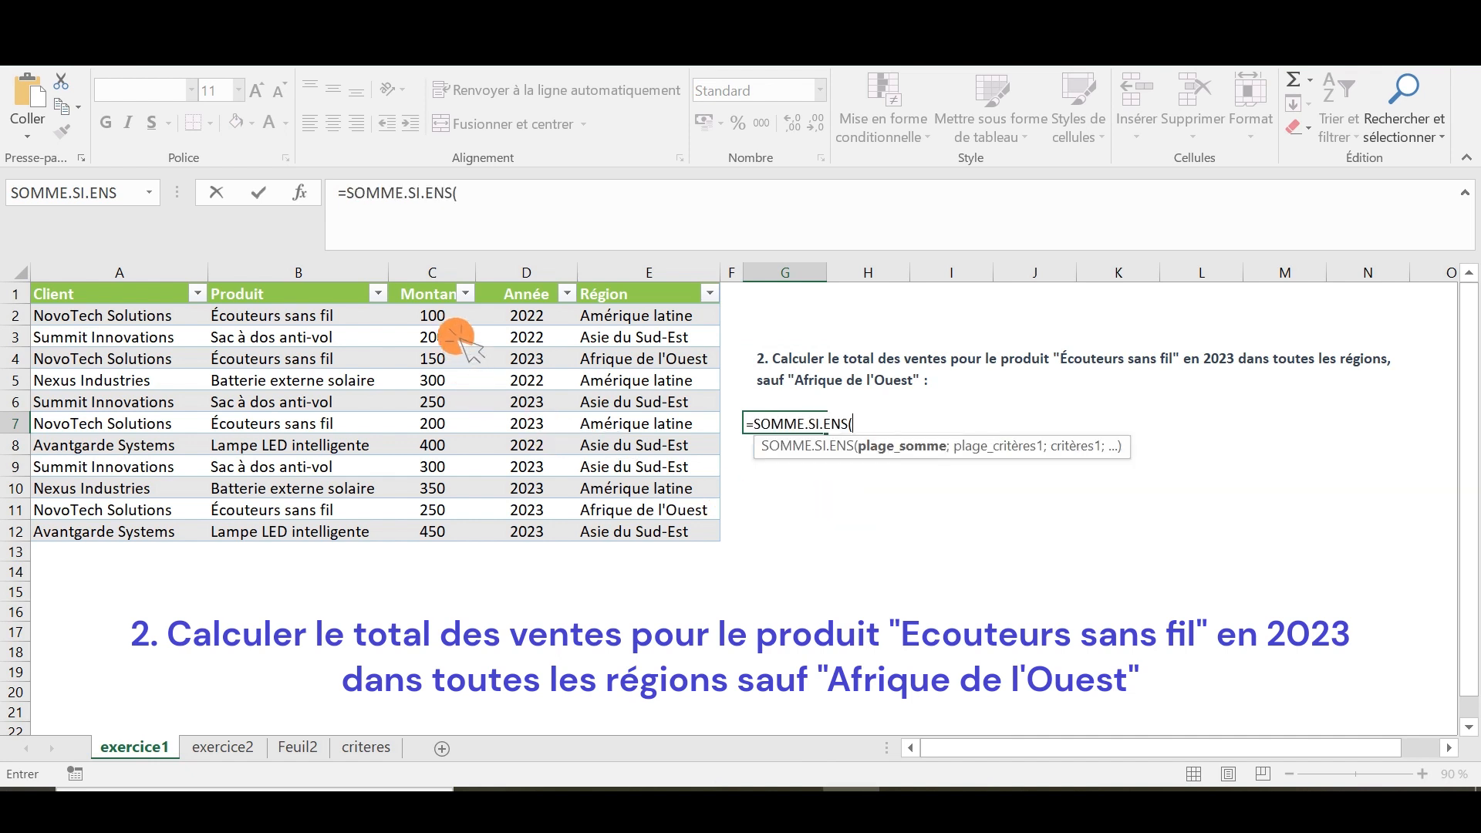
left_click_drag(462, 316, 475, 529)
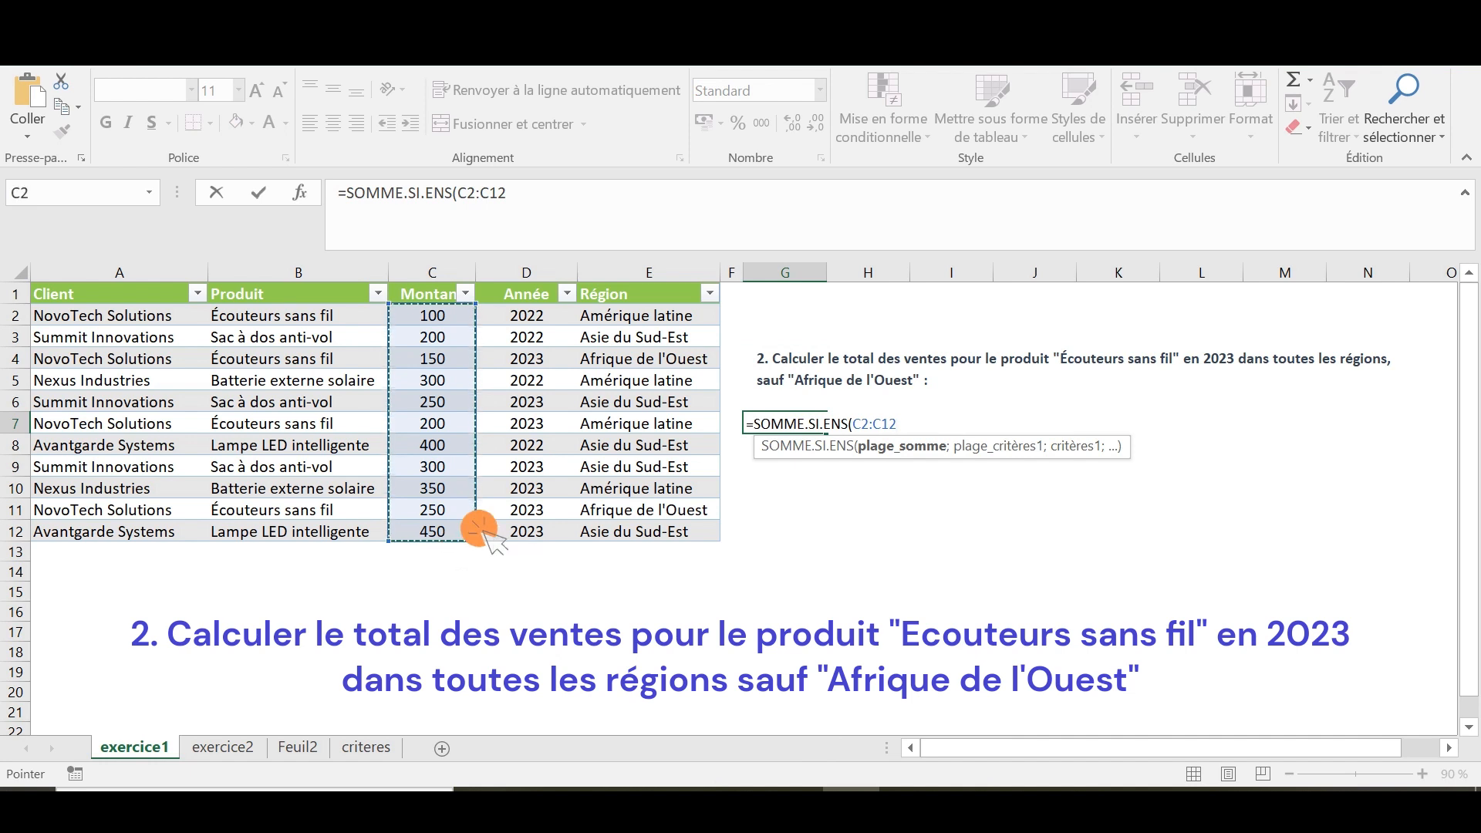
type(";")
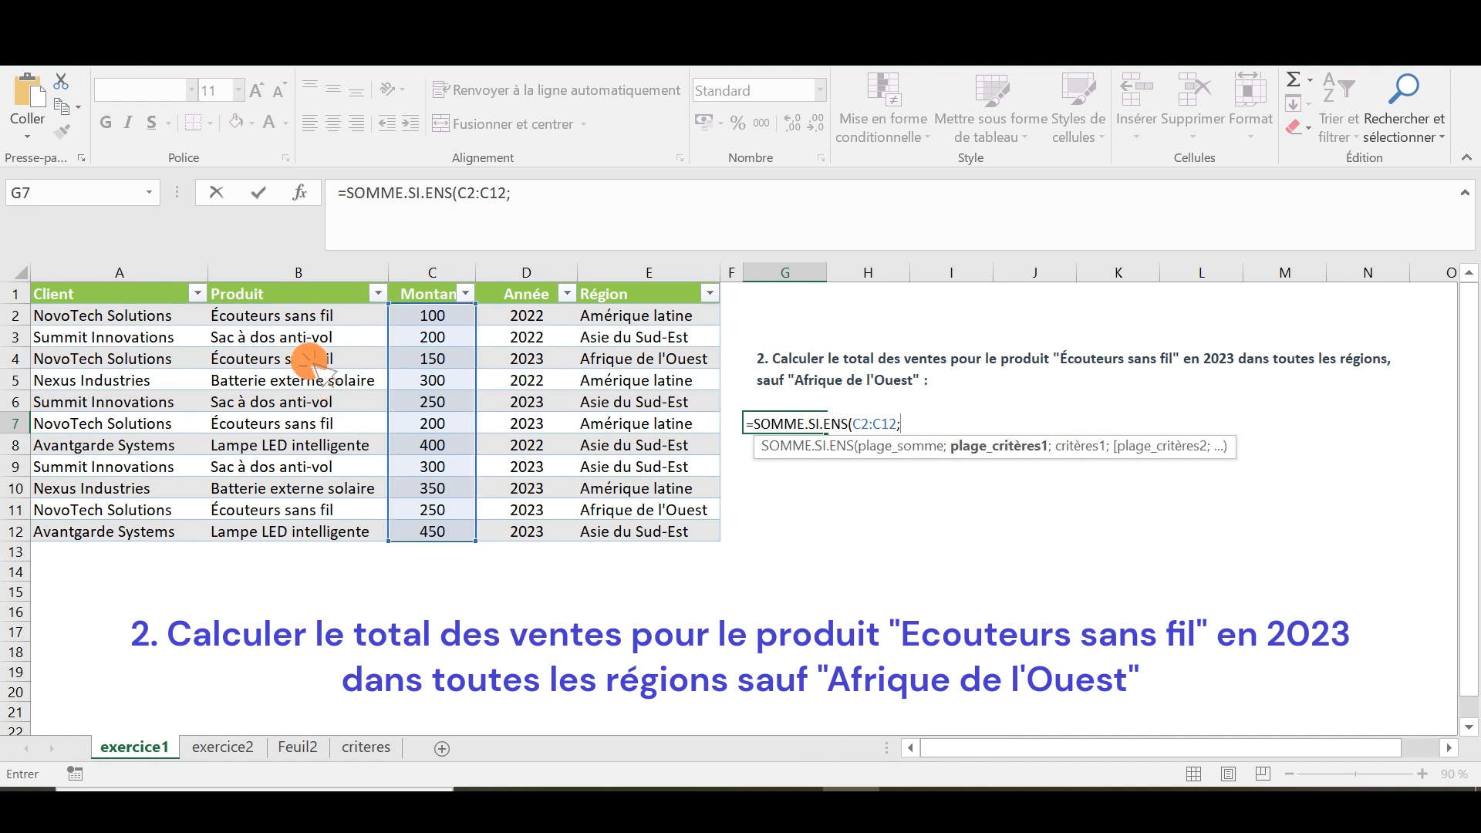
Add the product criterion to the G7 formula, matching range B2:B12 against the text "Écouteurs sans fil"
left_click_drag(314, 319, 365, 547)
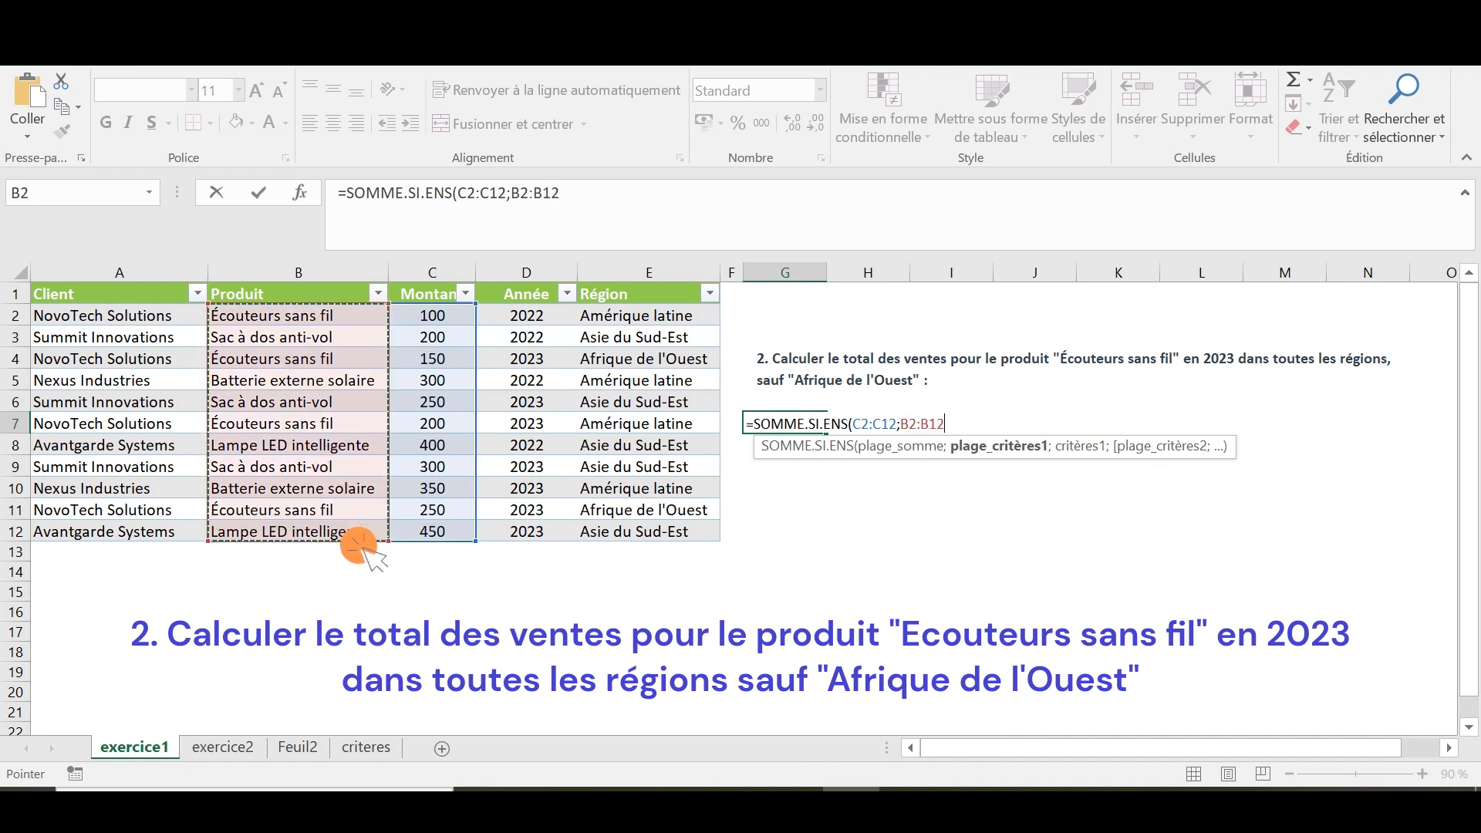
type(";\"Écouteurs sans fil\"")
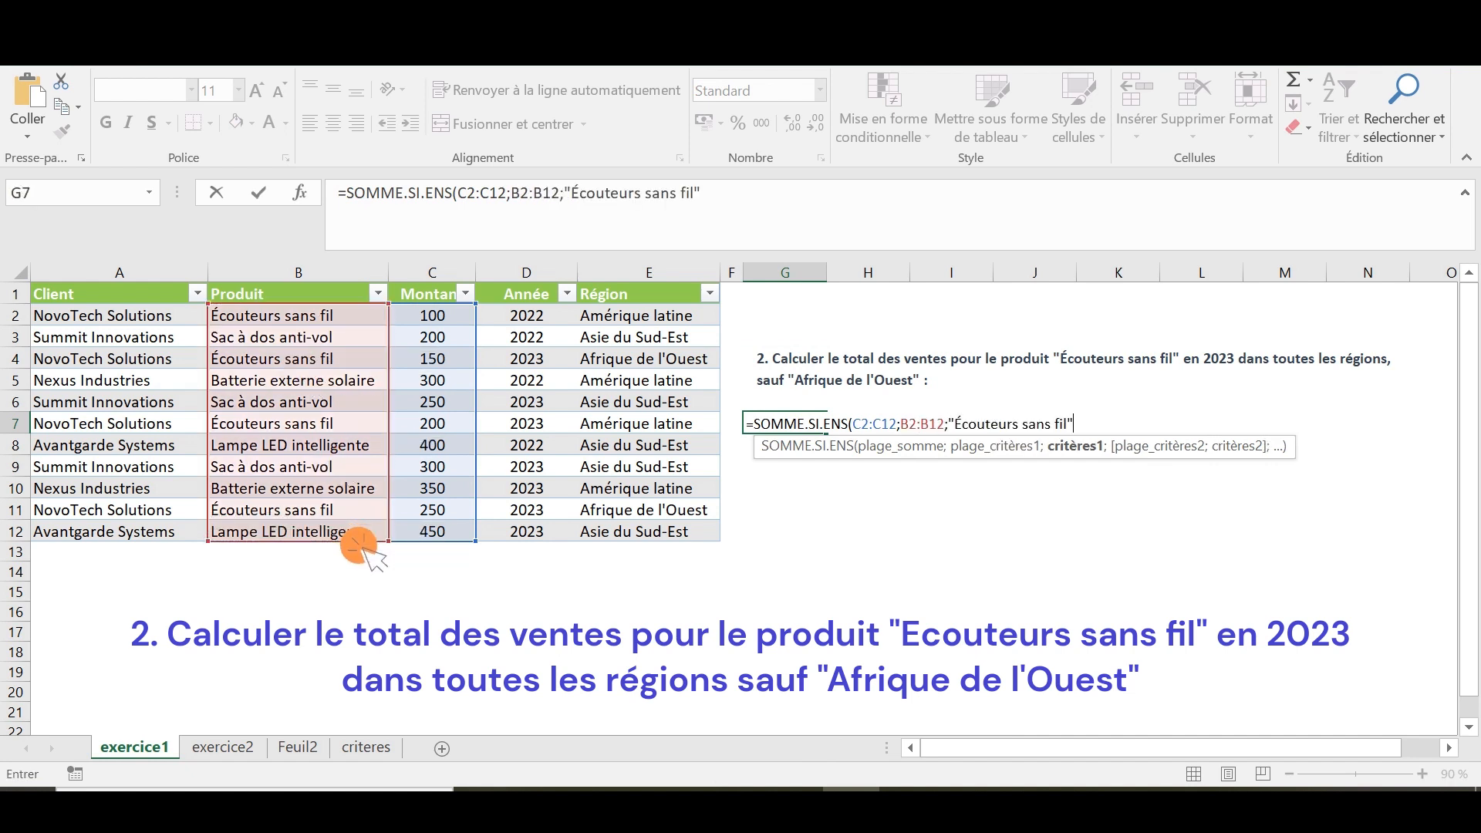
type(";")
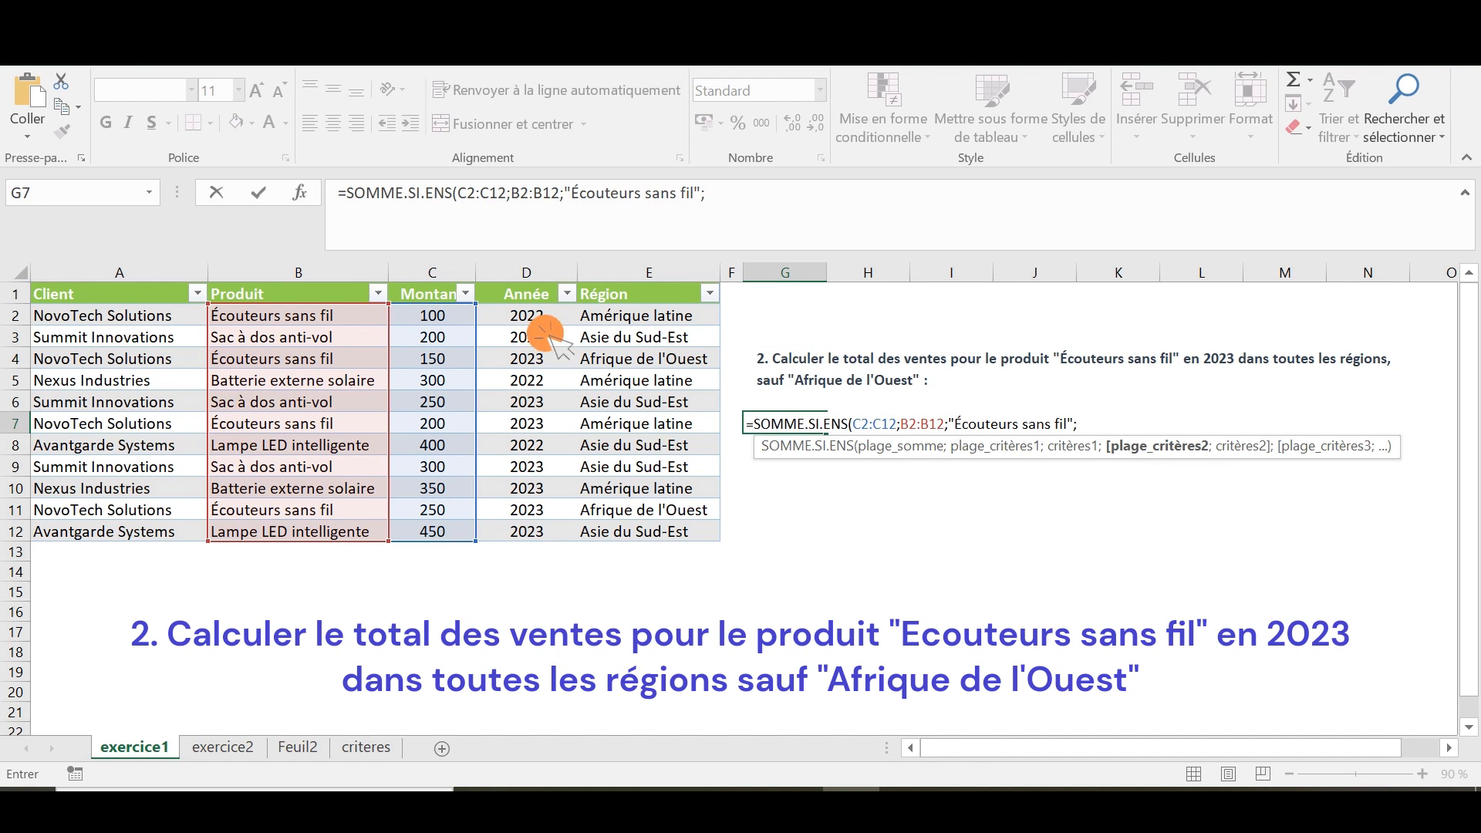
Add the year criterion to the G7 formula, matching range D2:D12 against 2023
left_click_drag(540, 315, 514, 538)
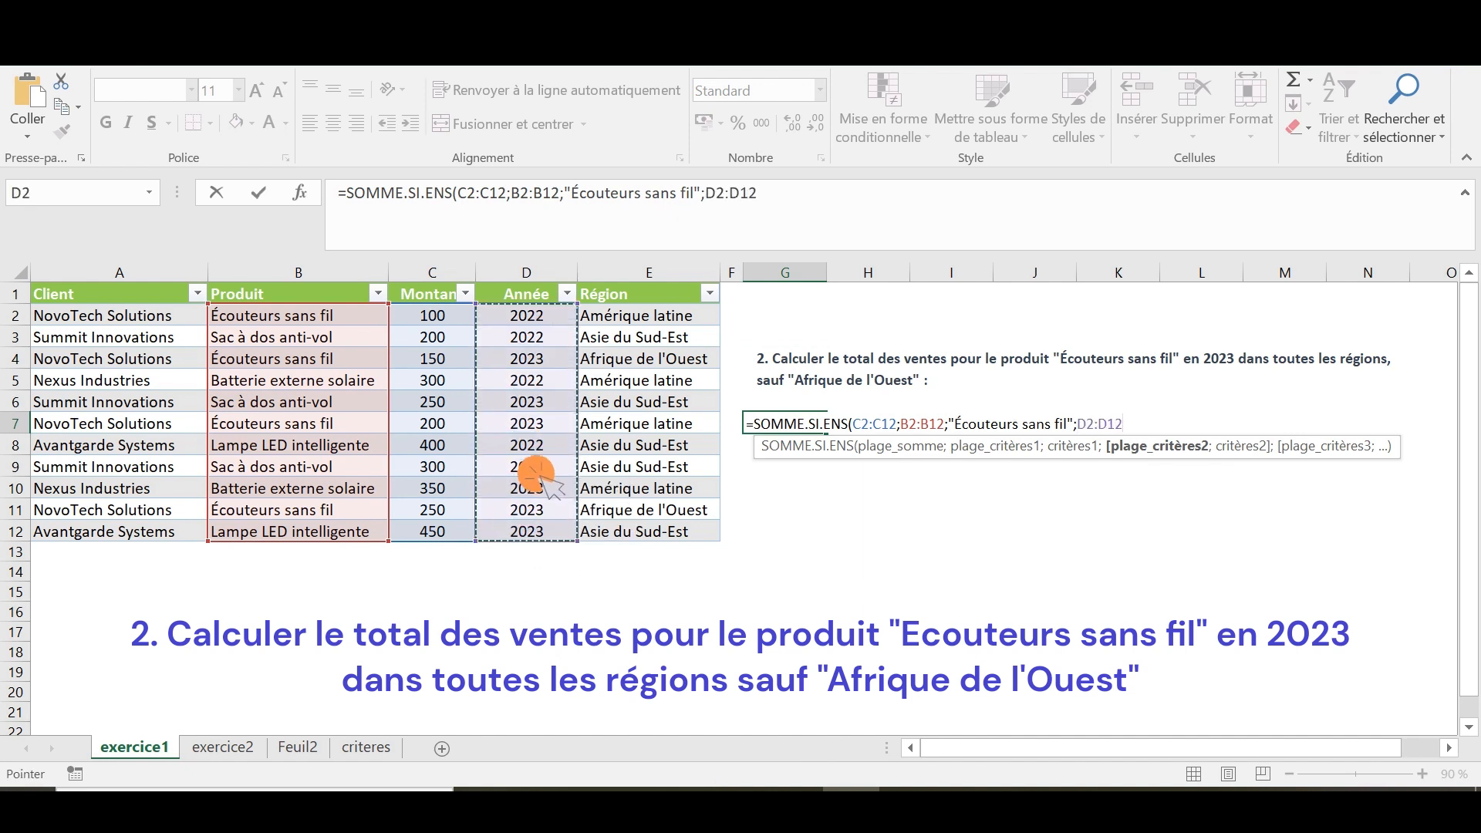
type(";")
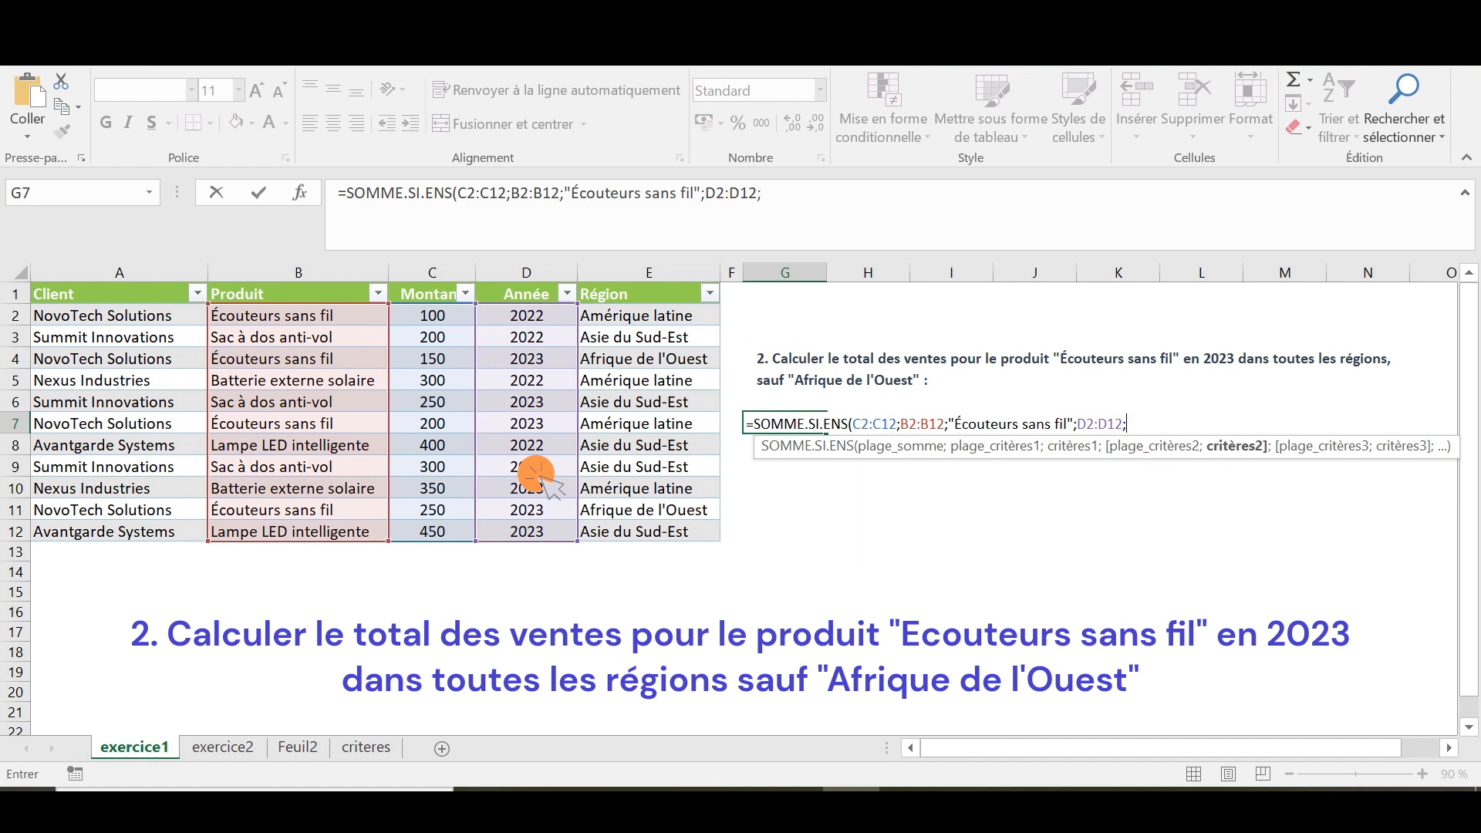
type("2023;")
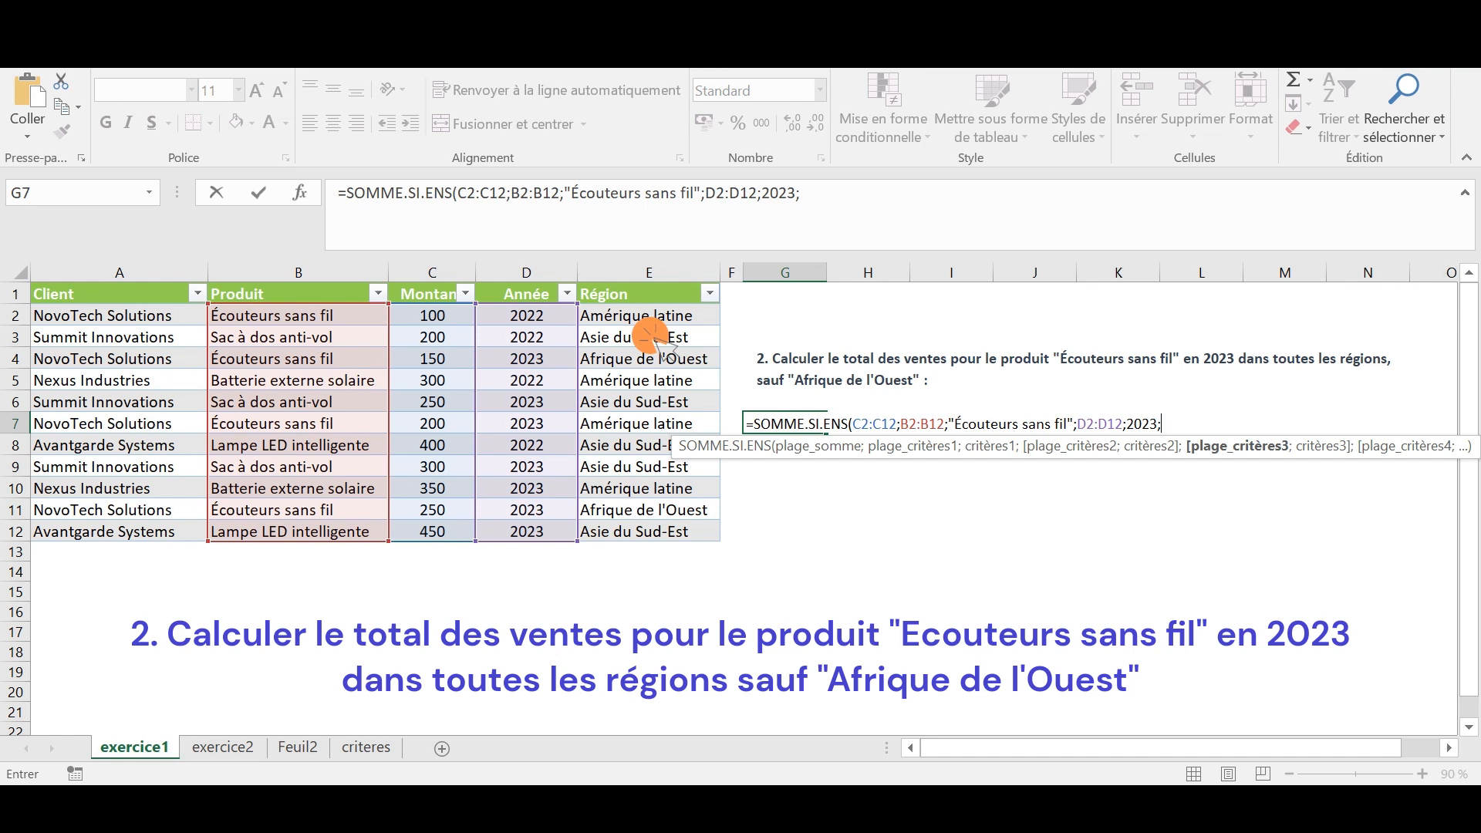
Add the region criterion E2:E12 with "<>Afrique de l'Ouest", complete the G7 formula and select its result cell
left_click_drag(650, 322, 673, 525)
type(";")
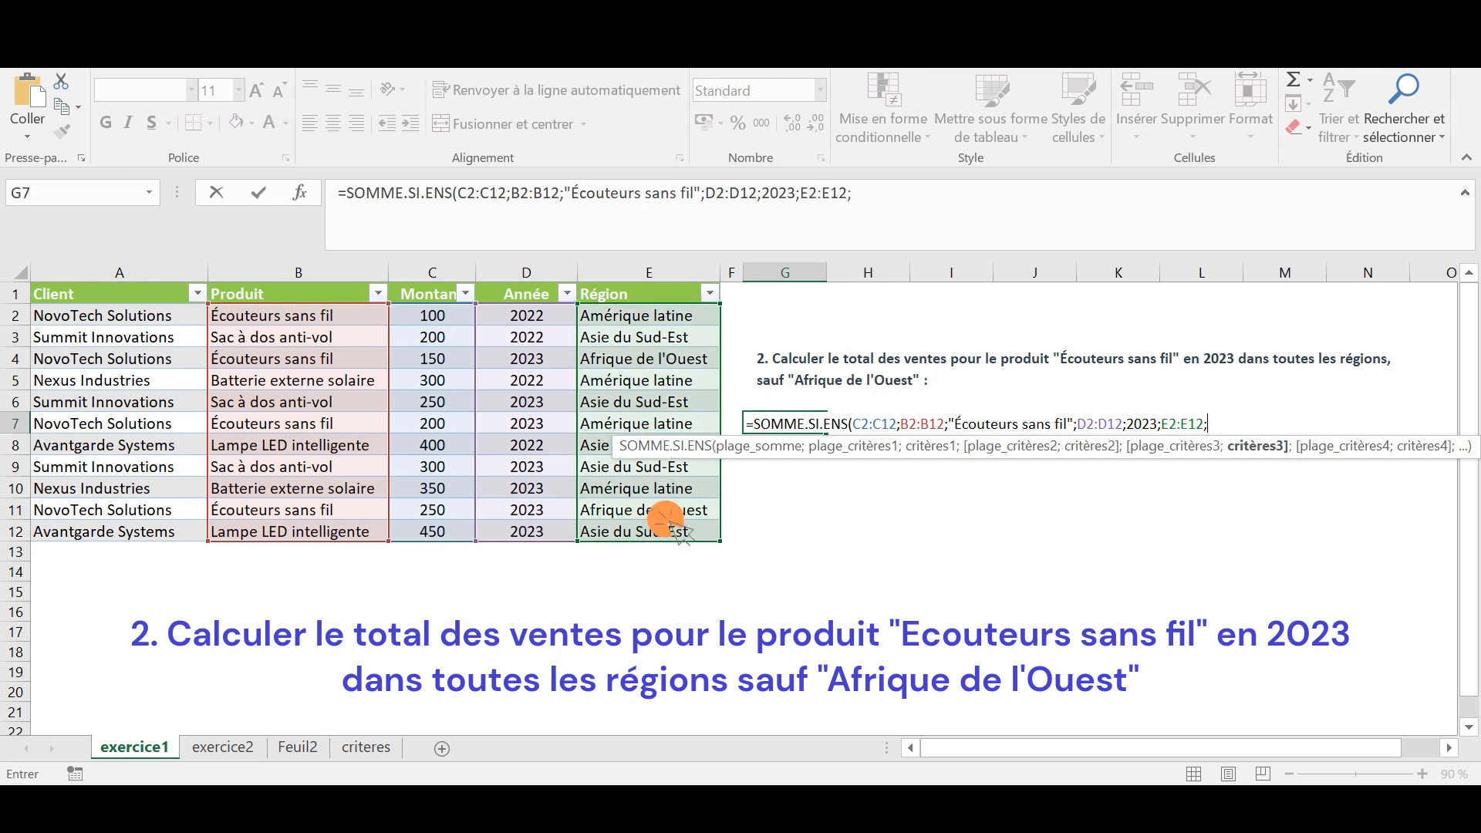
type("\"<>Af")
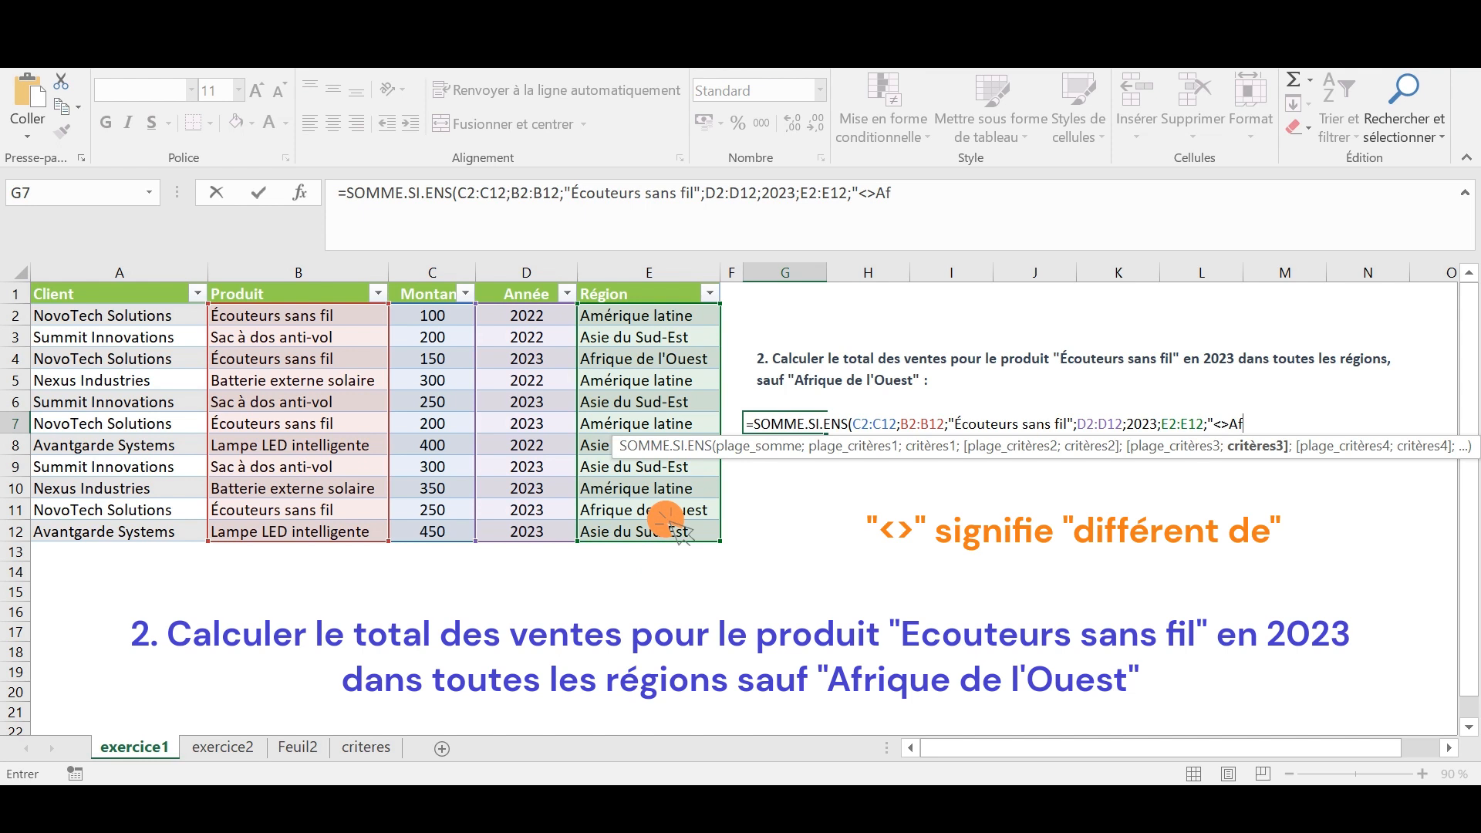
type("rique de l'Oues")
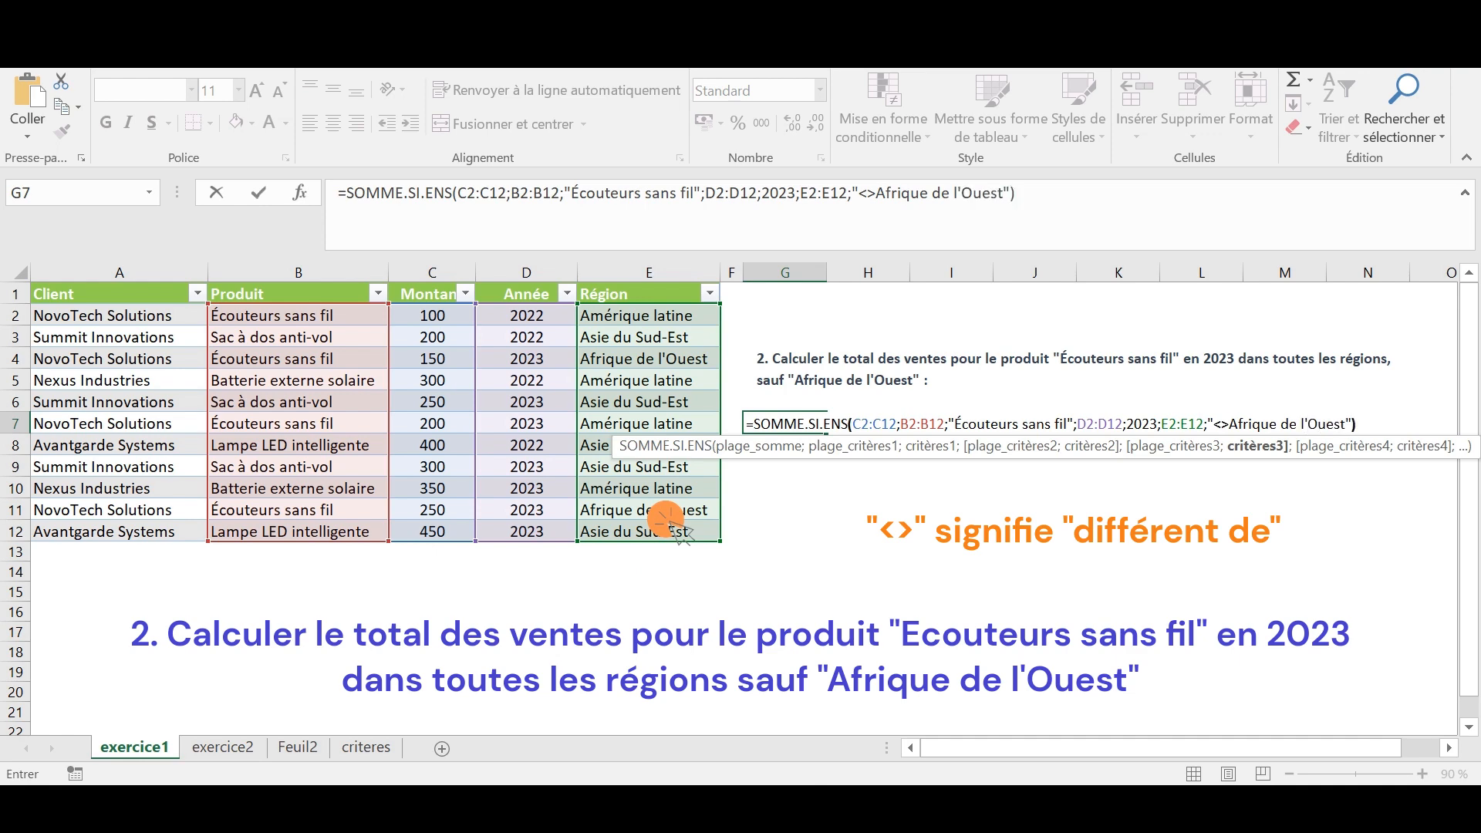
type("t\")")
key("Return")
key("Up")
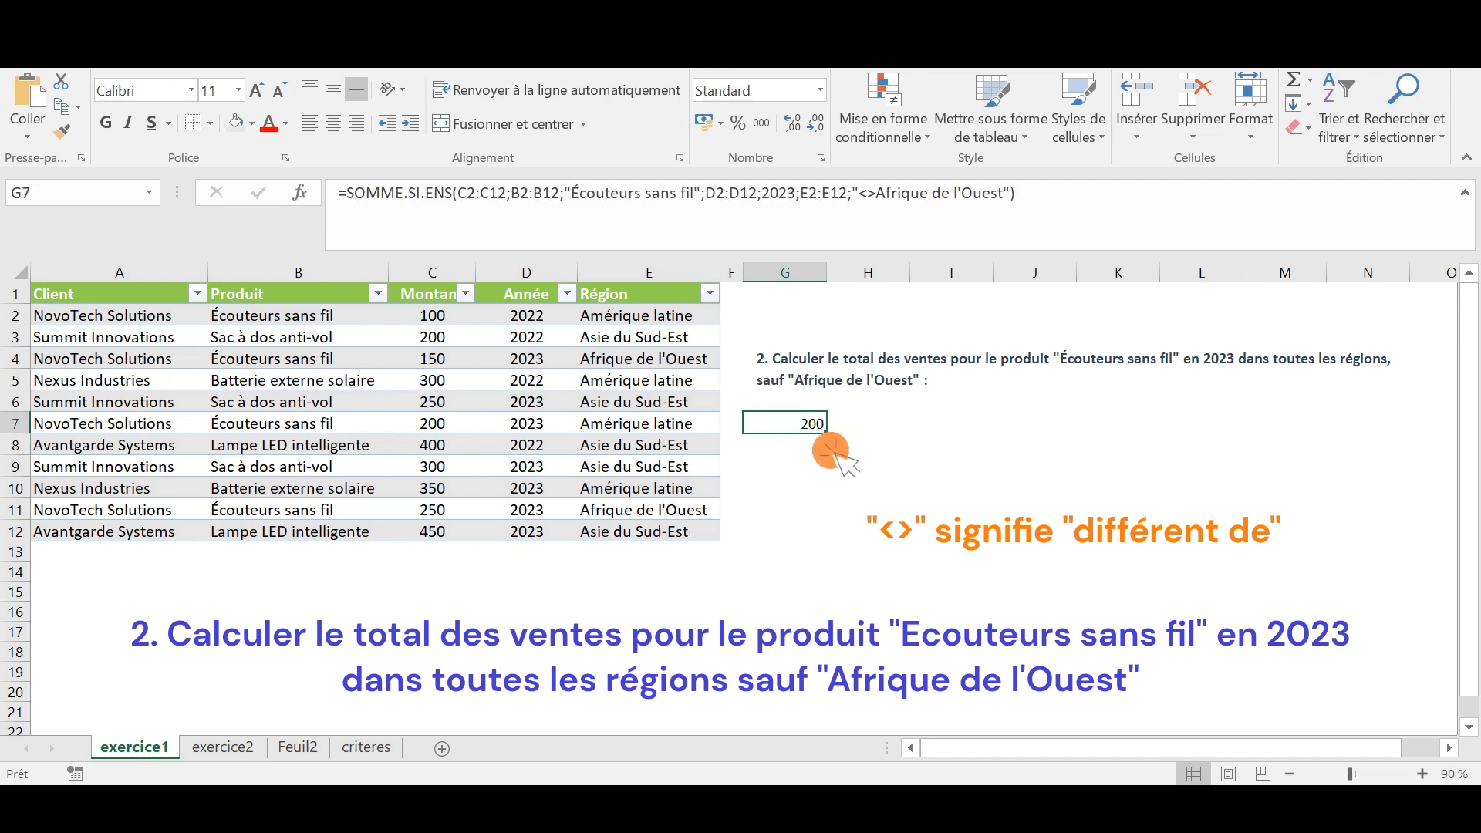
Switch to sheet exercice2 and start a SOMME.SI.ENS formula in G11 with C2:C12 as the sum range
key("ctrl+Page_Down")
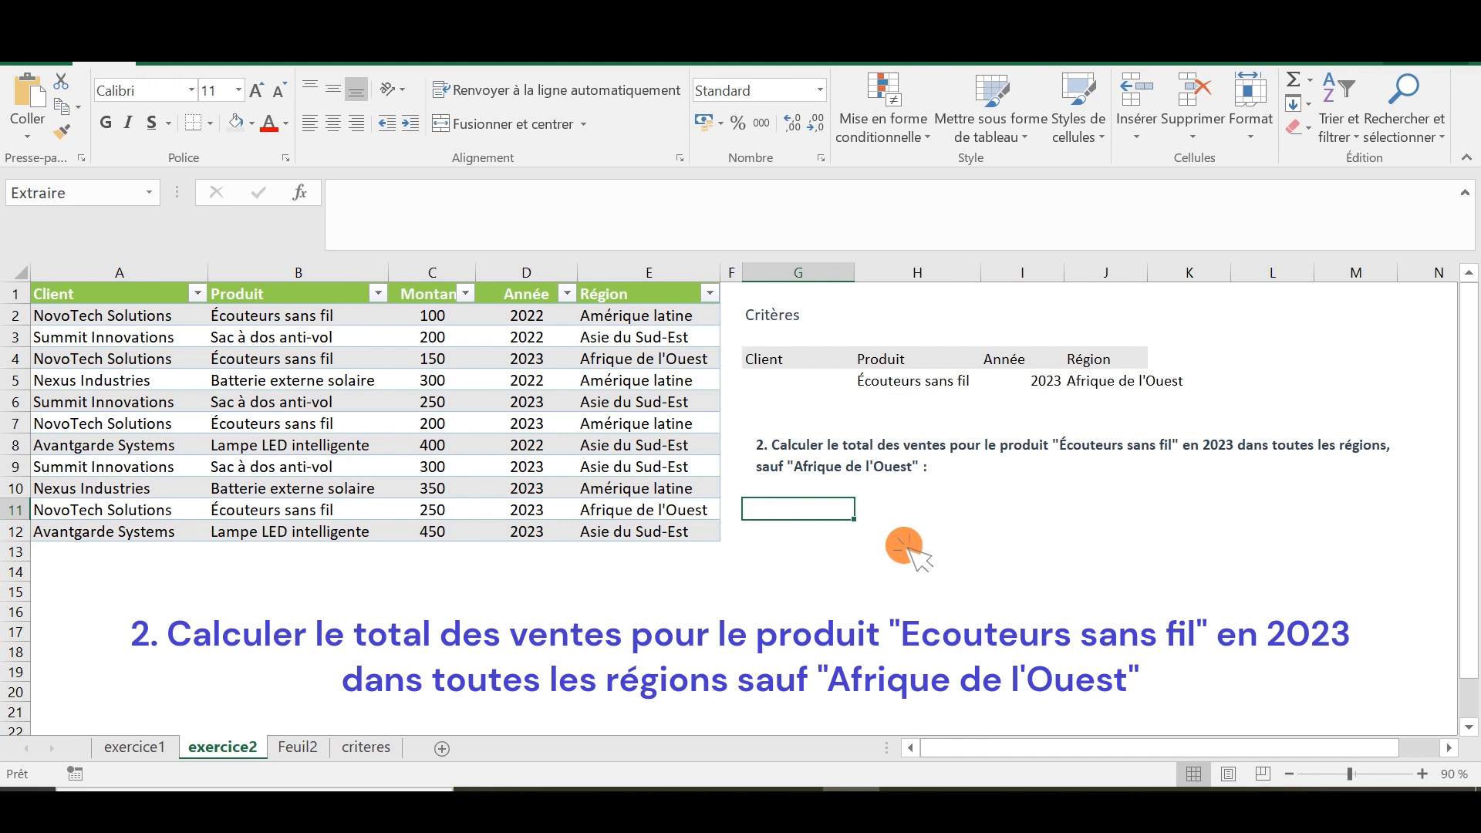
type("=somme")
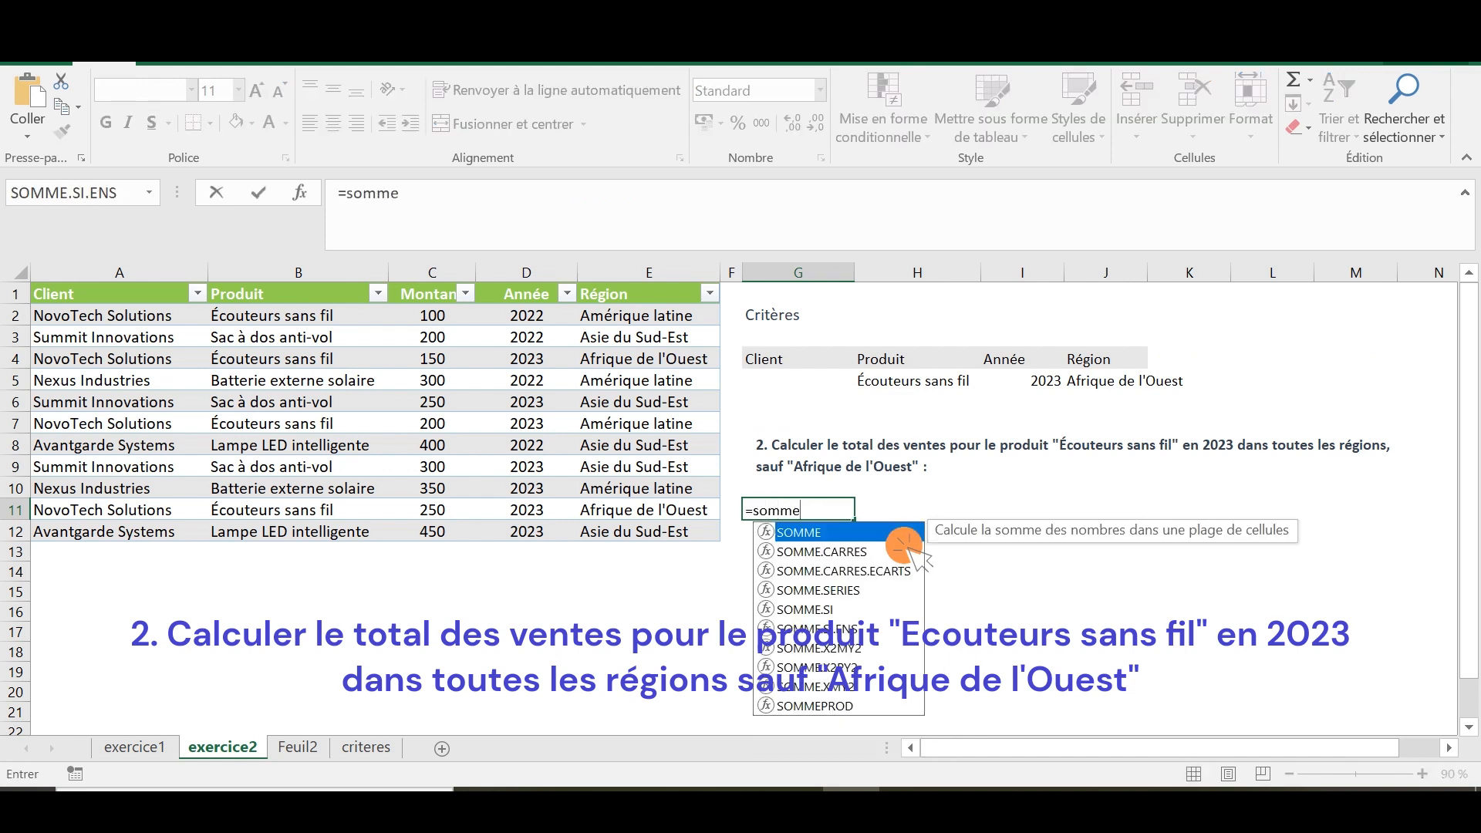
type(".si")
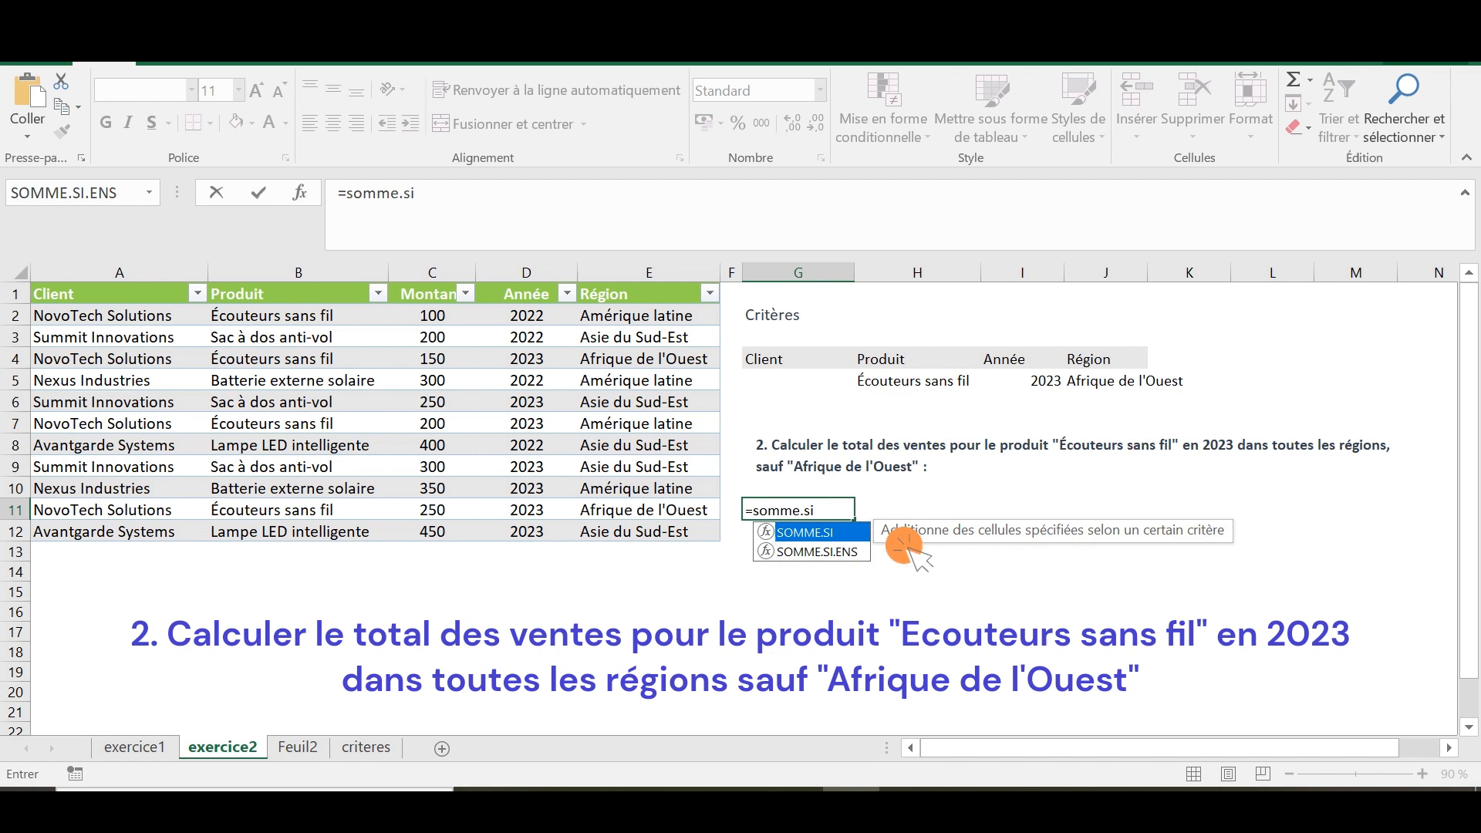
double_click(856, 552)
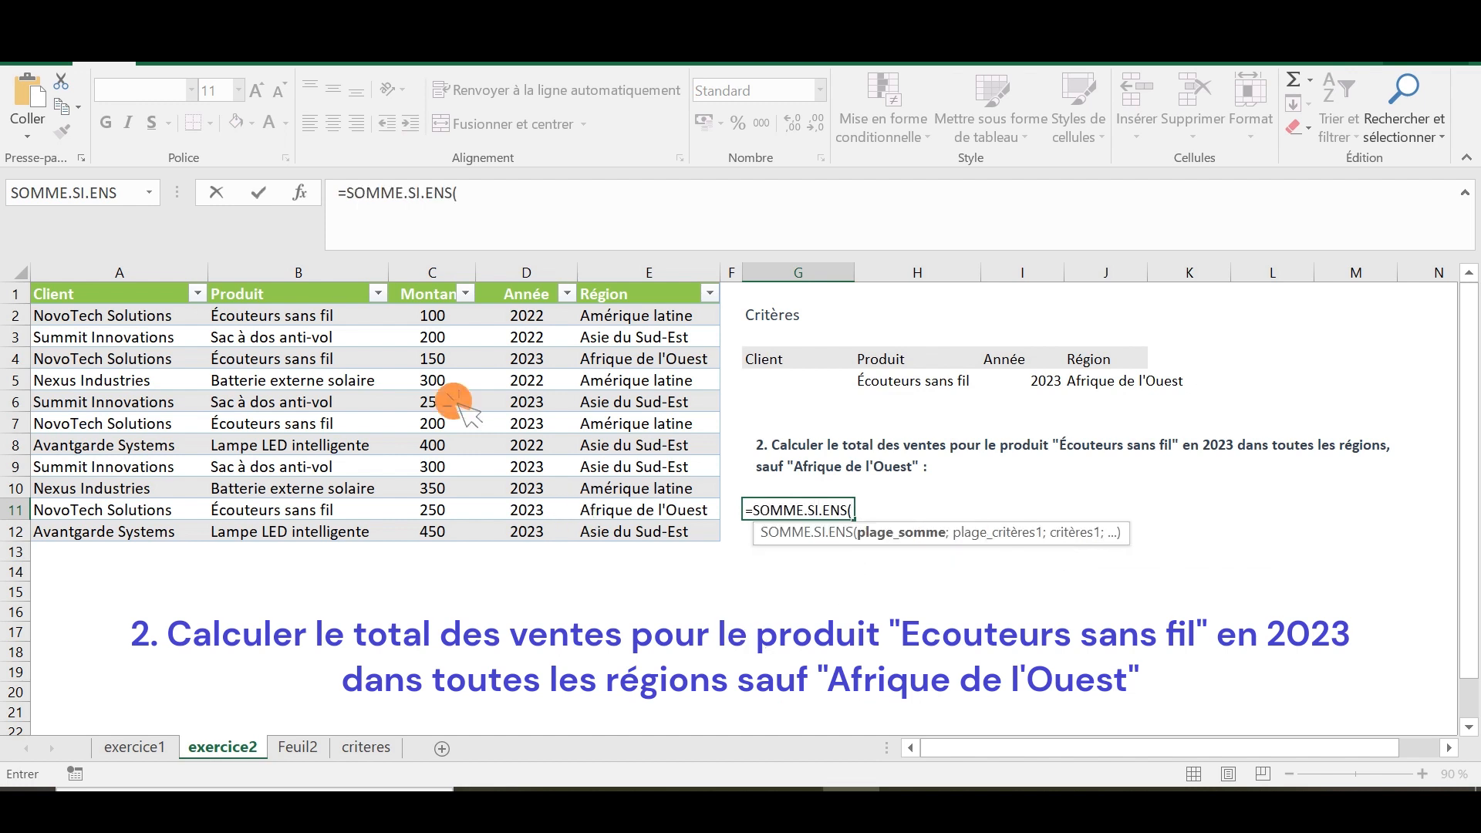
left_click(436, 322)
left_click_drag(446, 341, 452, 529)
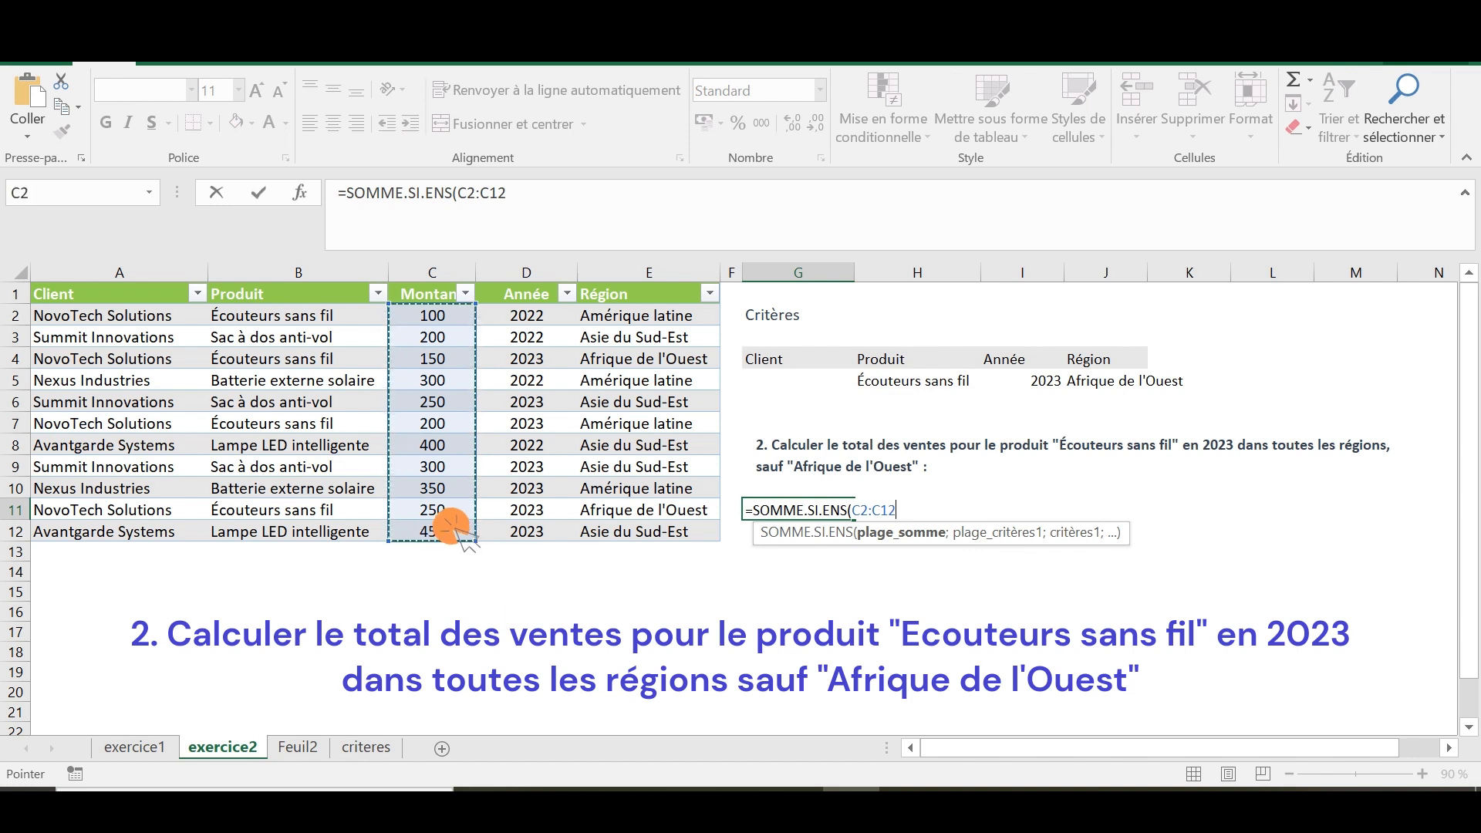
type(";")
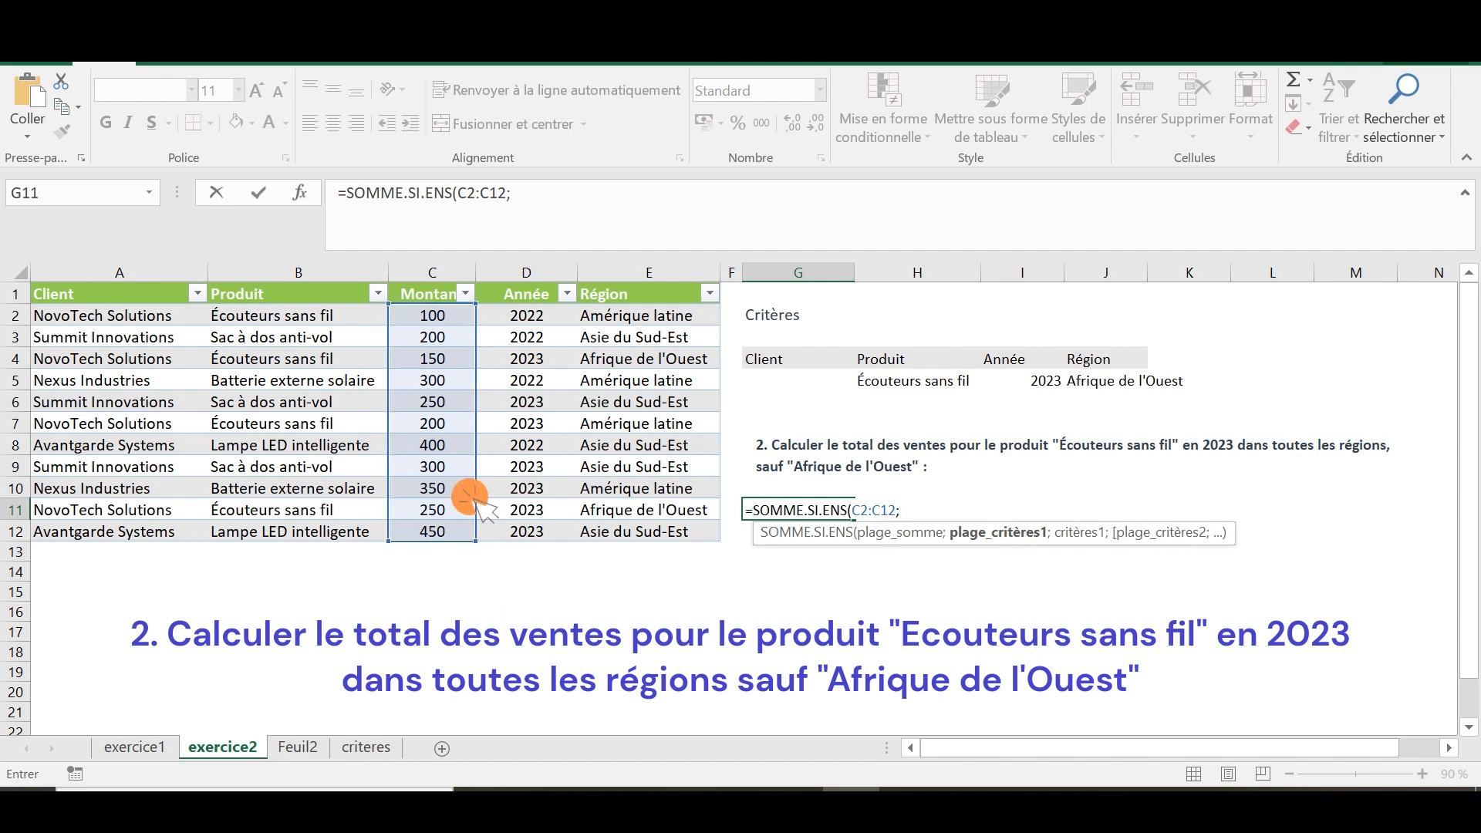
Add the product criterion to the G11 formula, matching range B2:B12 against criteria cell H5
left_click_drag(302, 316, 289, 544)
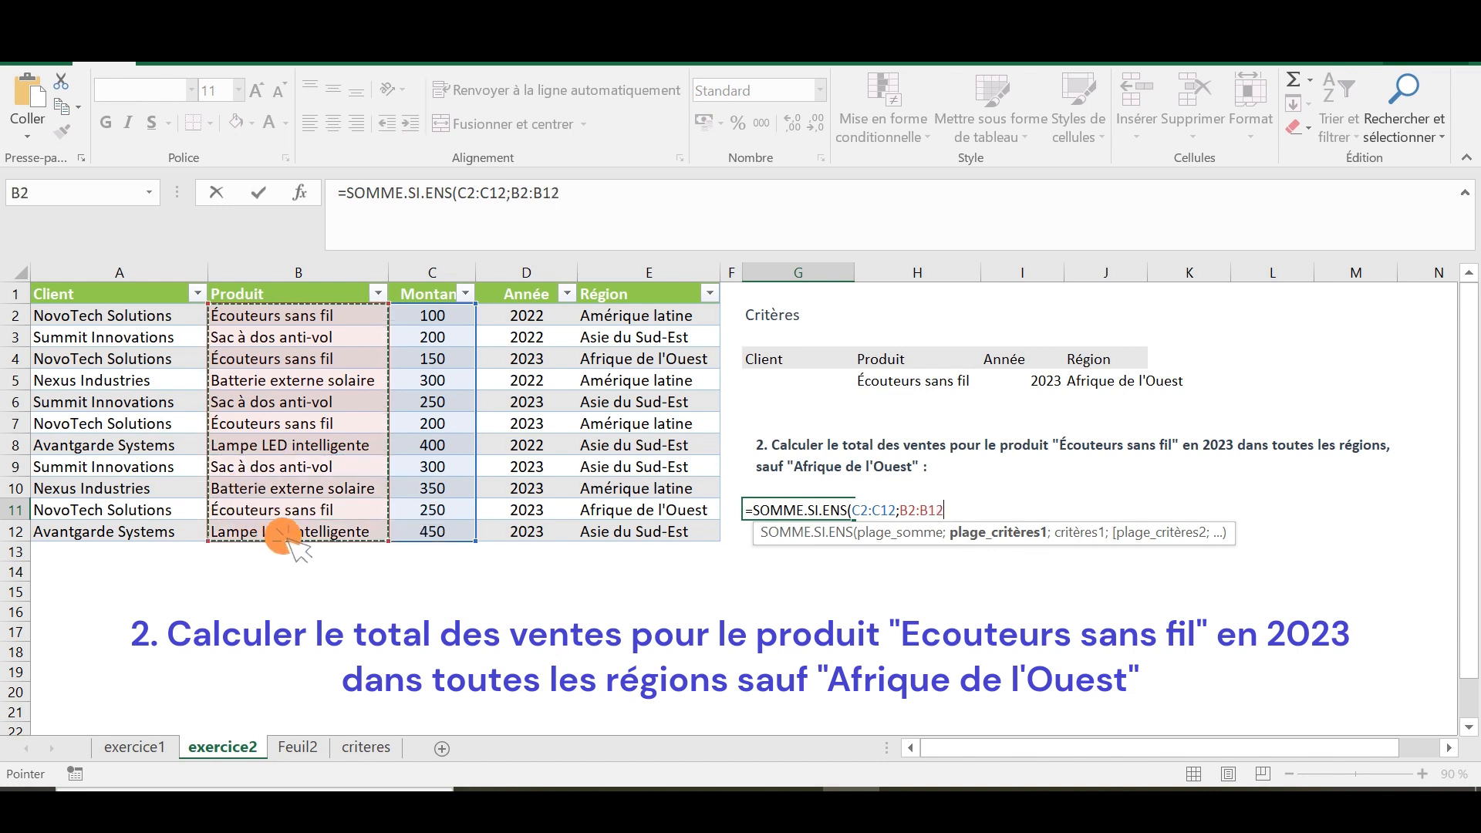
type(";")
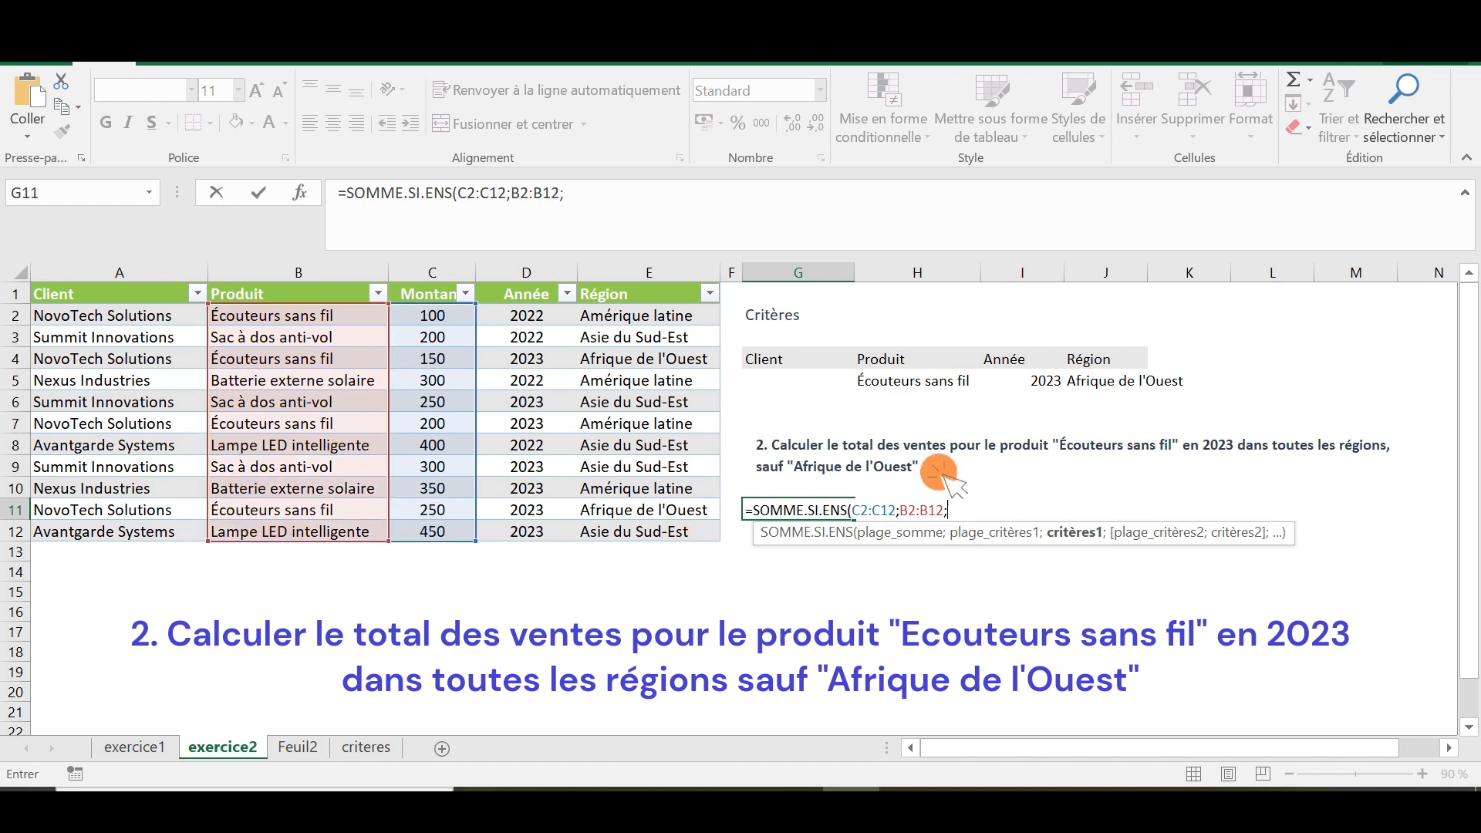
left_click(935, 399)
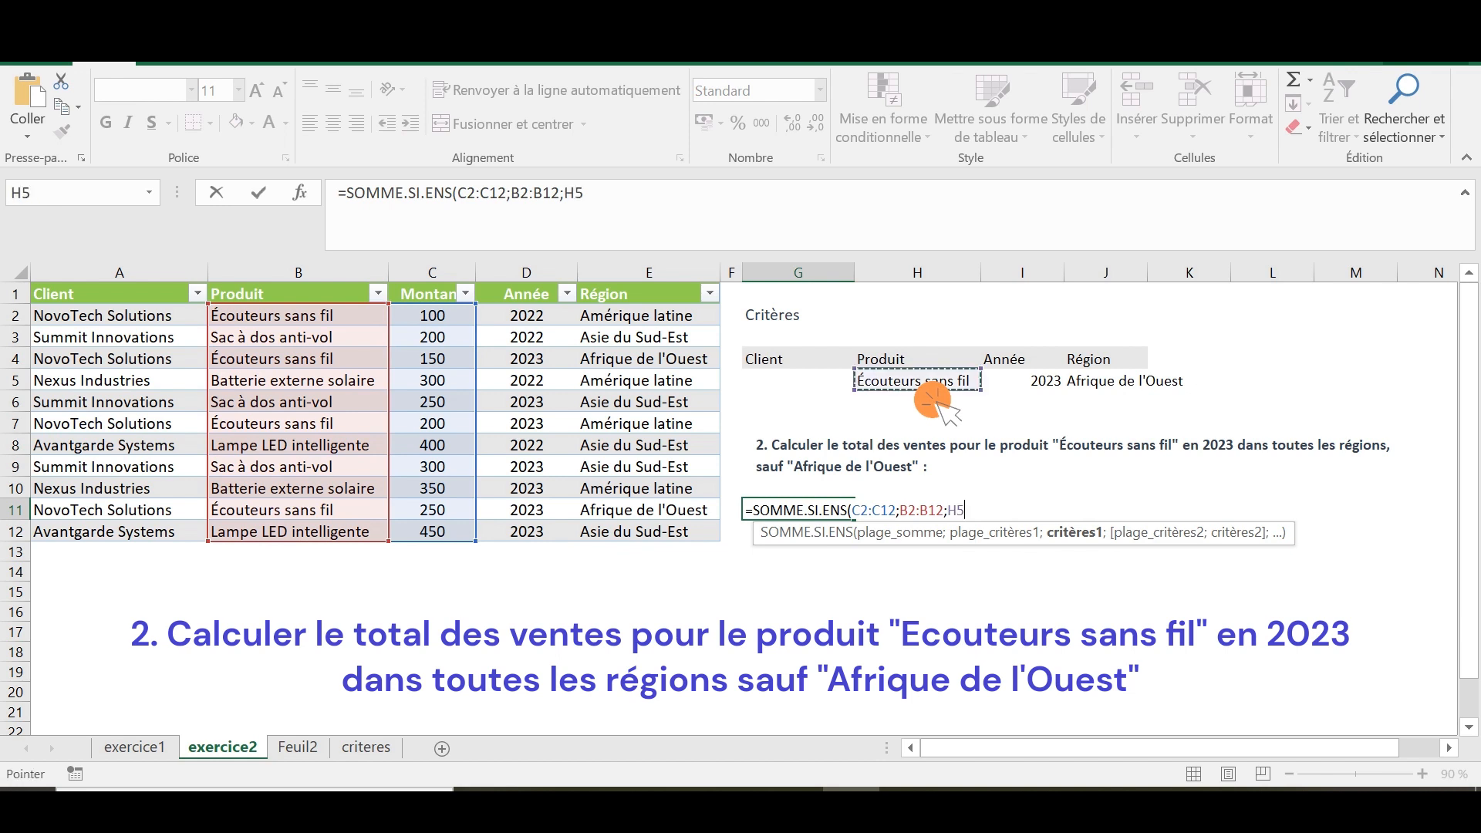
type(";")
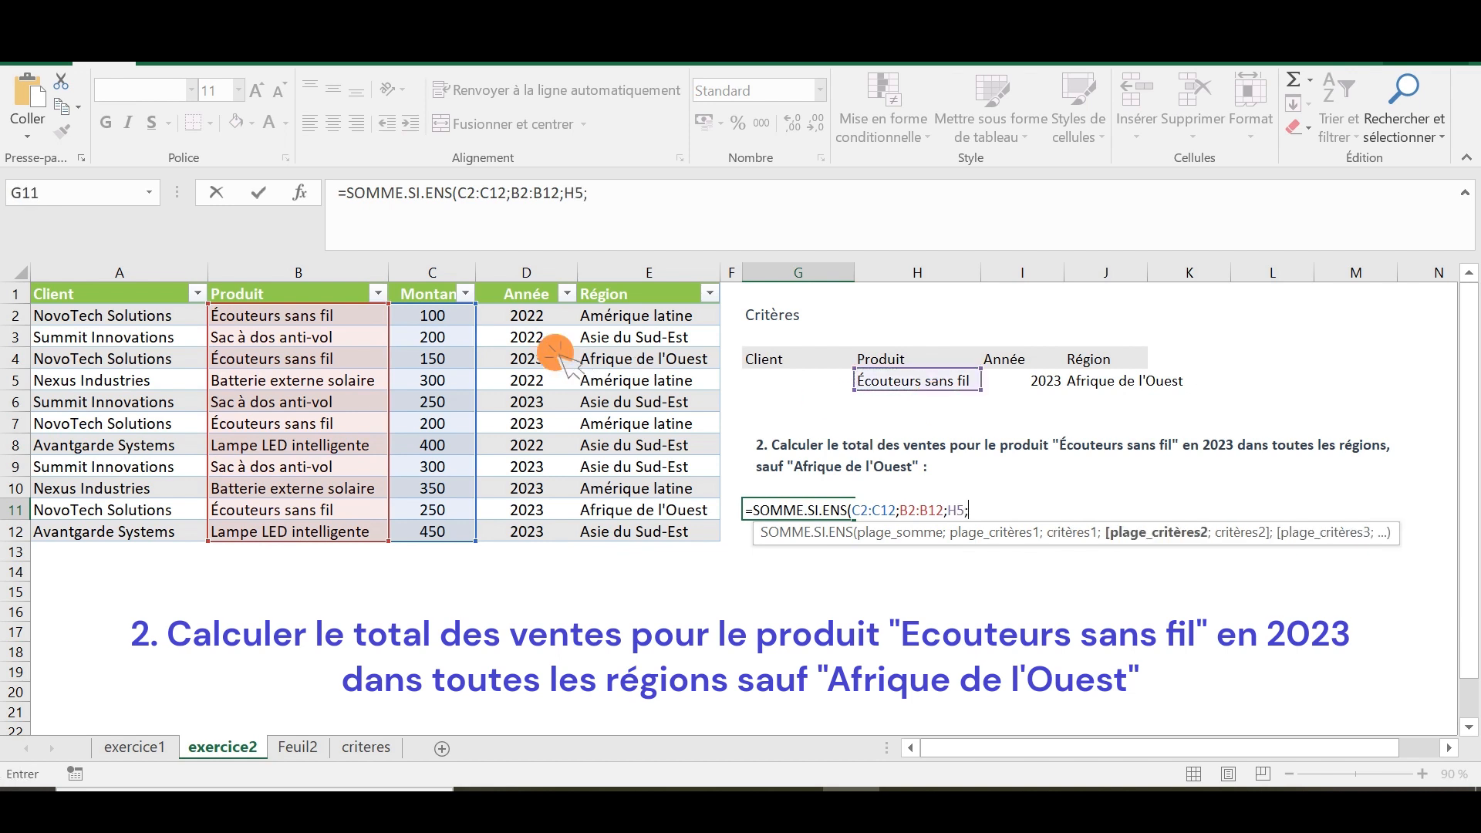
Add the year criterion to exercice2's G11 formula, matching range D2:D12 against criteria cell I5
left_click(546, 323)
left_click_drag(550, 354, 528, 537)
type(";")
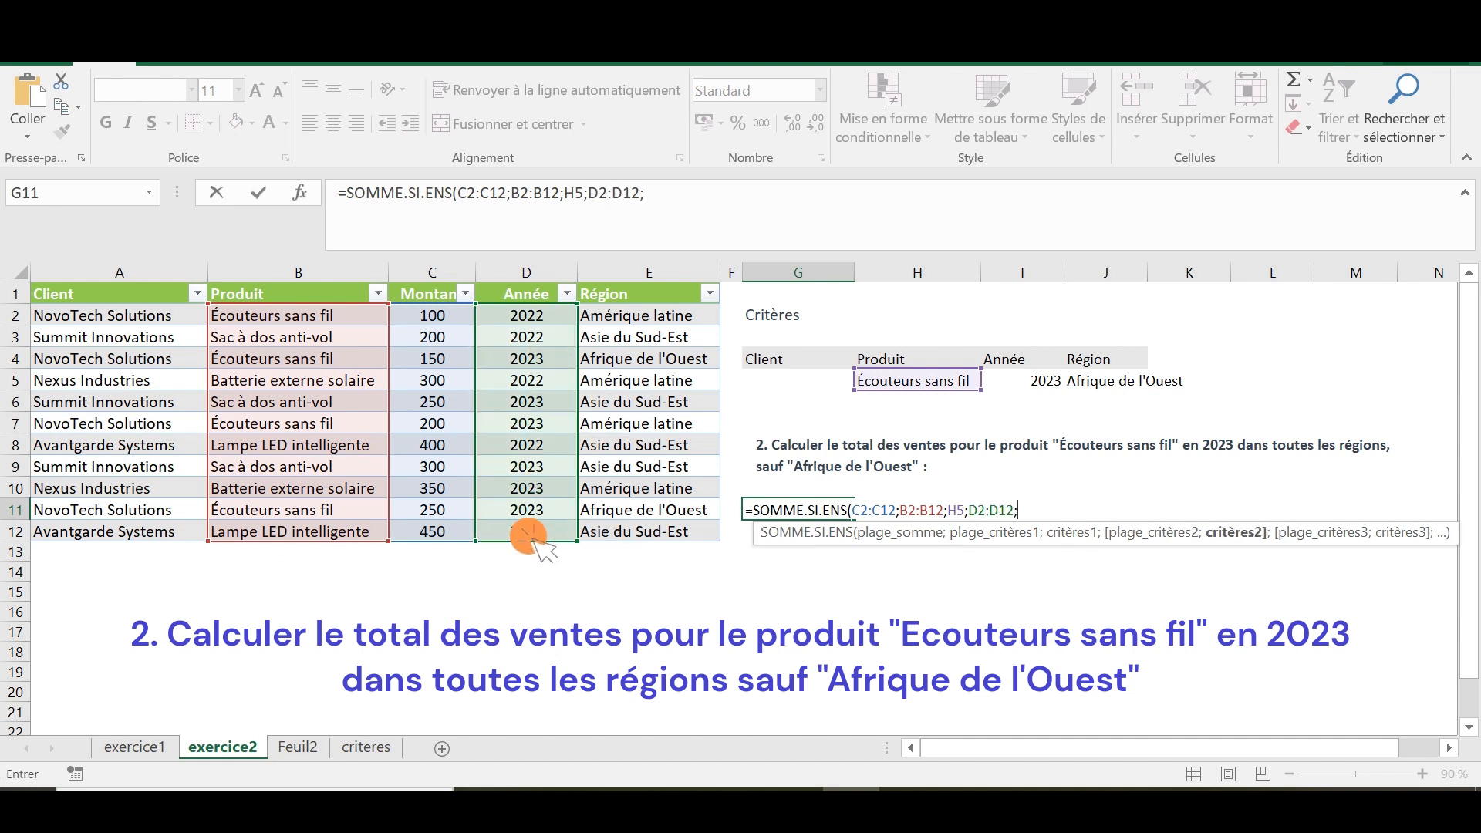
left_click(1045, 385)
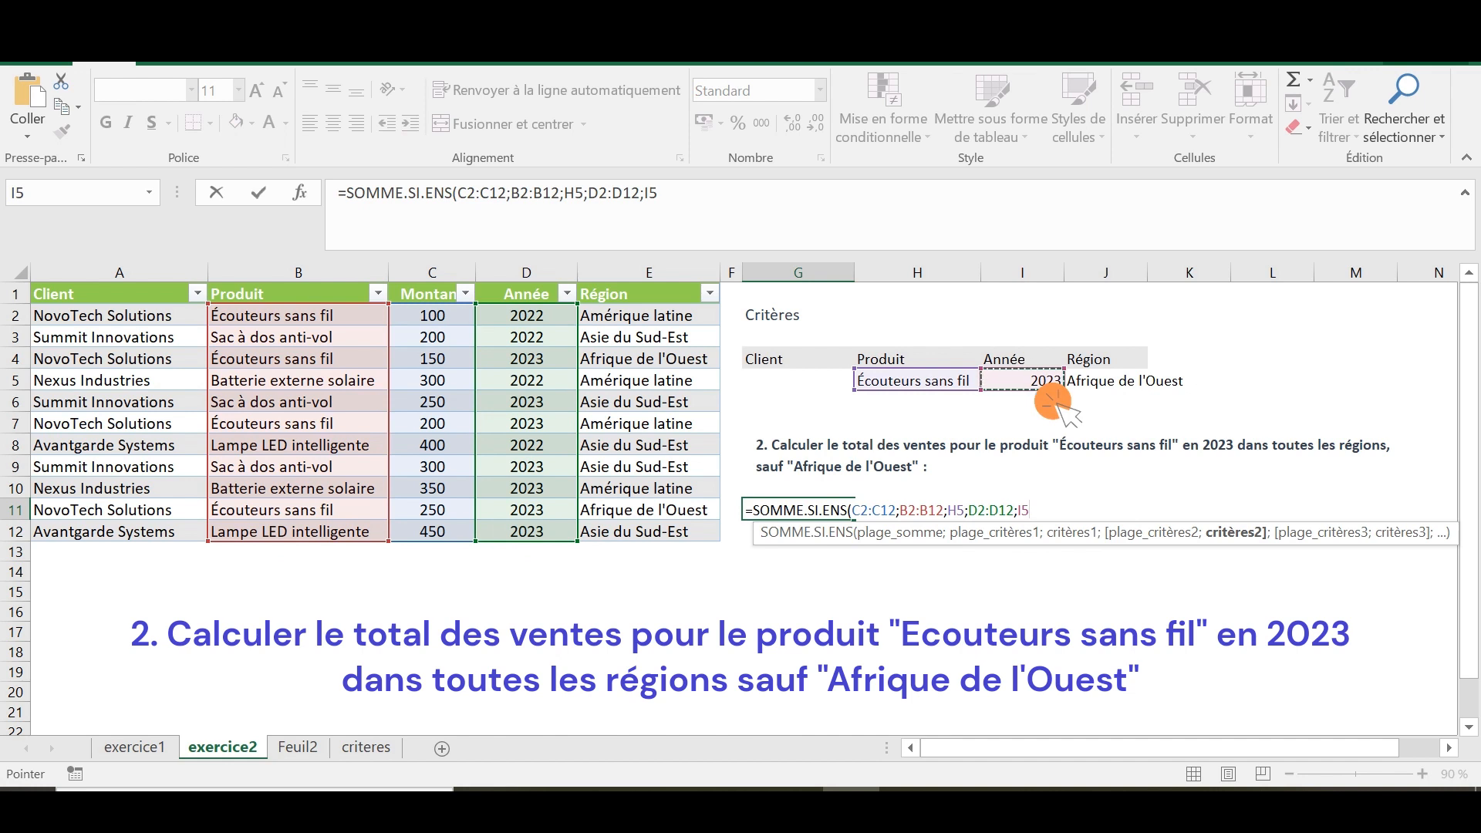
type(";")
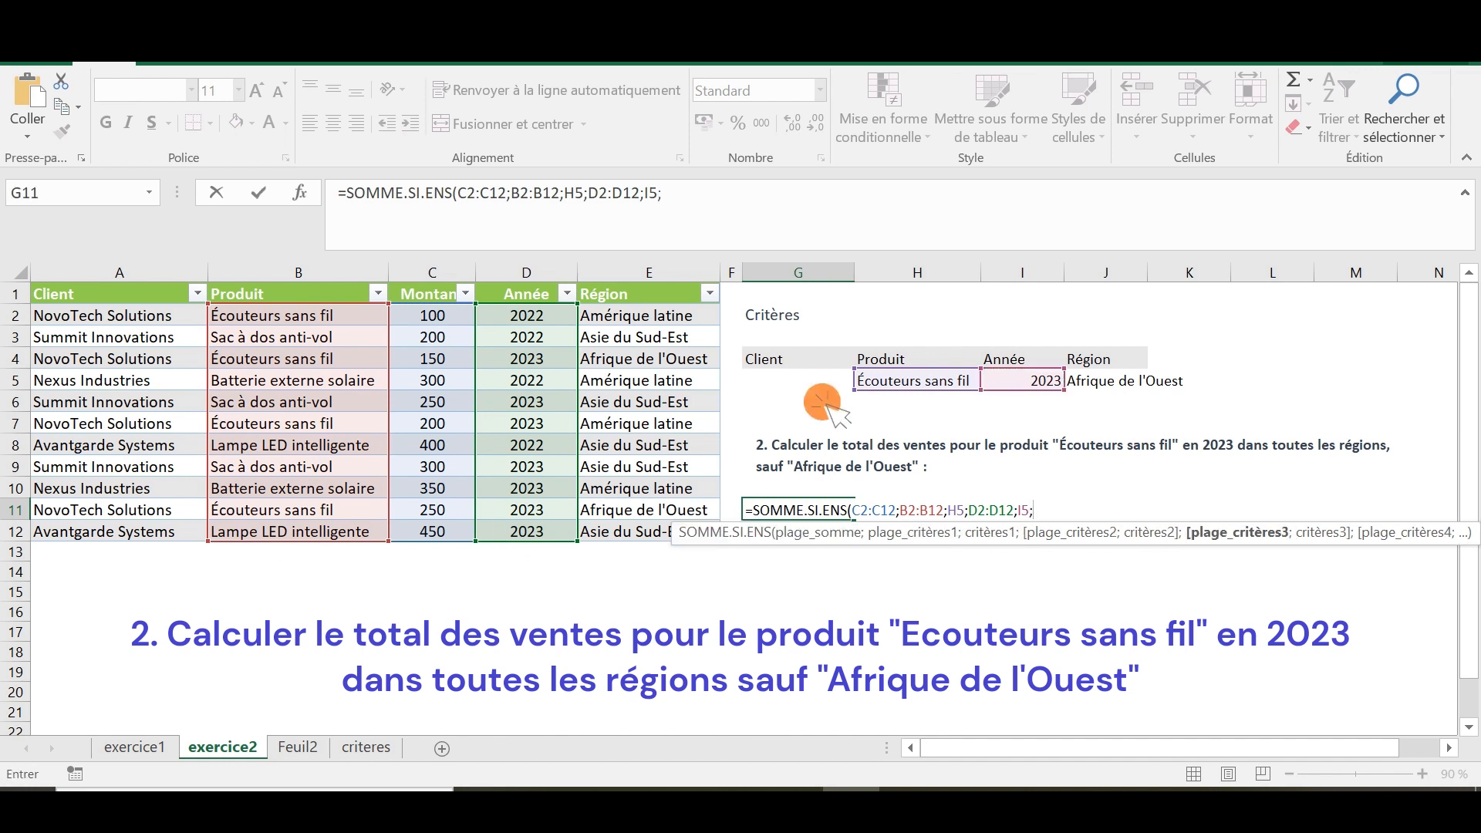
Exclude the region in J5 by adding range E2:E12 with criterion "<>"&J5, complete the G11 formula and select its result cell
left_click(651, 318)
left_click_drag(657, 379, 645, 519)
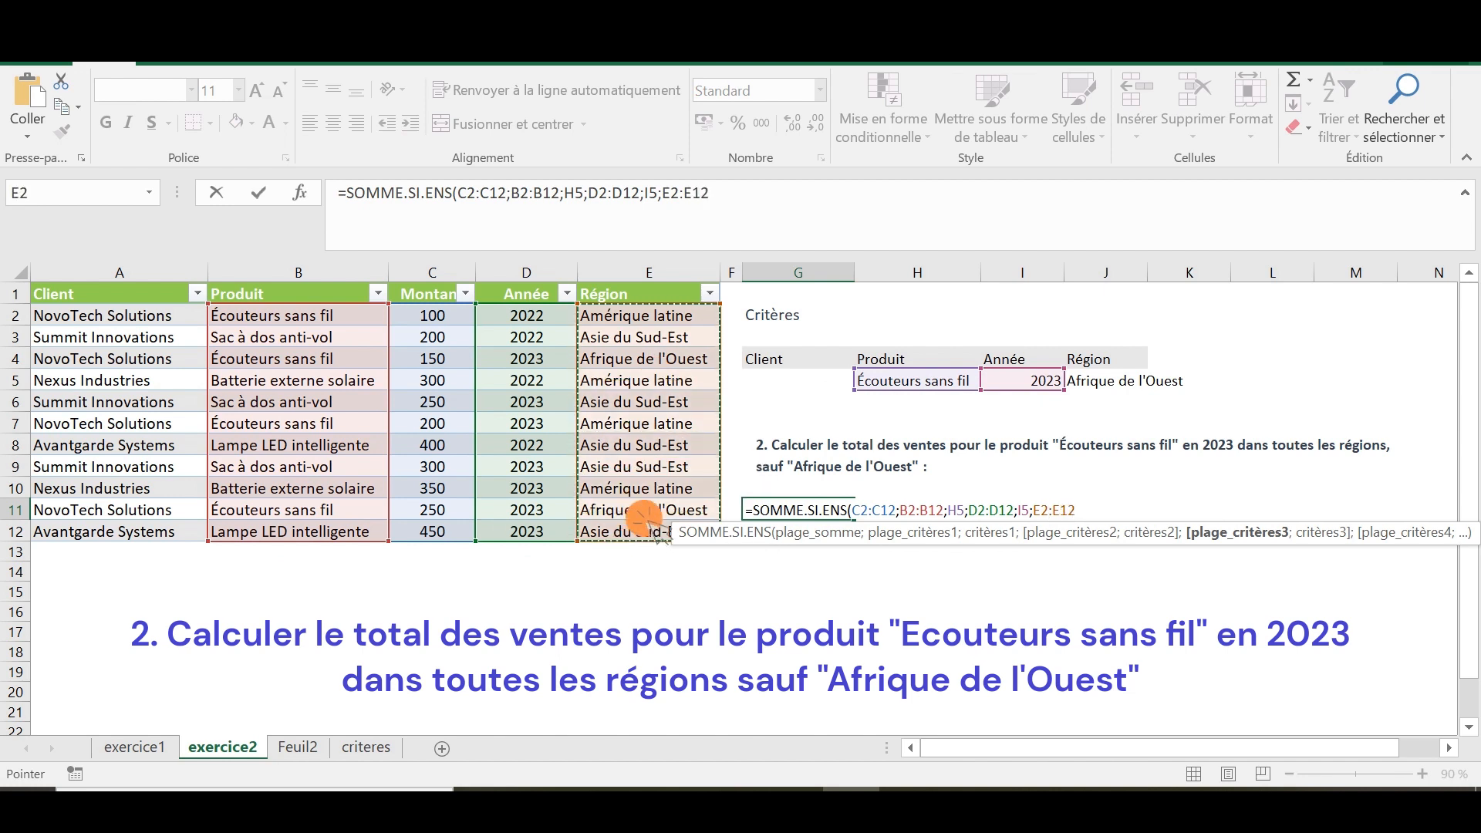
type(";")
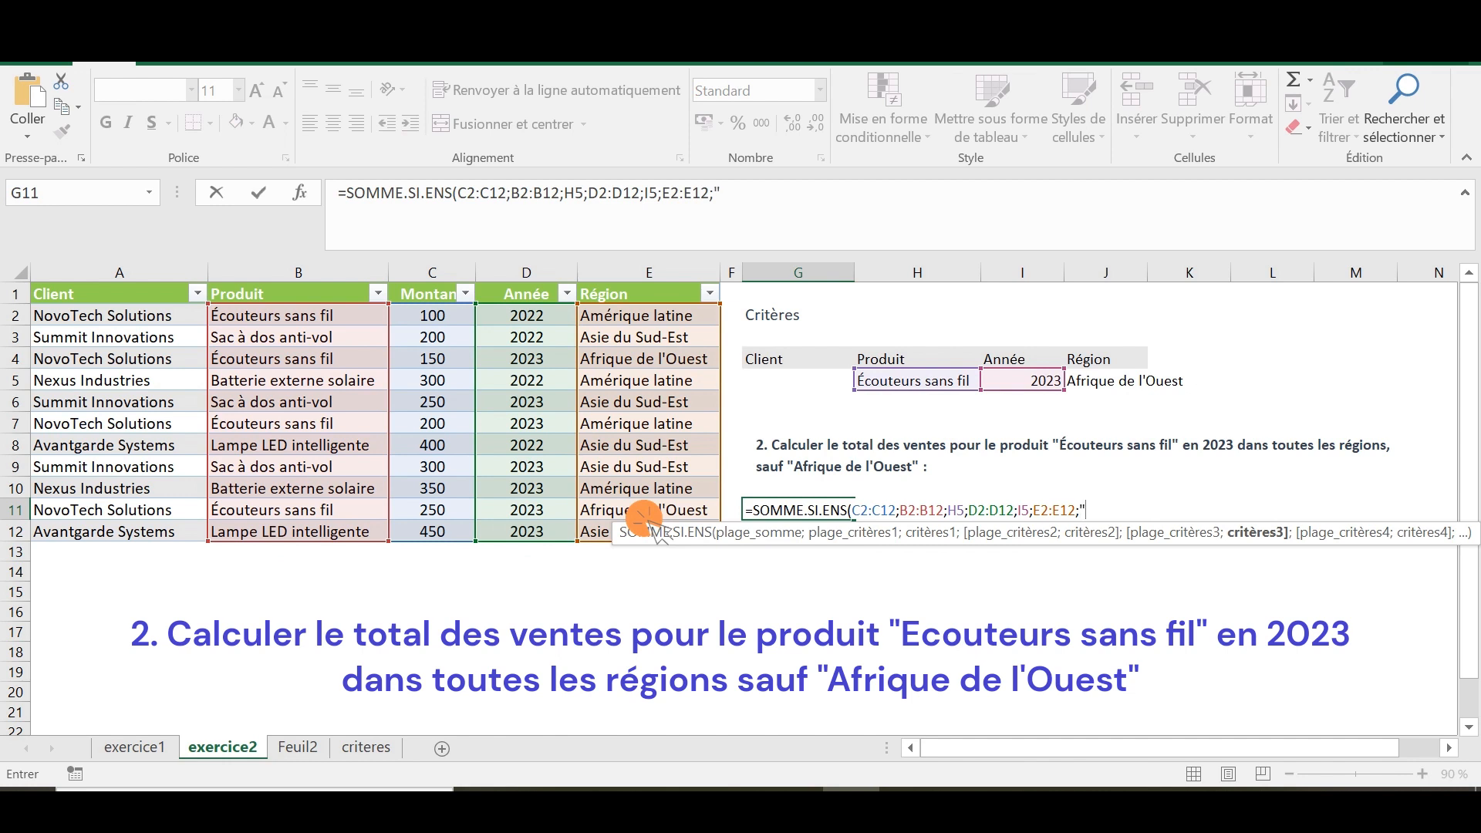
type("\"<>\"&")
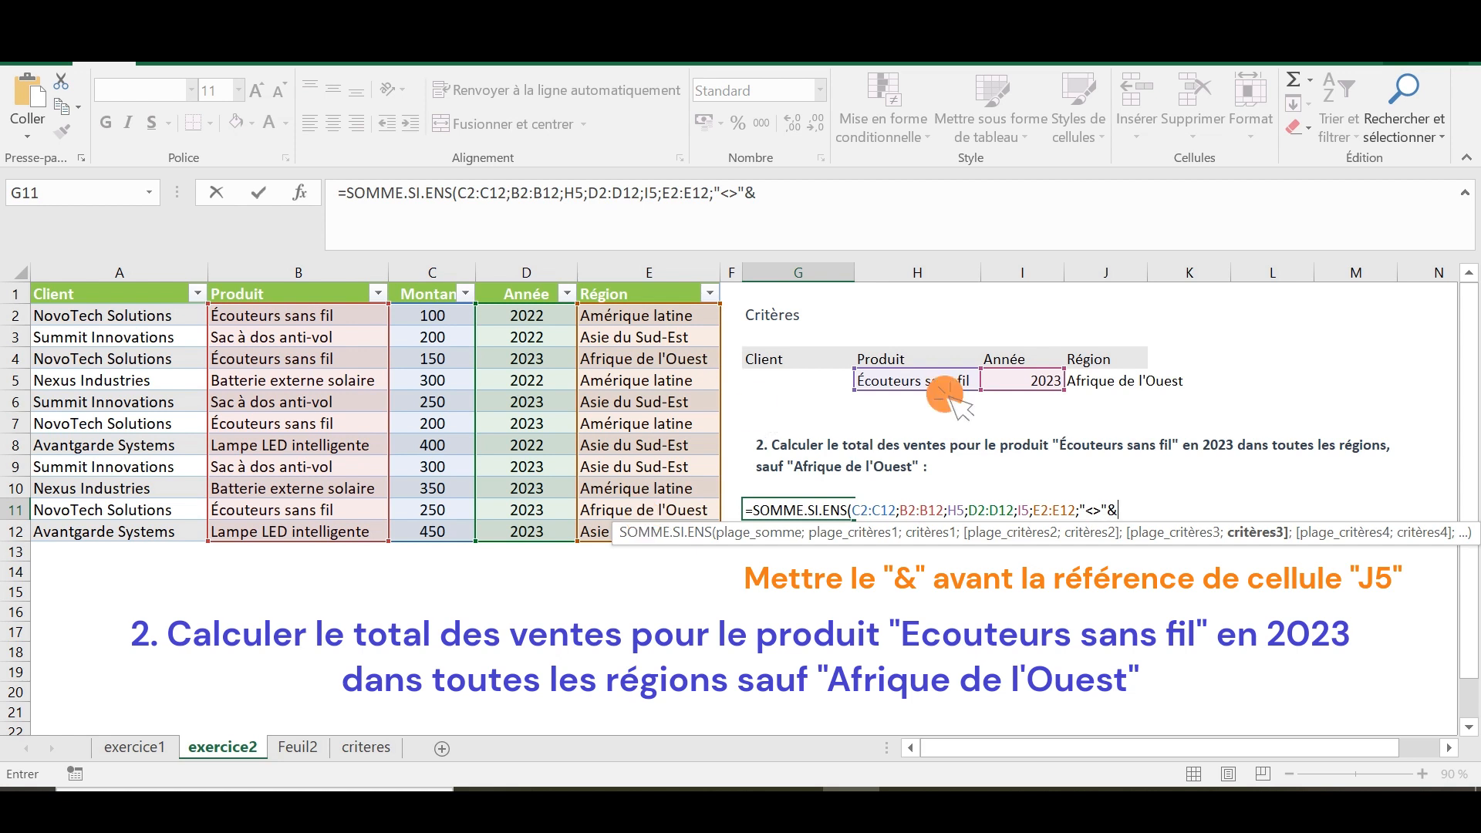
left_click(1126, 383)
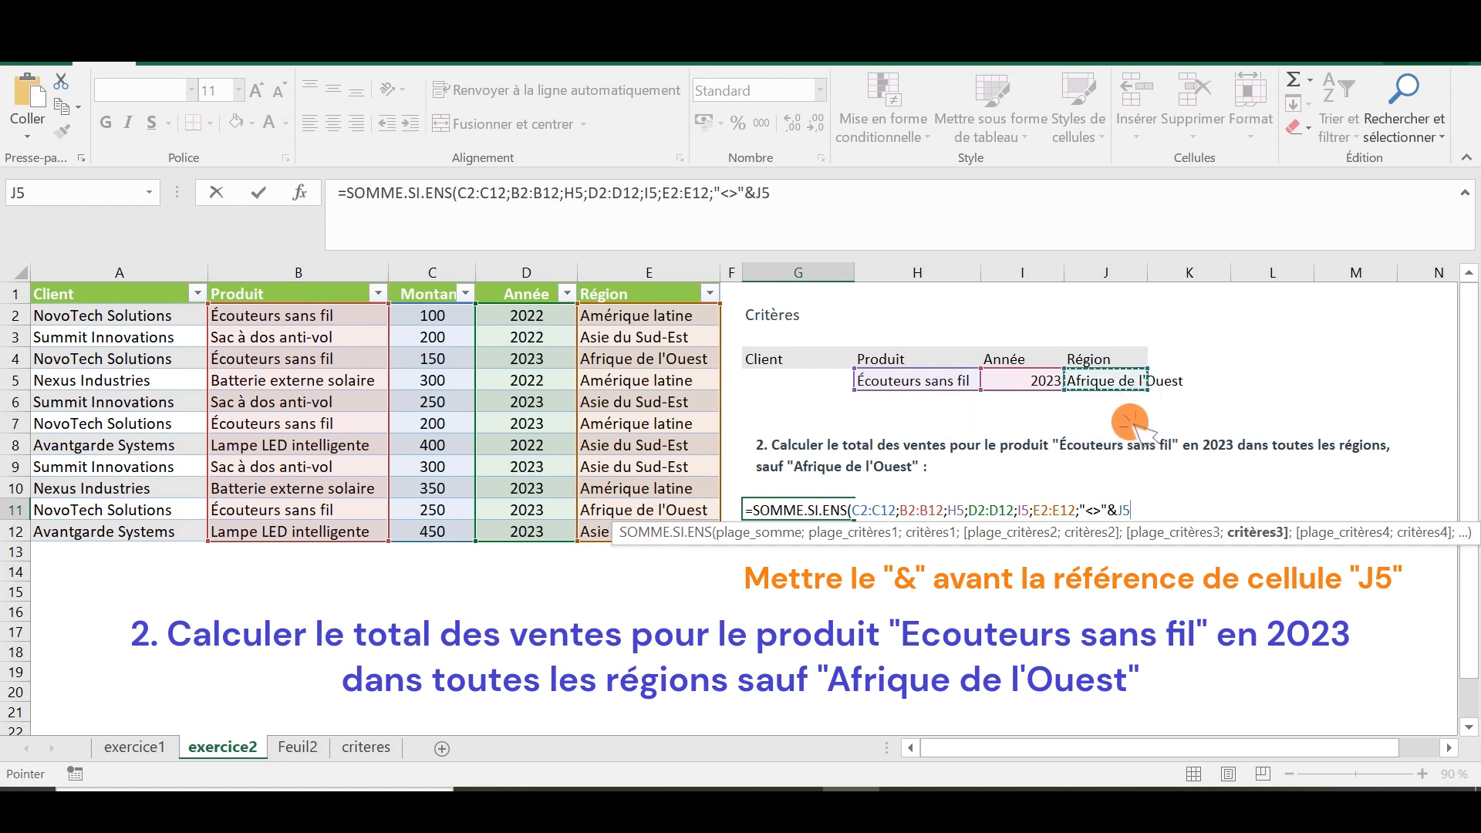
type(")")
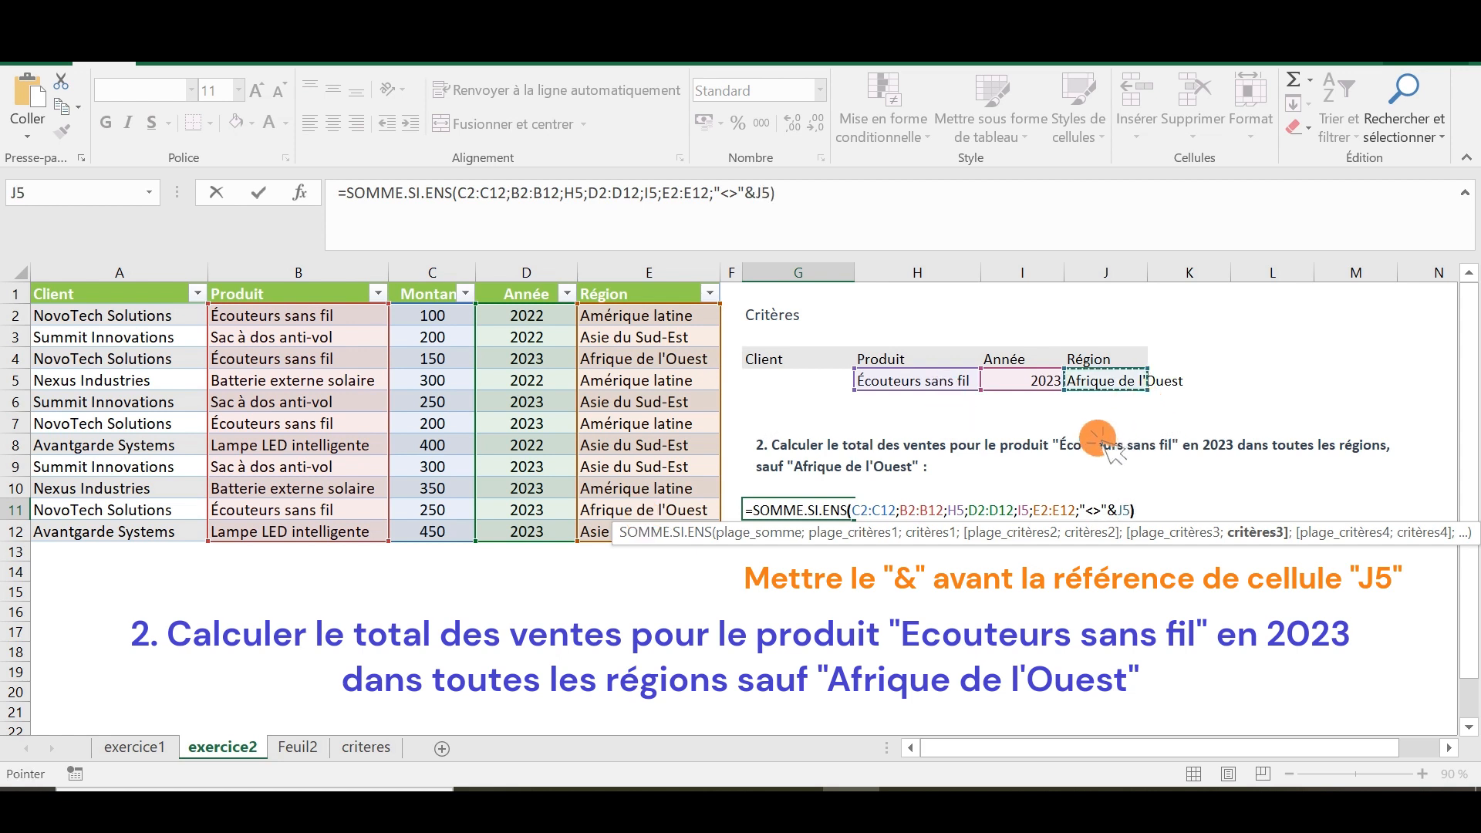
key("Return")
key("Up")
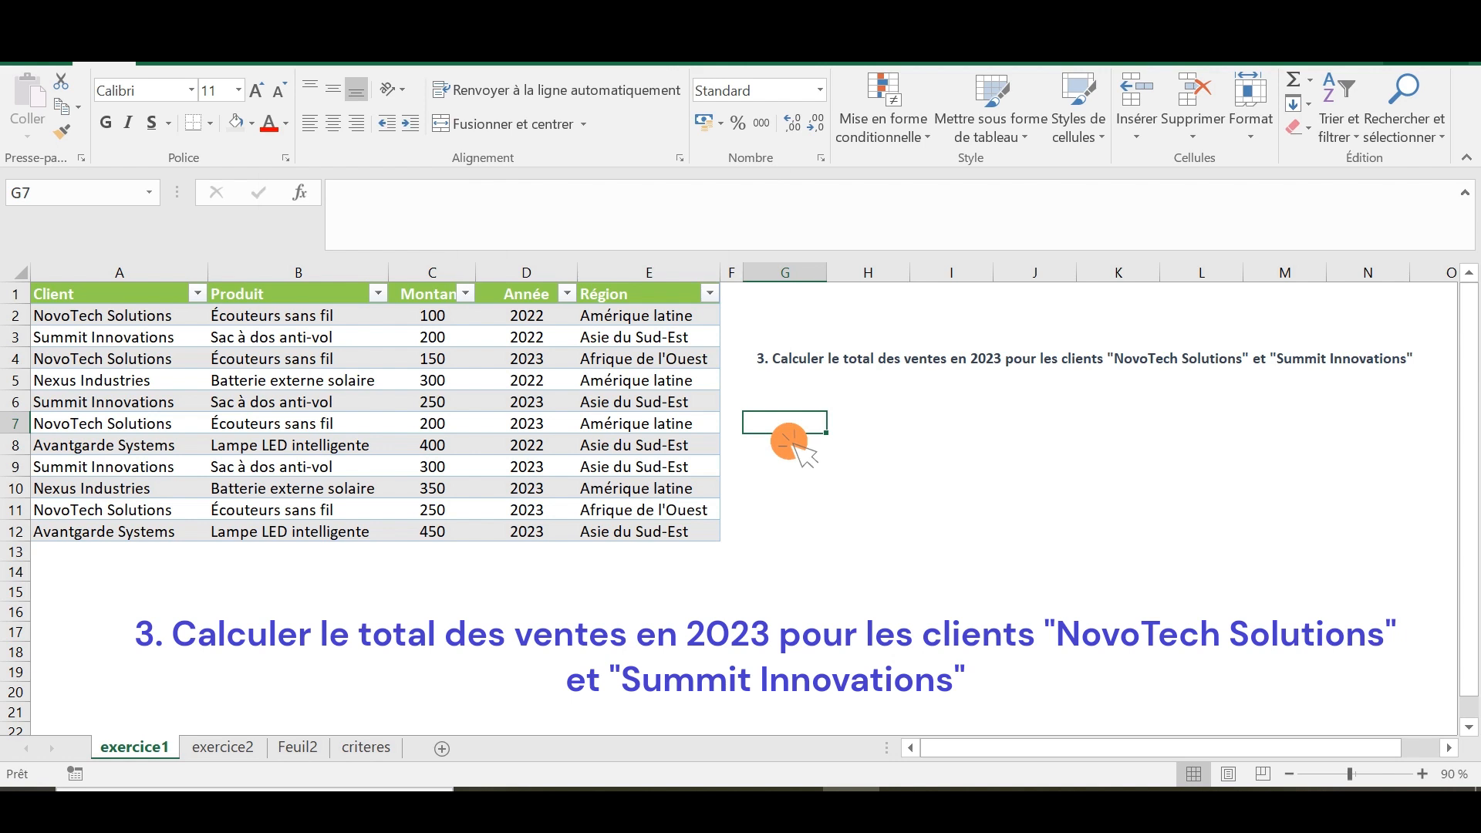
Start a SOMME.SI.ENS formula in G7 of sheet exercice1 with the amounts C2:C12 as the sum range
type("=som")
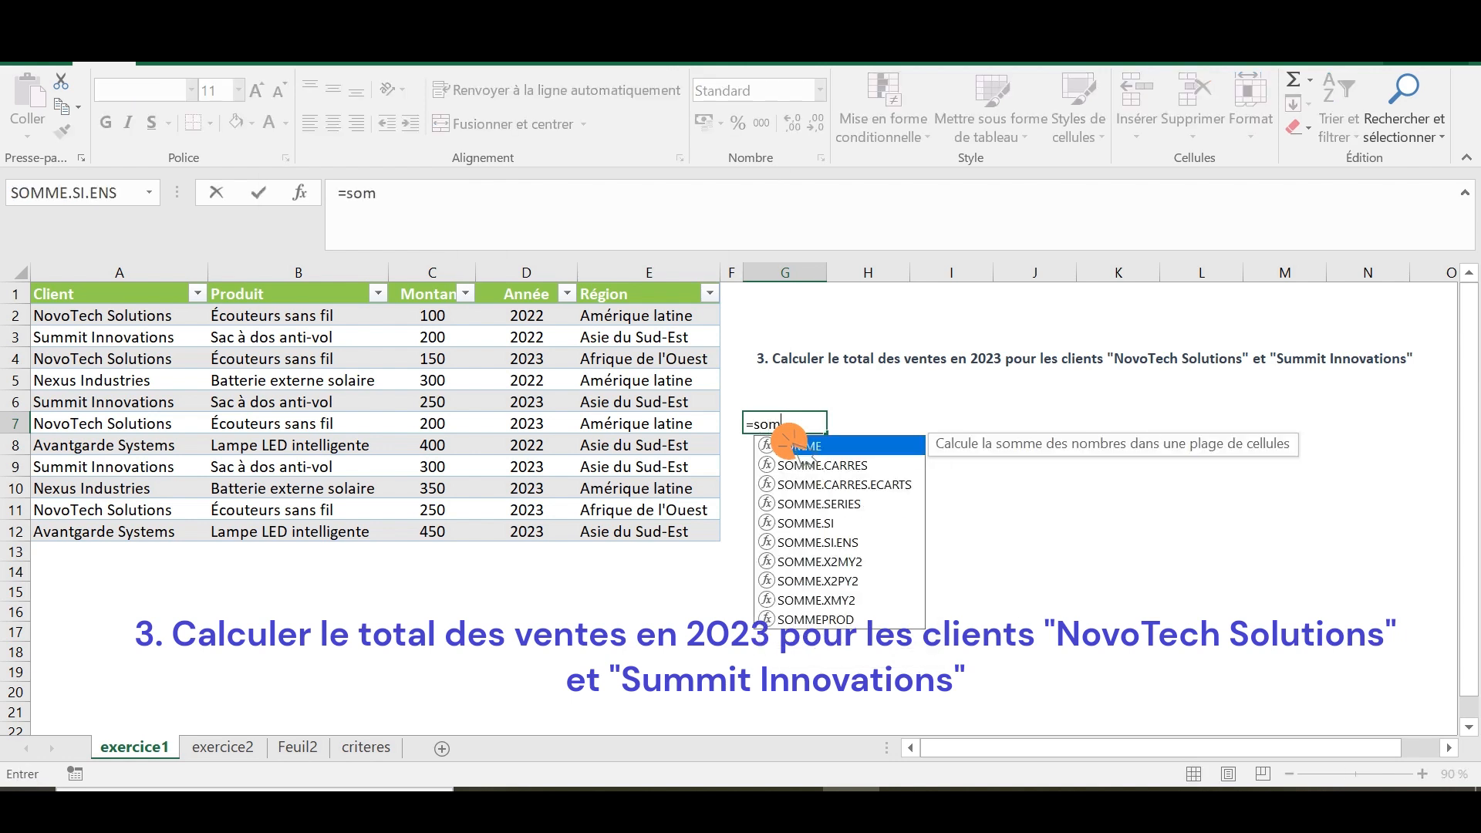
type("me.si")
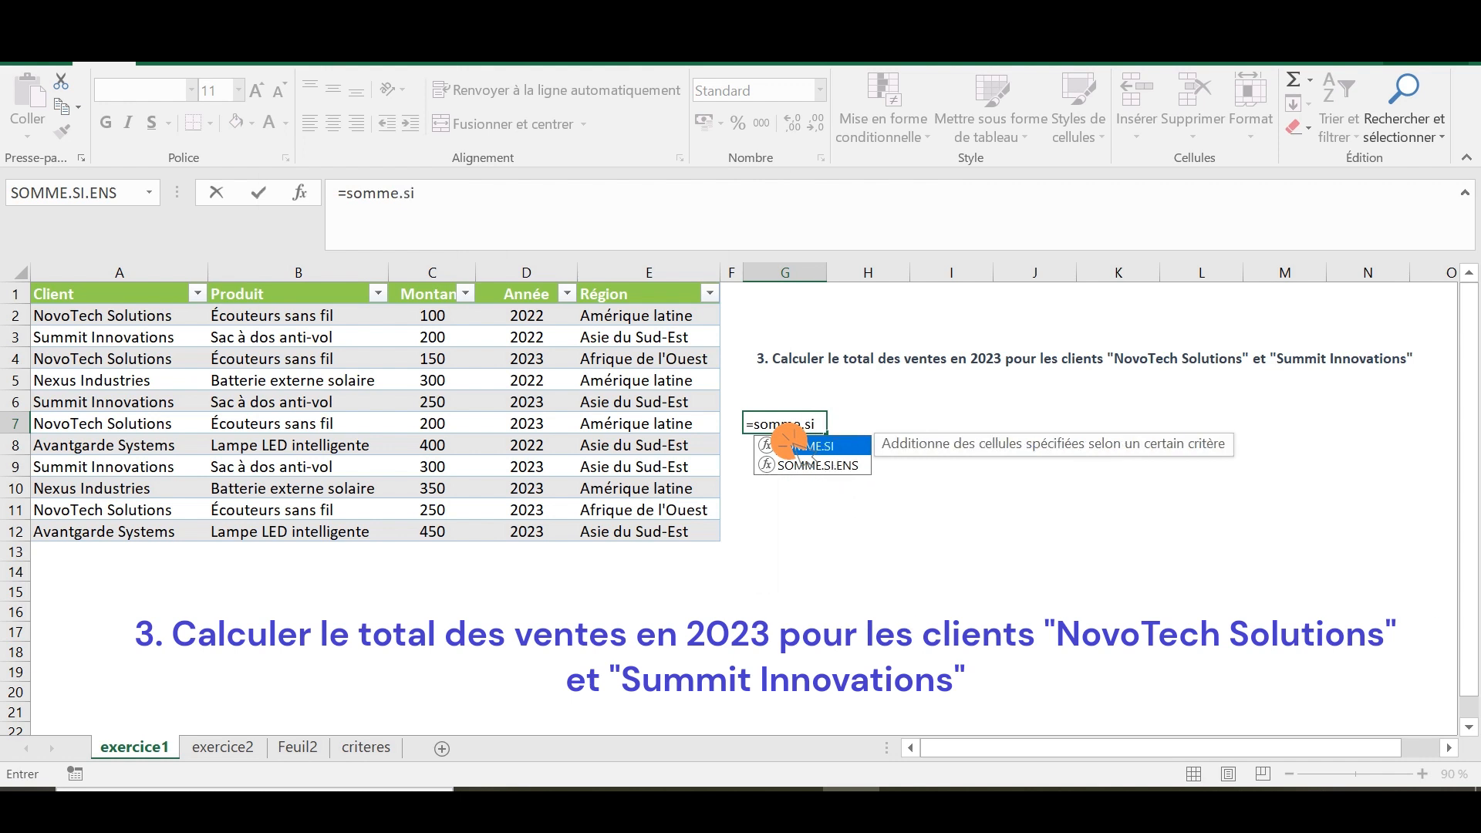
double_click(822, 466)
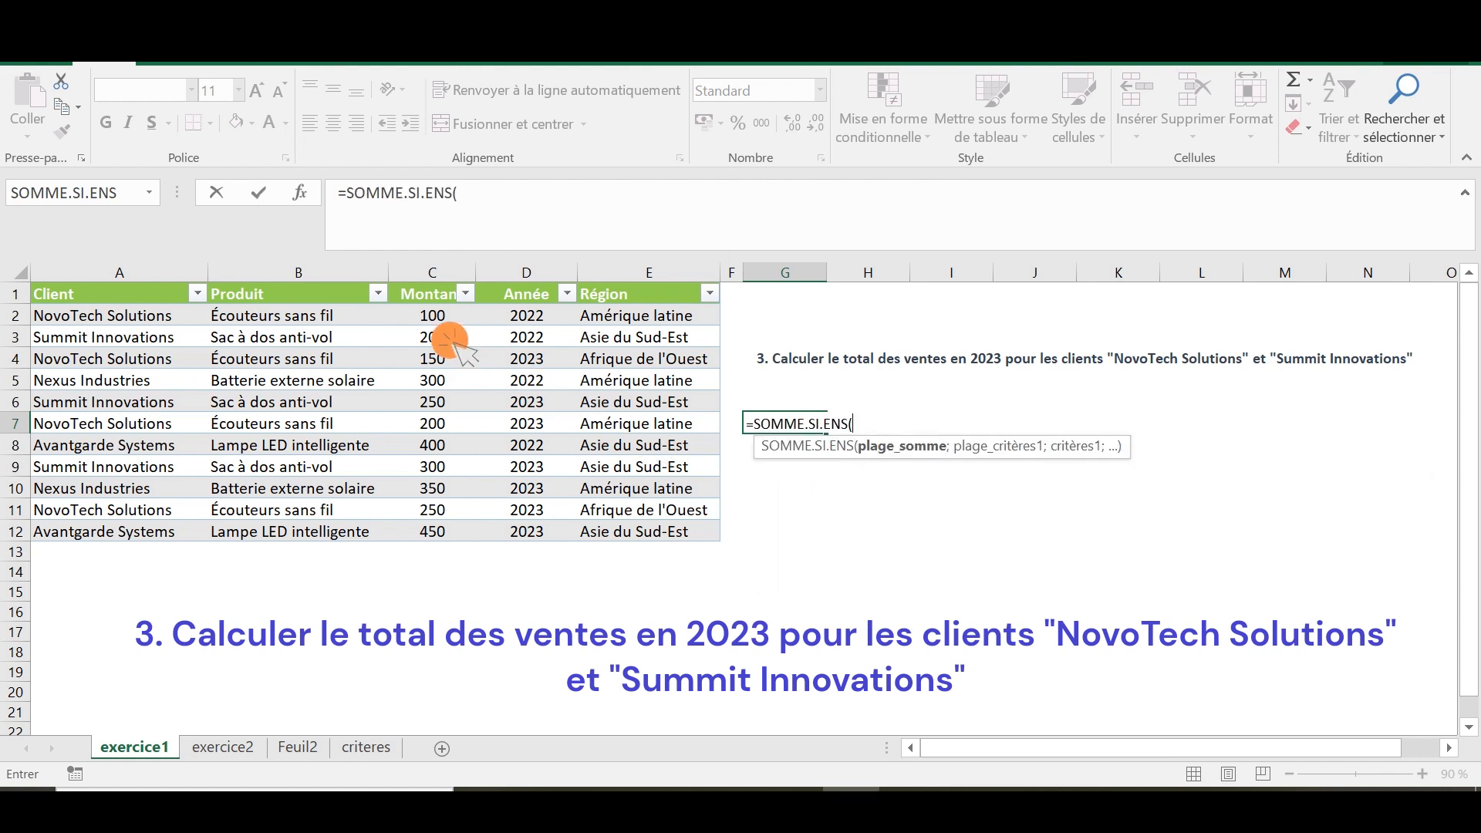
left_click_drag(432, 316, 449, 532)
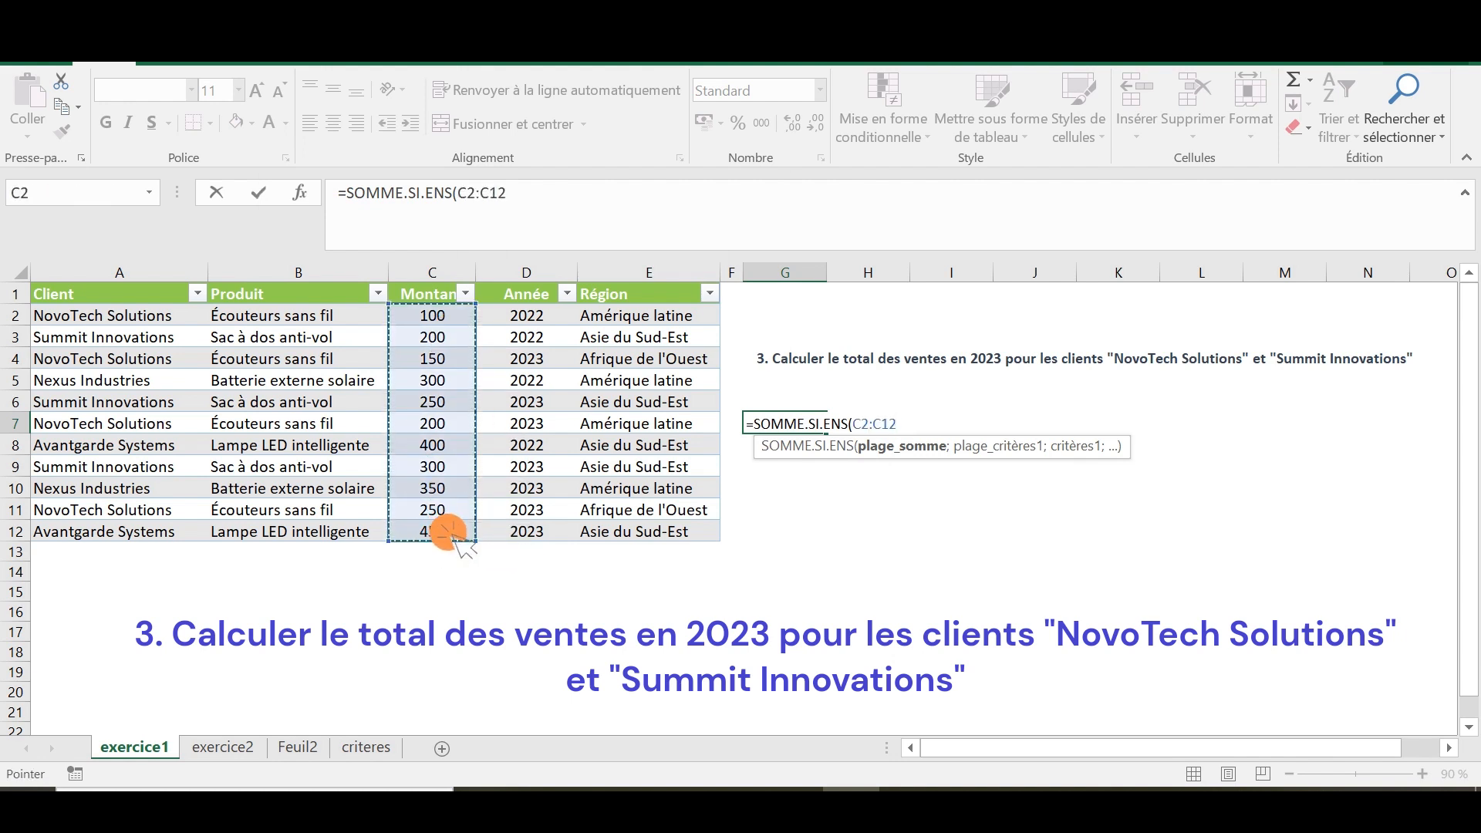
type(";")
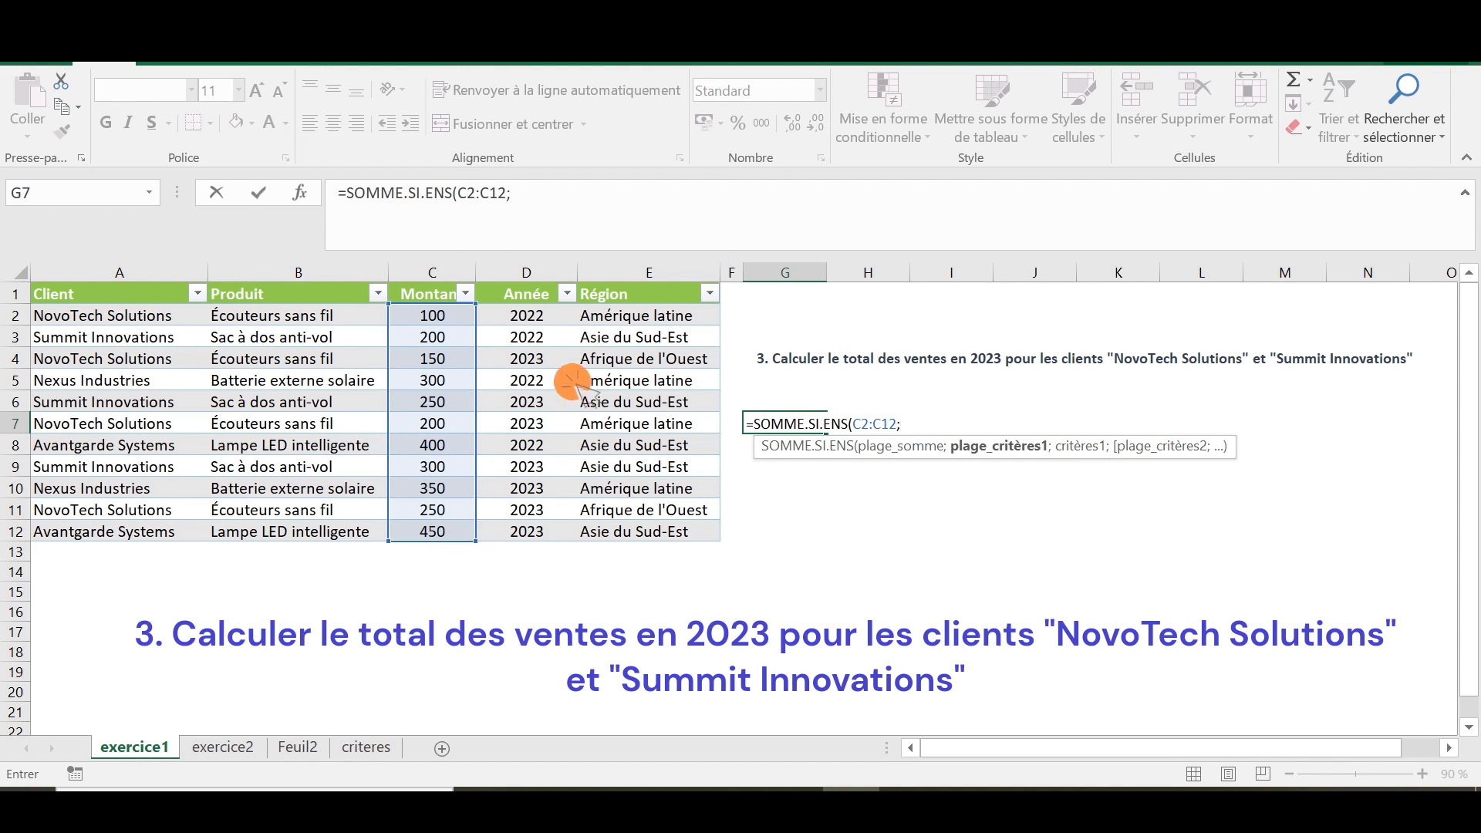
Add the year criterion to the G7 formula, matching range D2:D12 against 2023
left_click_drag(533, 323, 532, 541)
type(";")
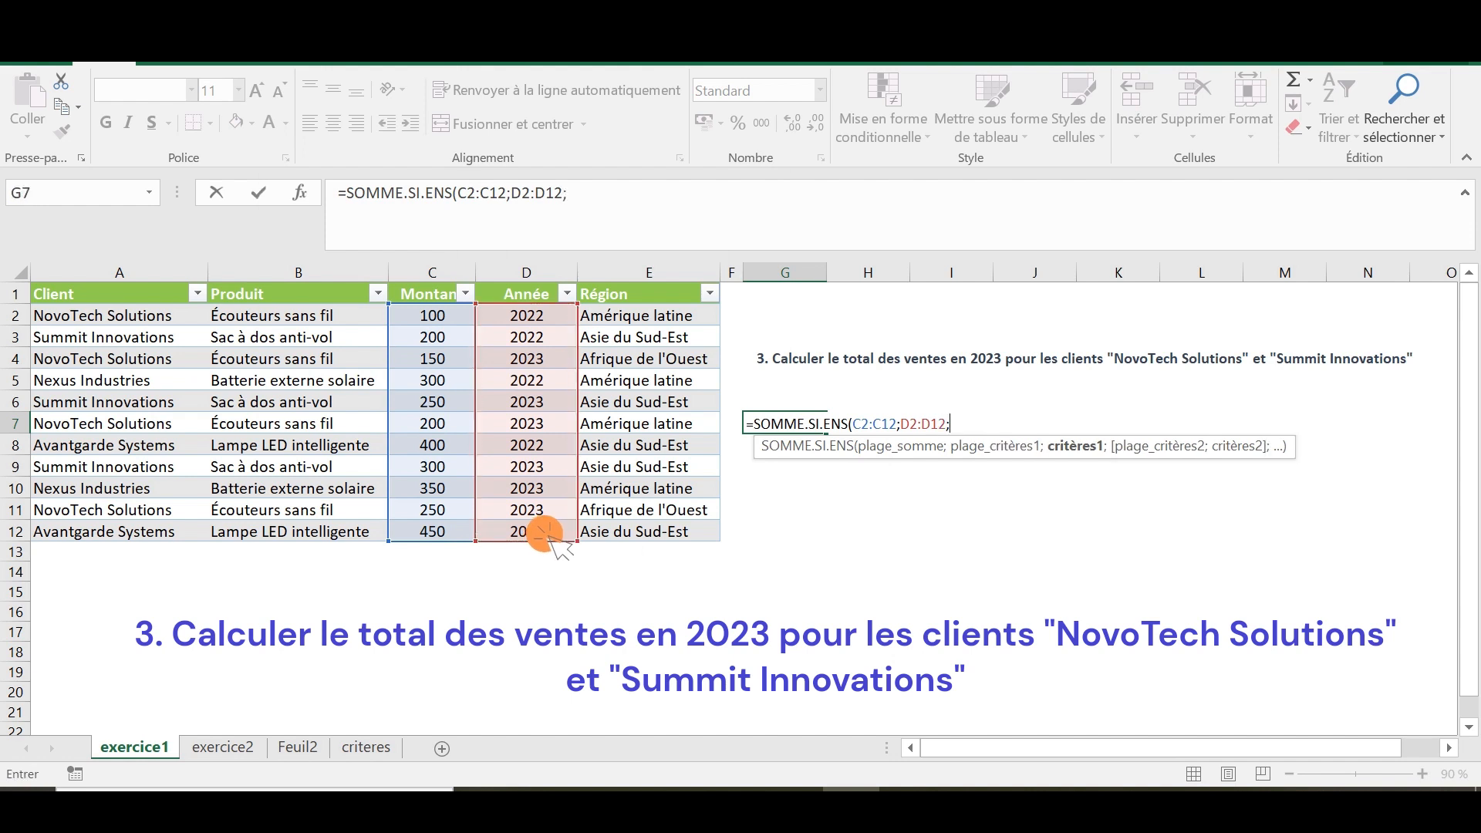
type("2023;")
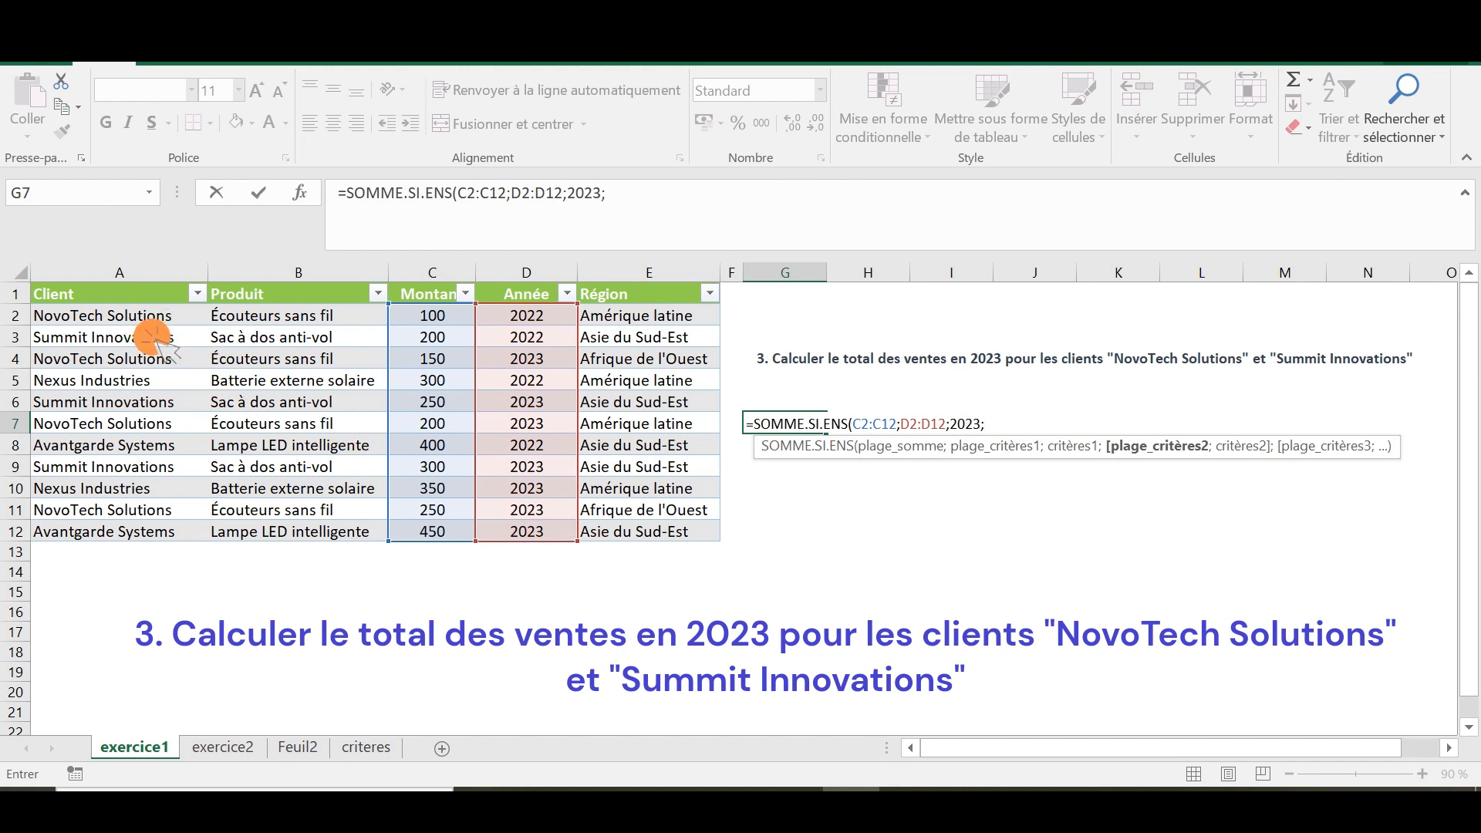
Add client range A2:A12 with the array constant {"NovoTech Solutions";"Summit Innovations"} as its criterion and close the SOMME.SI.ENS function
left_click_drag(152, 334, 124, 544)
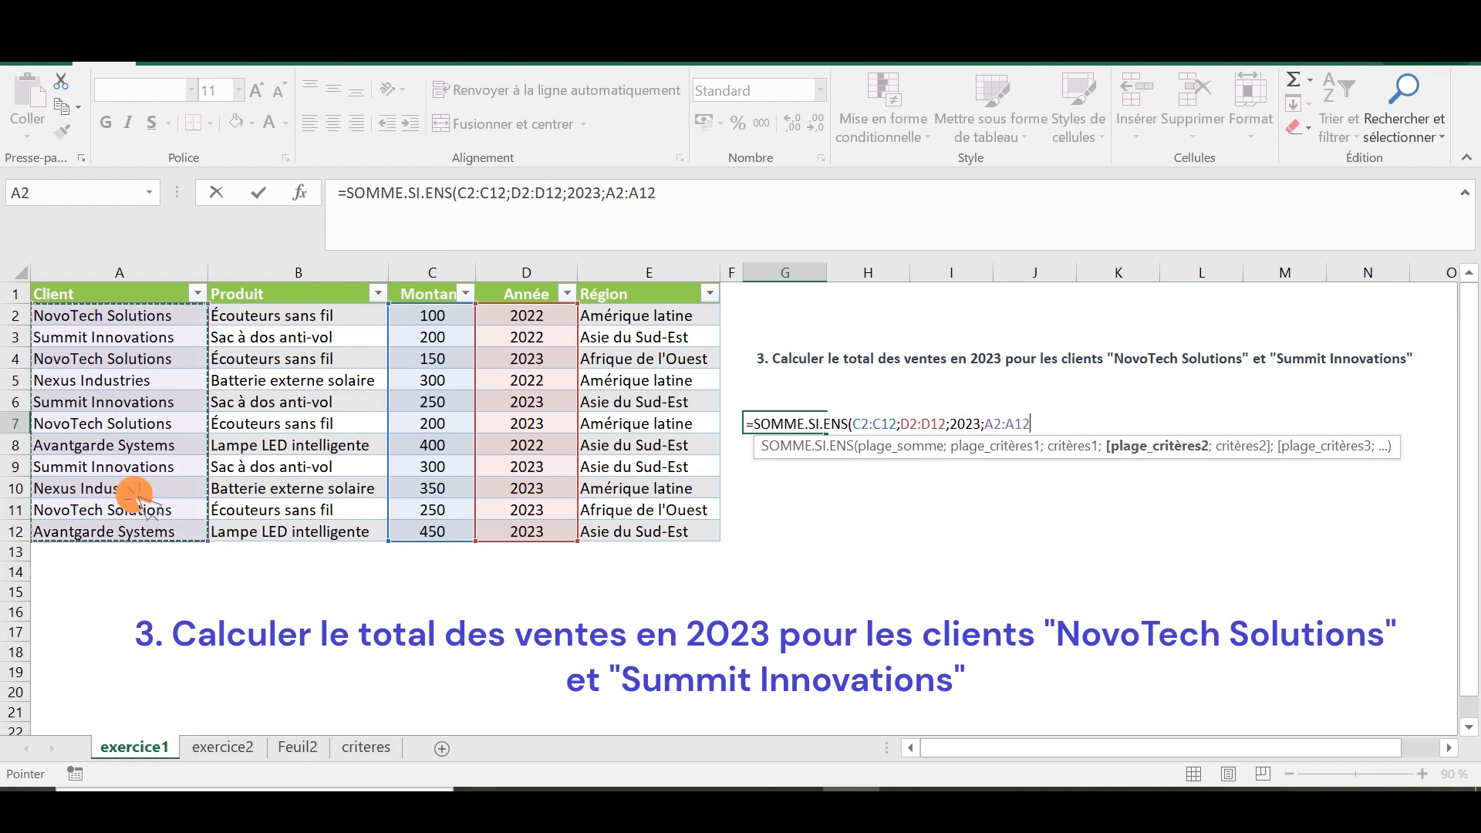
type(";")
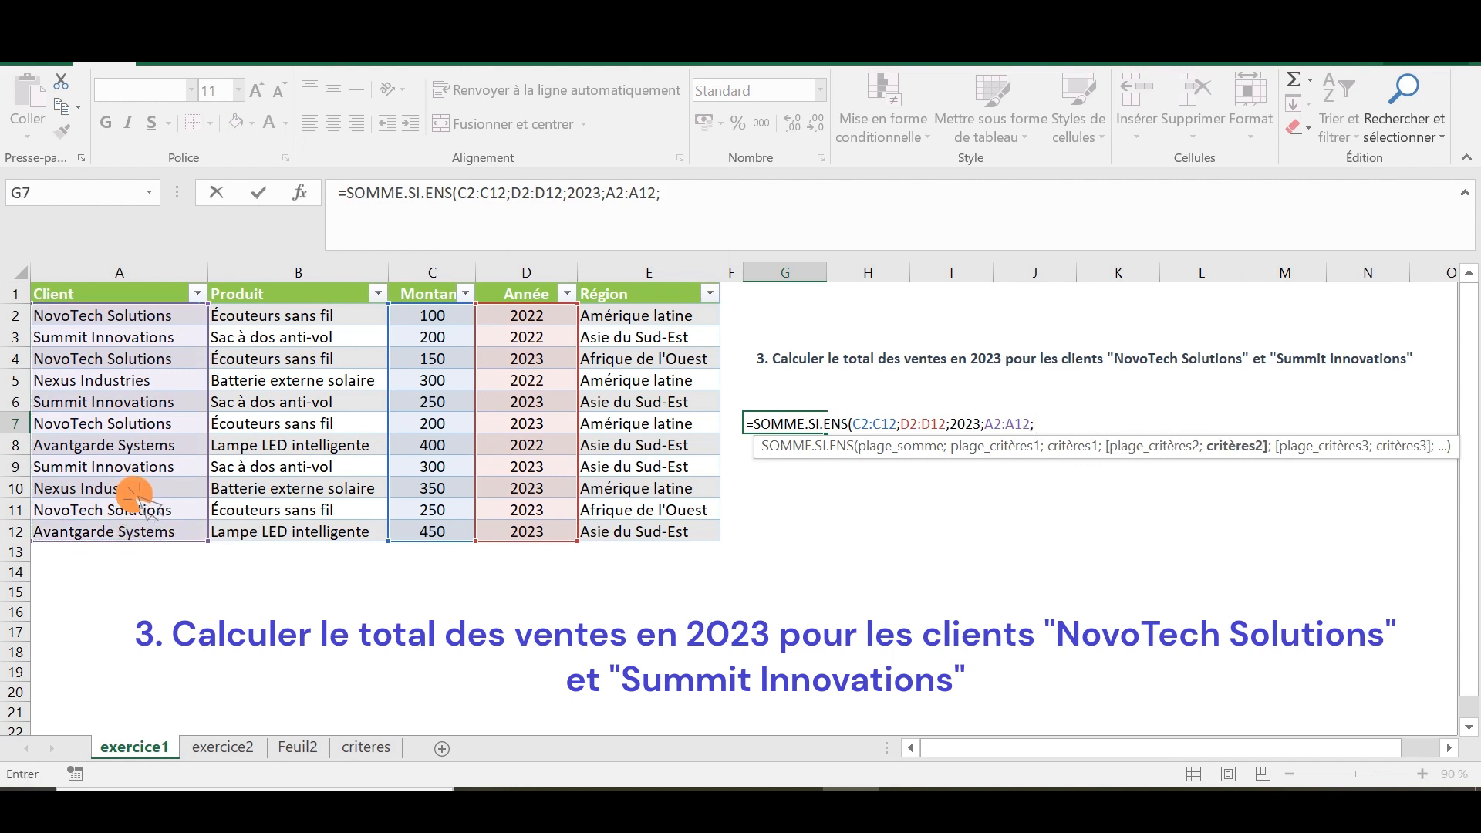
type("{")
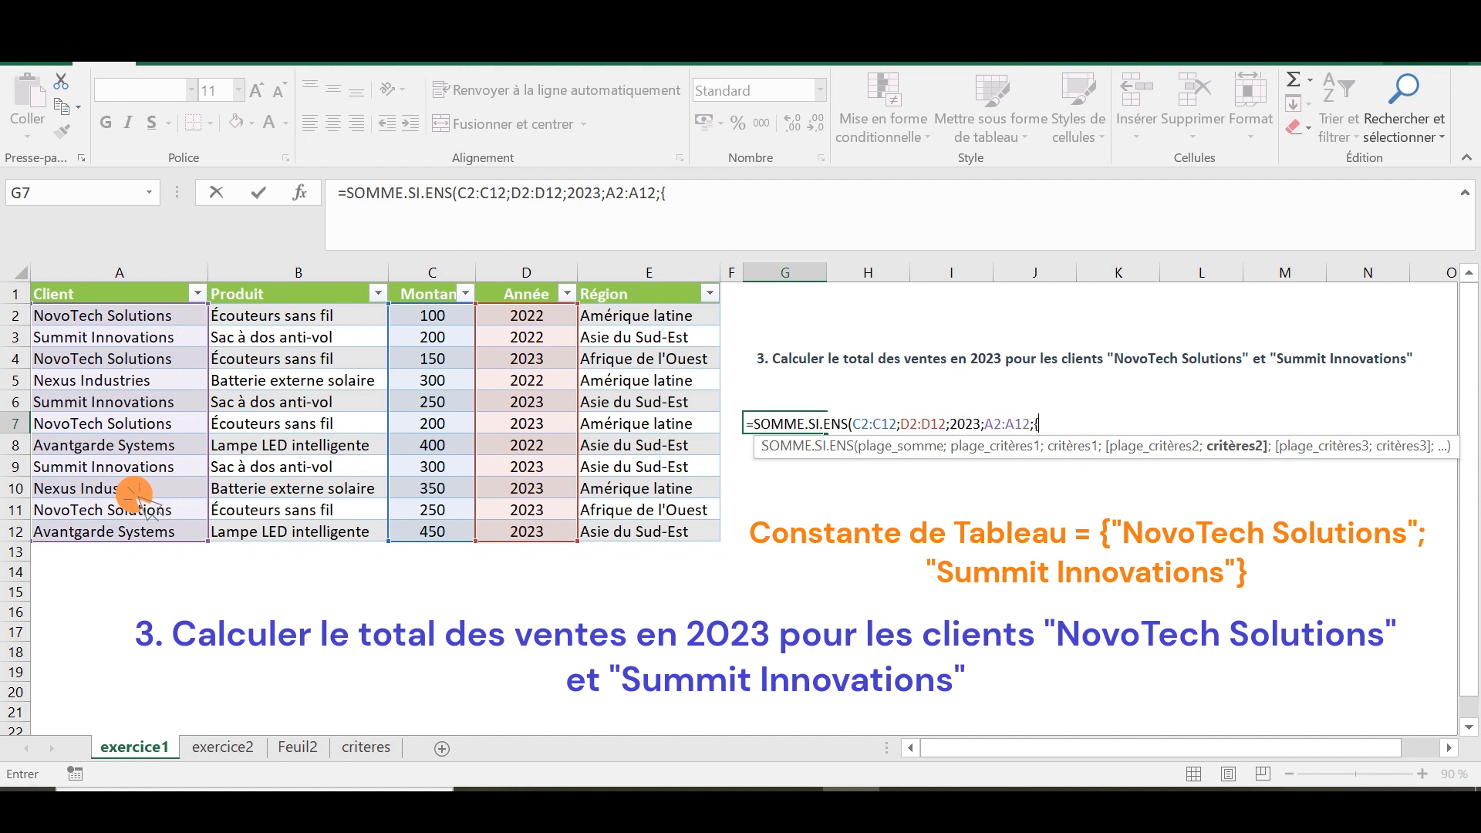
type("\"")
key("ctrl+v")
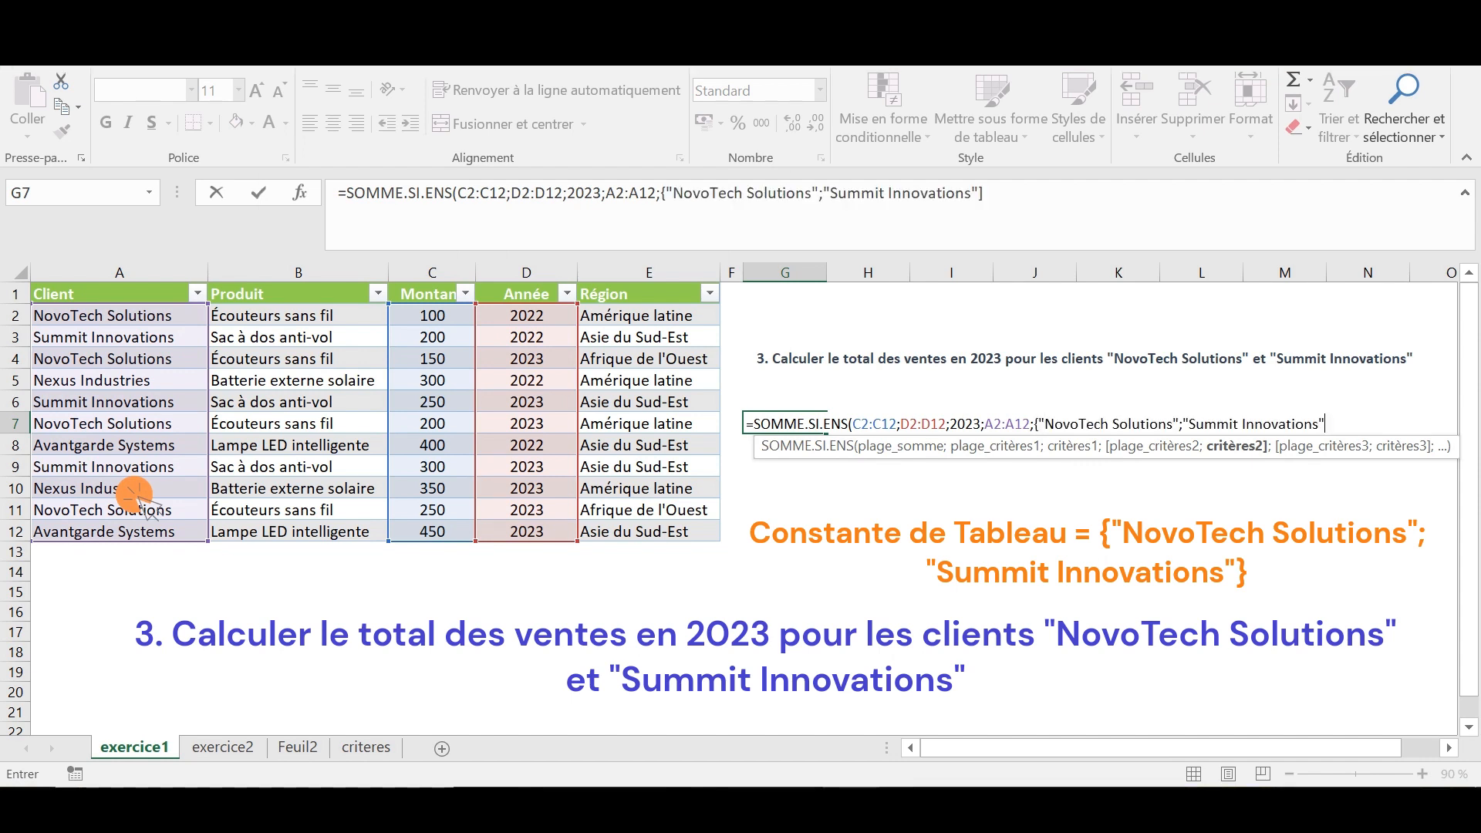
type("}")
left_click(718, 199)
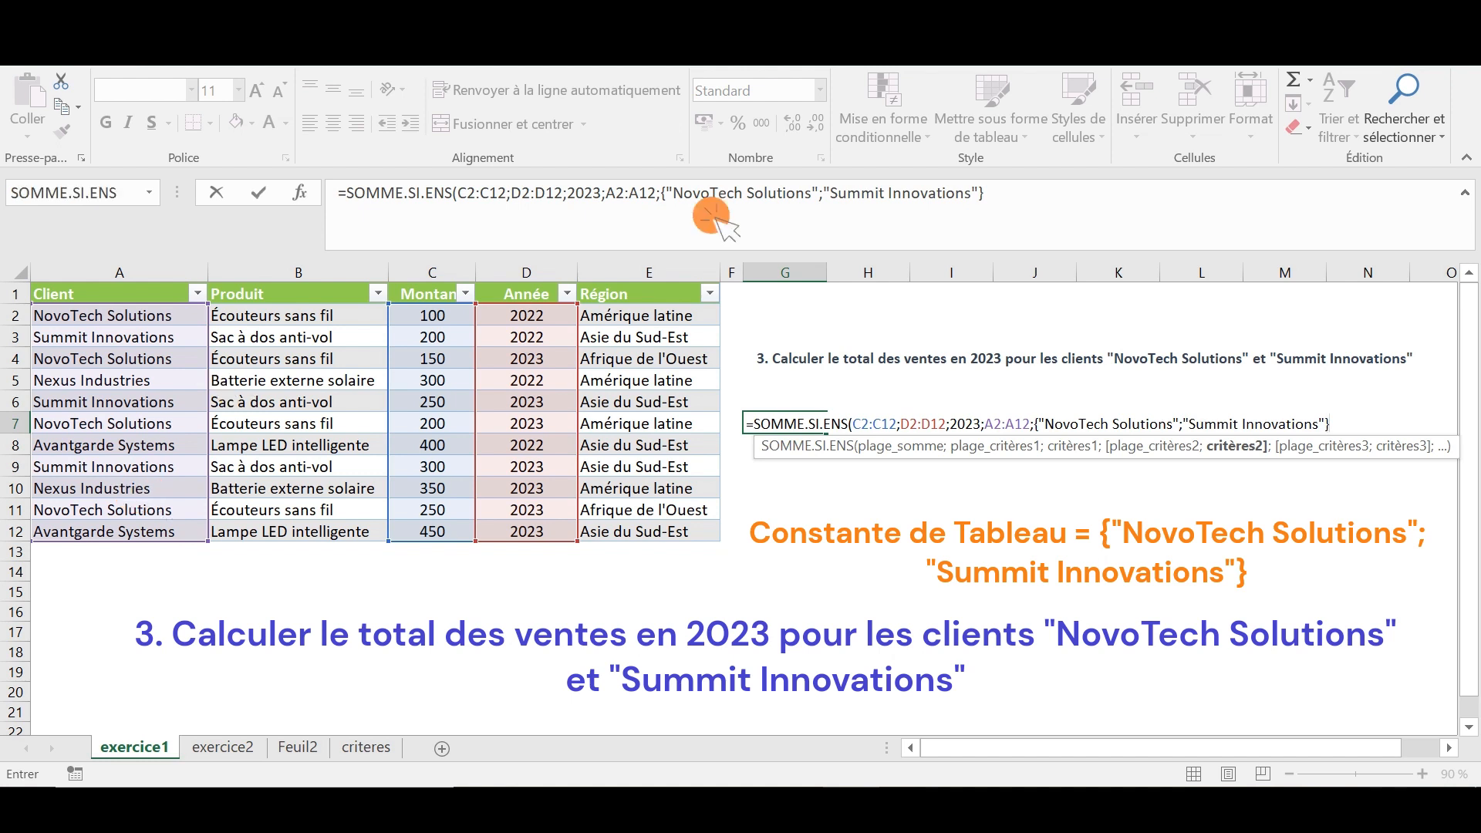
left_click(1033, 214)
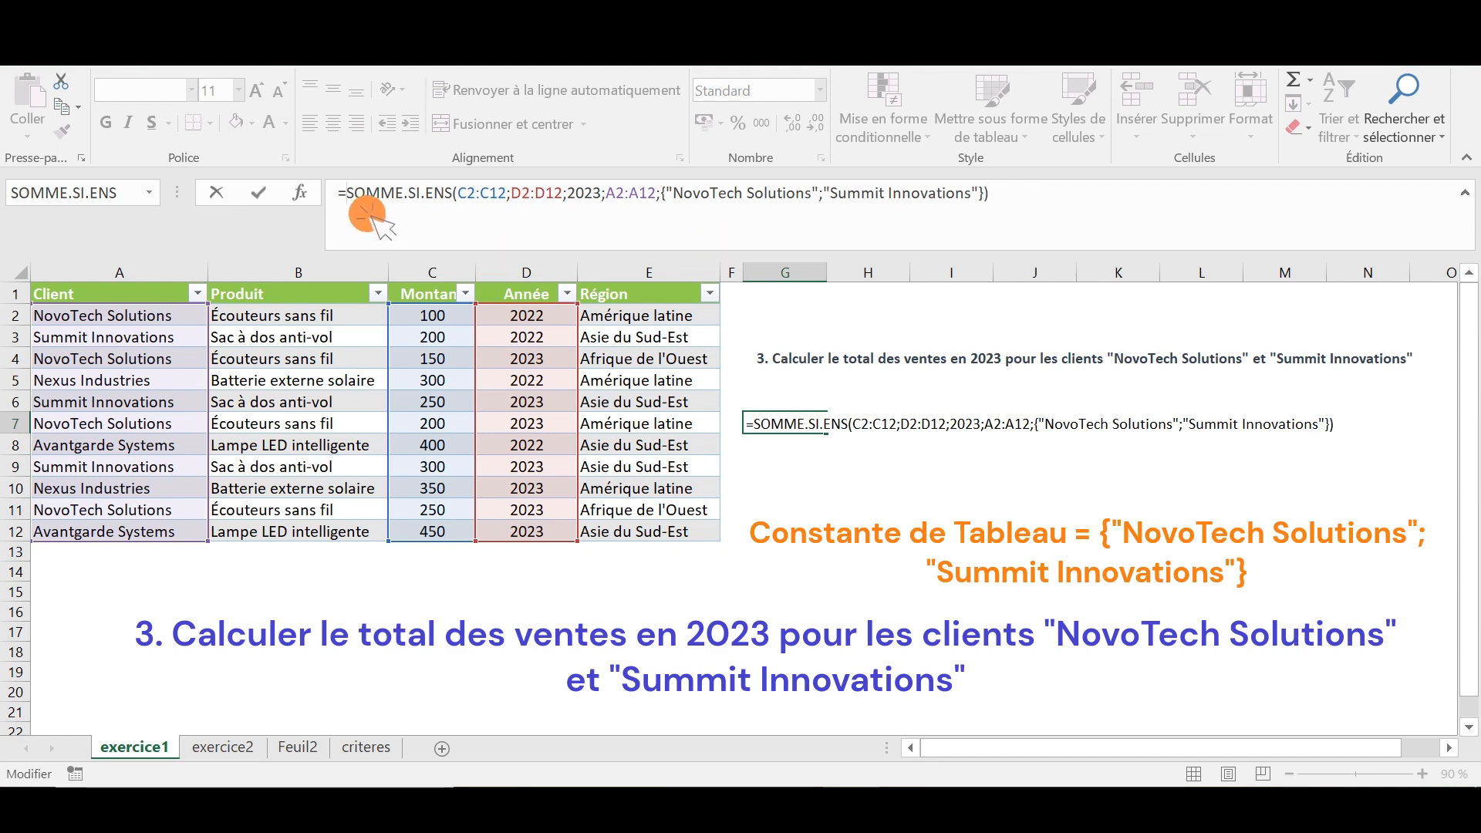
Wrap the SOMME.SI.ENS formula in G7 in a SOMME function and validate it as an array formula
type("somme")
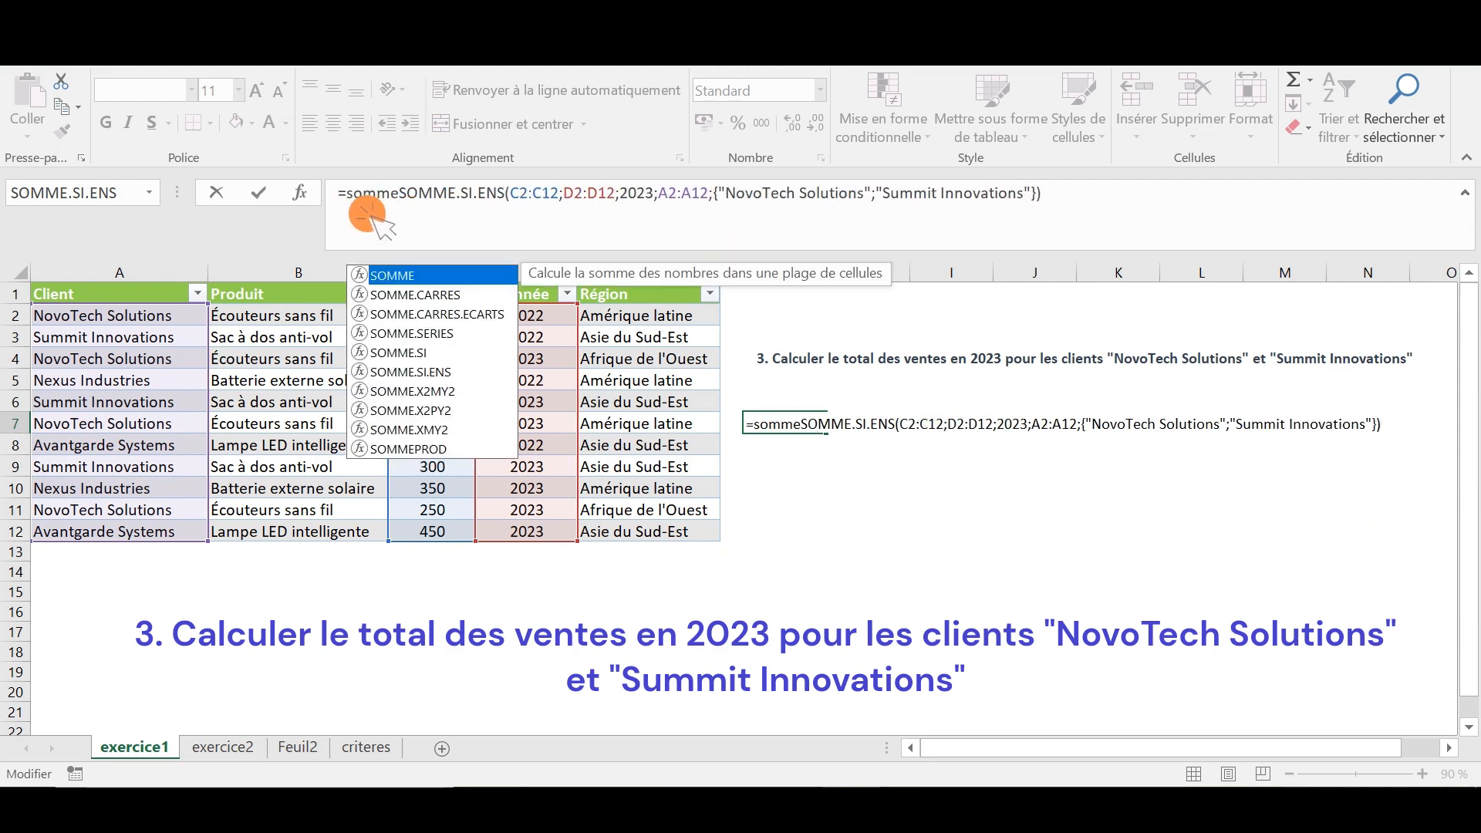
type("(")
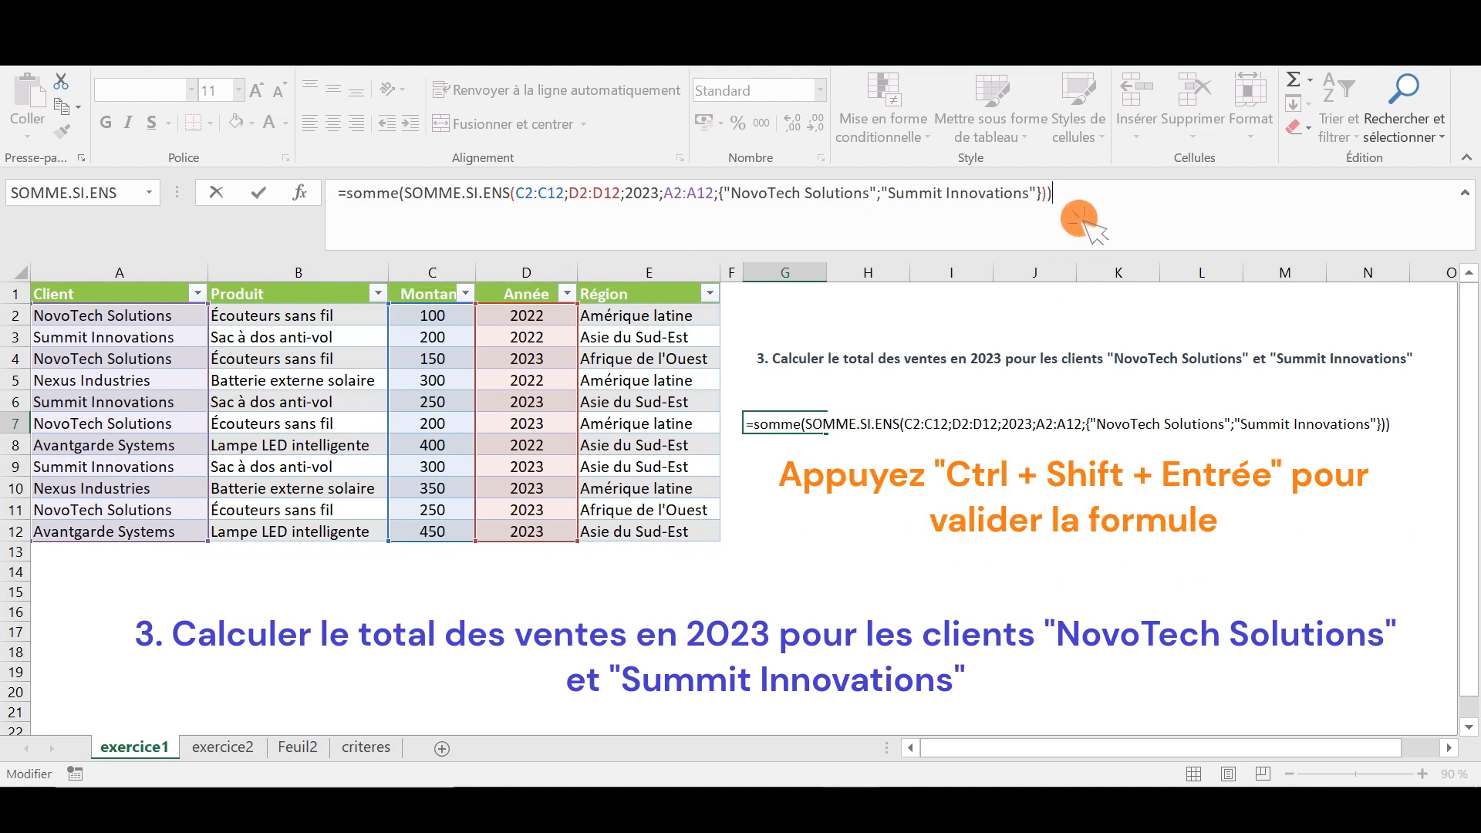
key("ctrl+shift+Return")
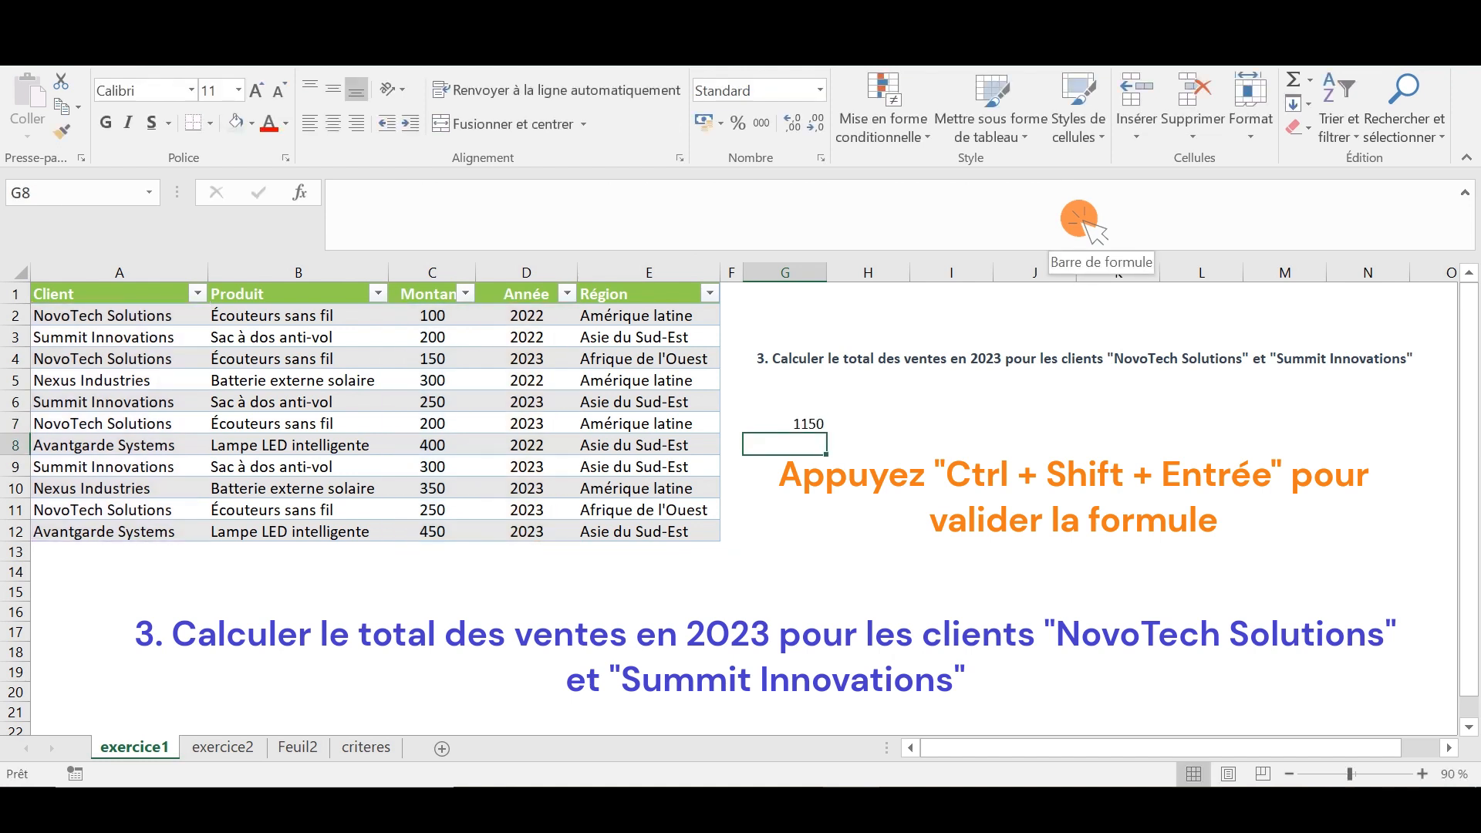
key("Up")
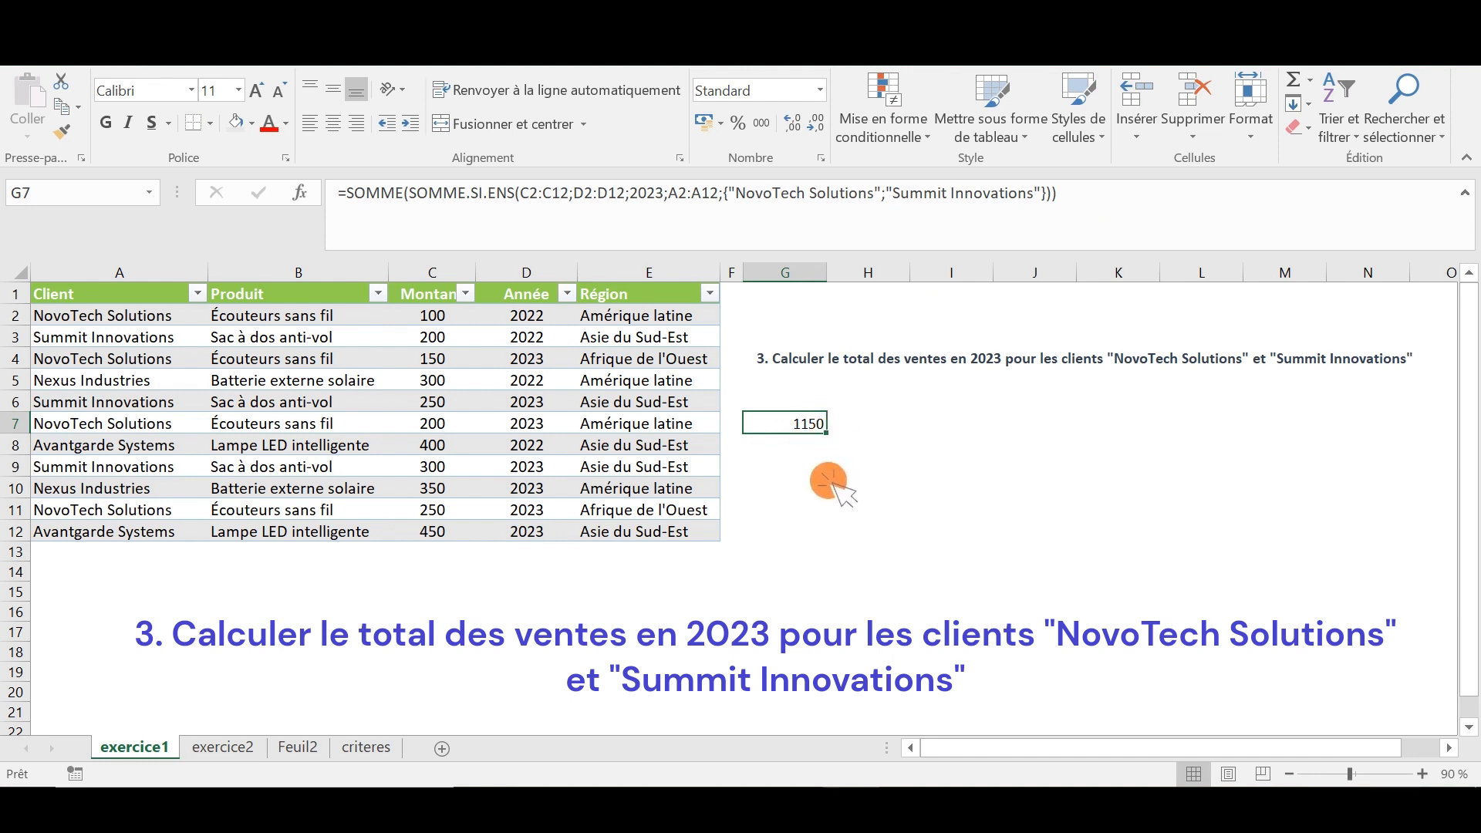
left_click(823, 465)
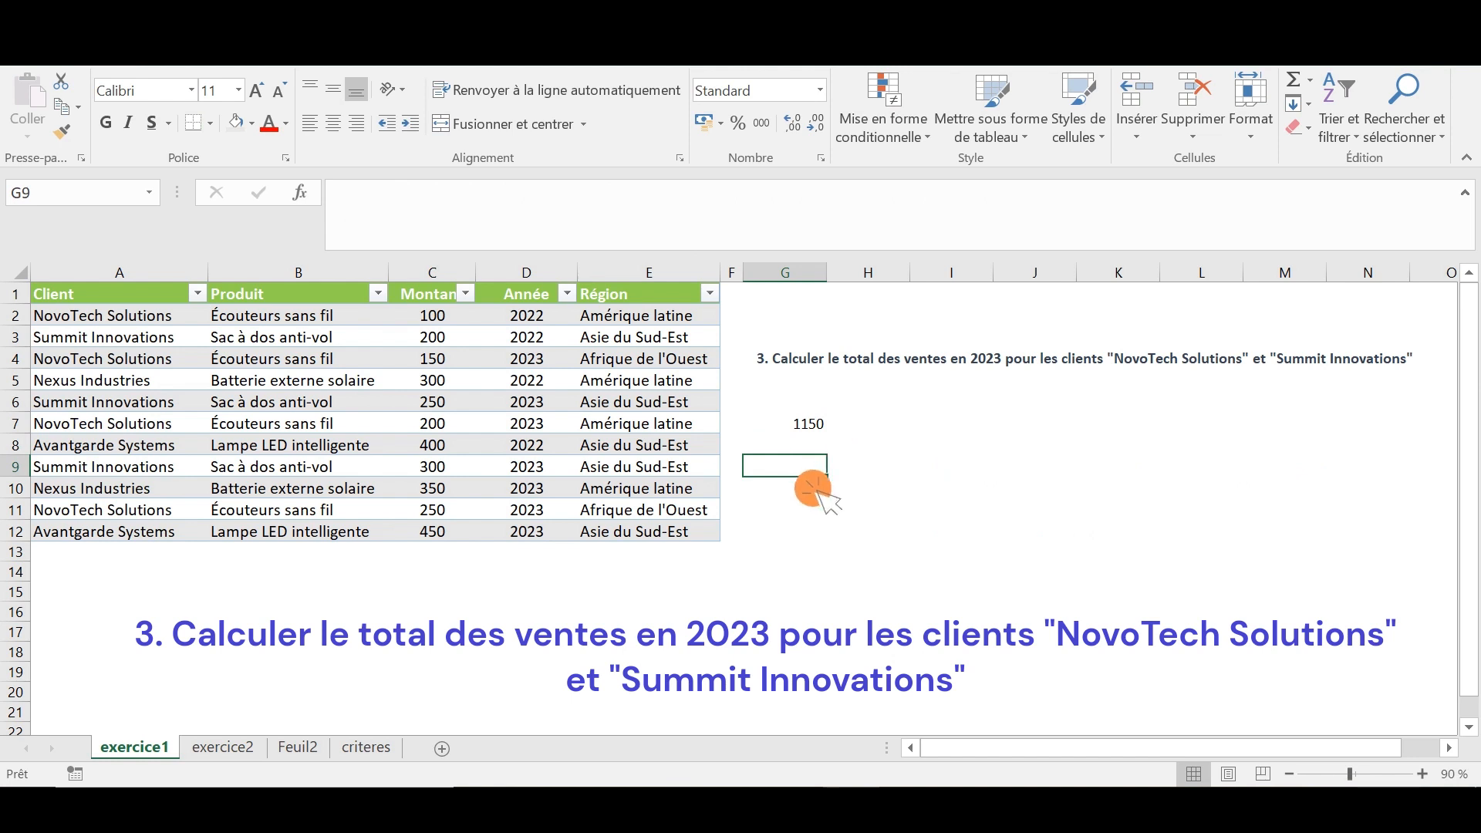